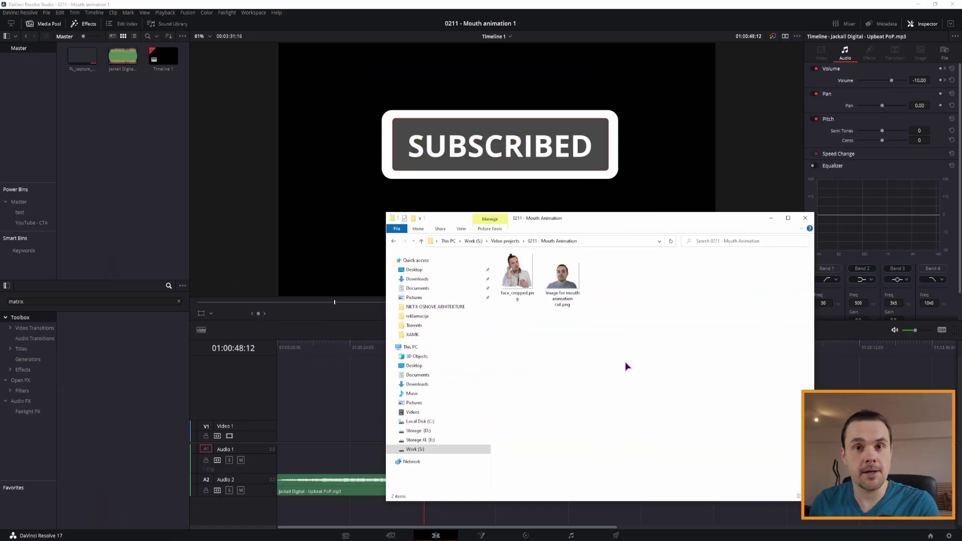
Step: Import the two face PNGs from the Mouth Animation folder into the Media Pool, then minimize Explorer
left_click_drag(625, 366, 529, 299)
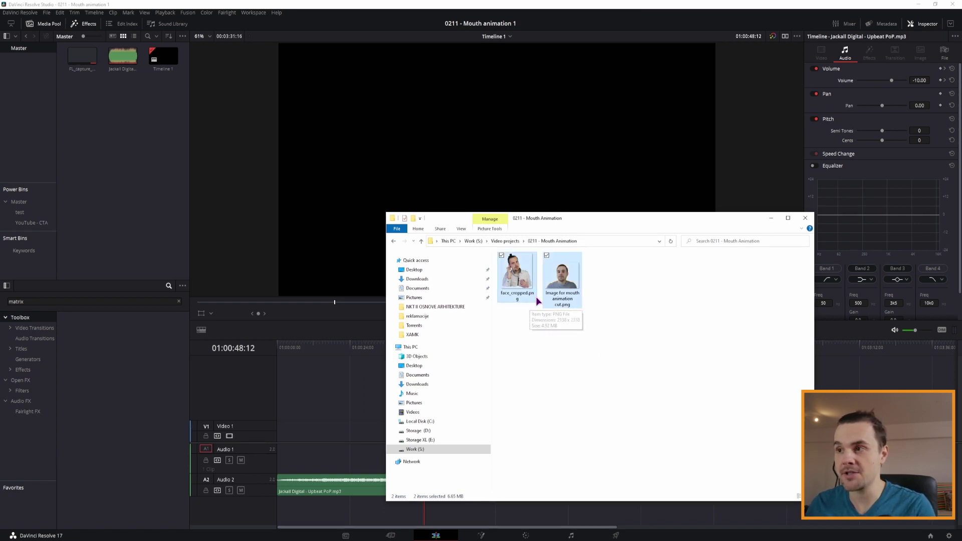
left_click_drag(547, 290, 124, 172)
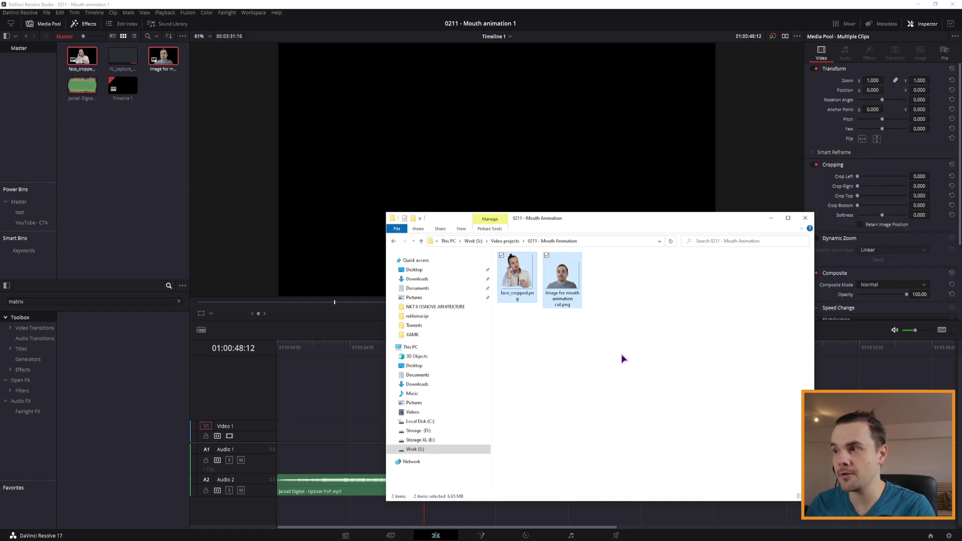
left_click(771, 218)
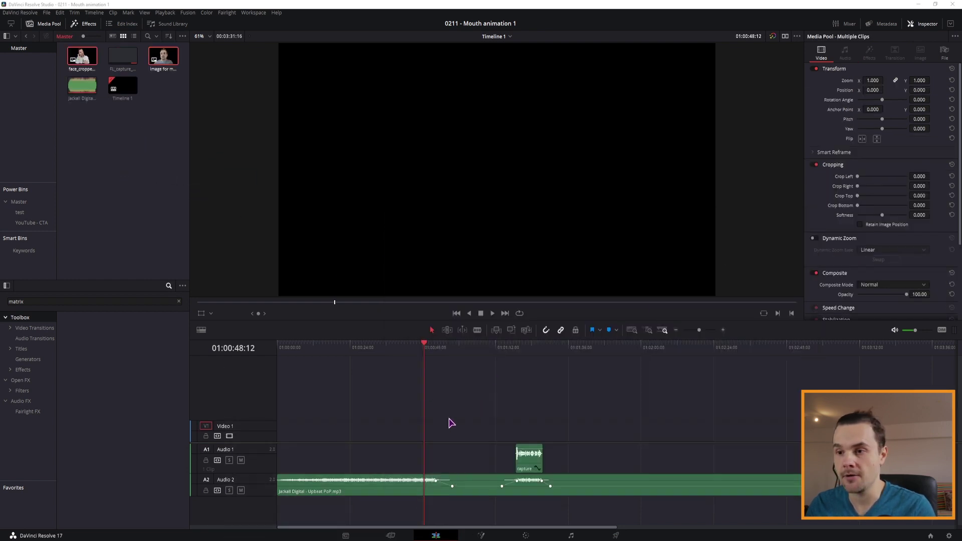
left_click(329, 348)
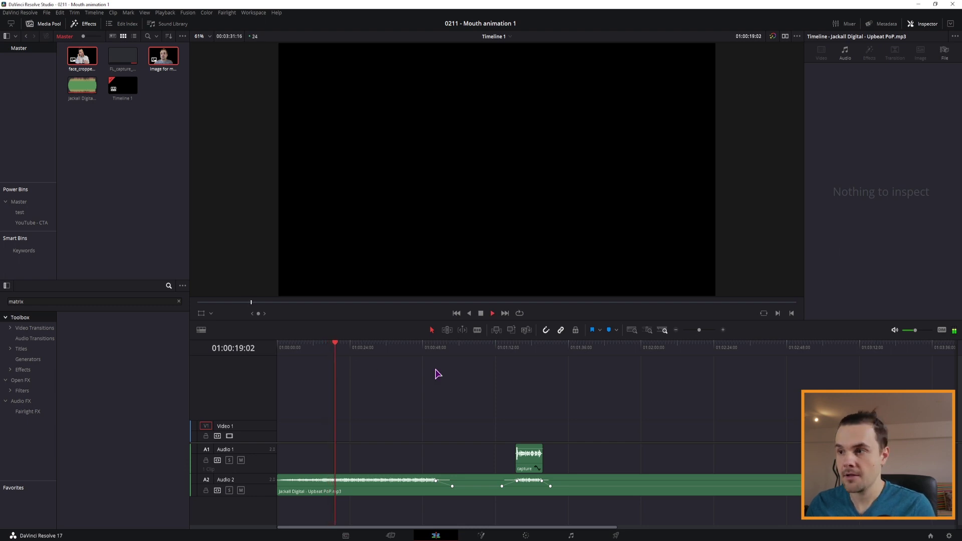
key("space")
left_click(516, 346)
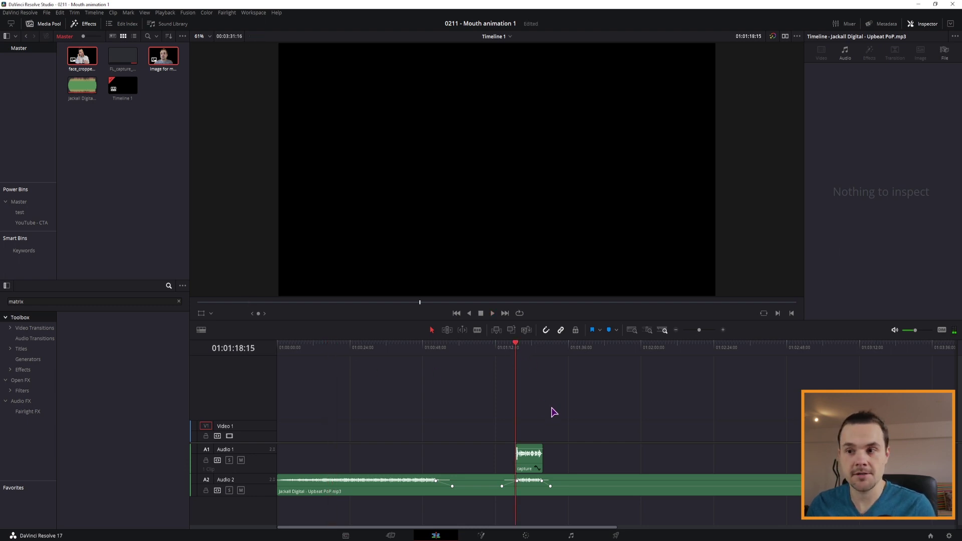
left_click(571, 535)
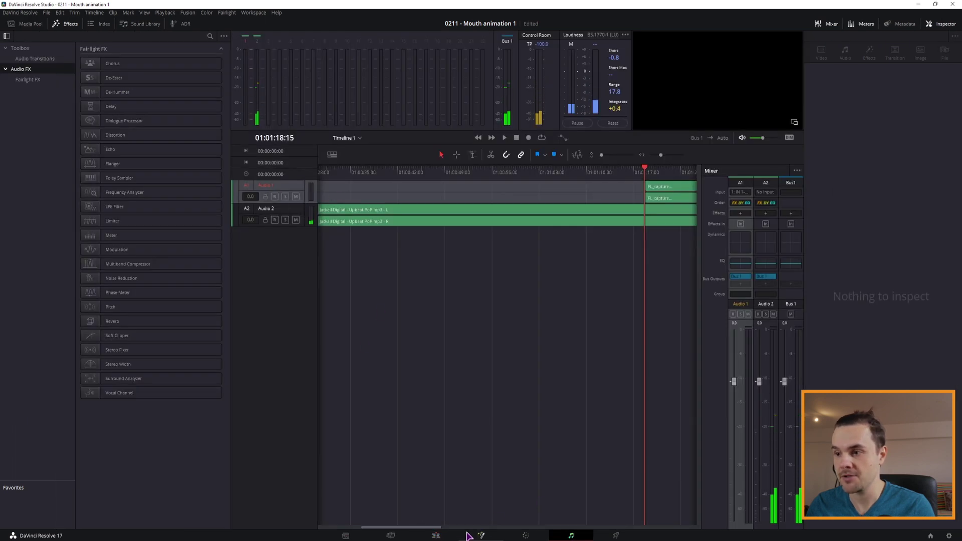
left_click(436, 535)
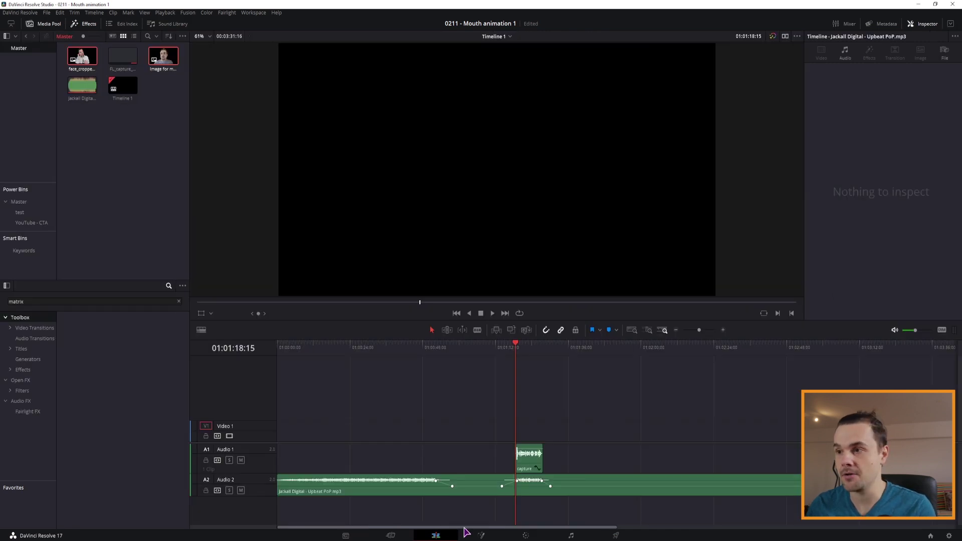
key("space")
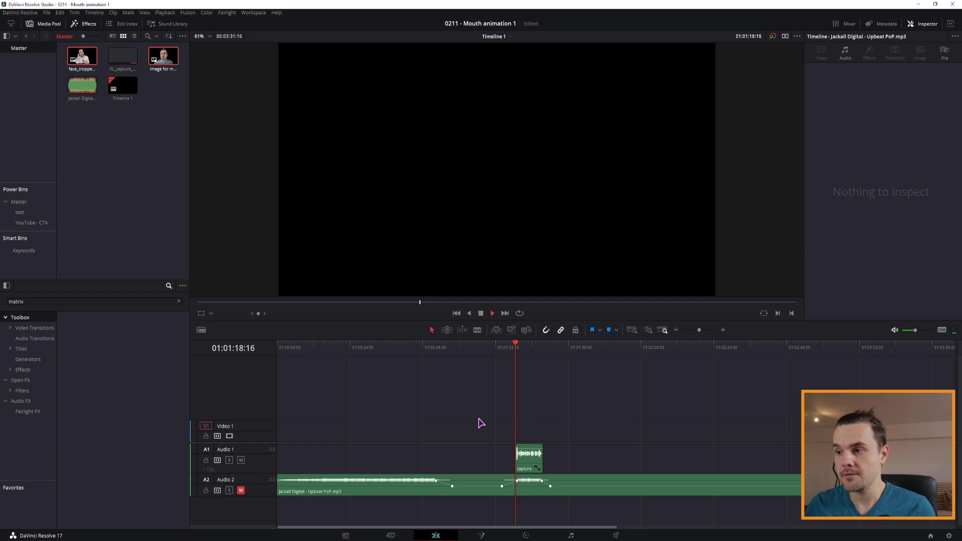
key("space")
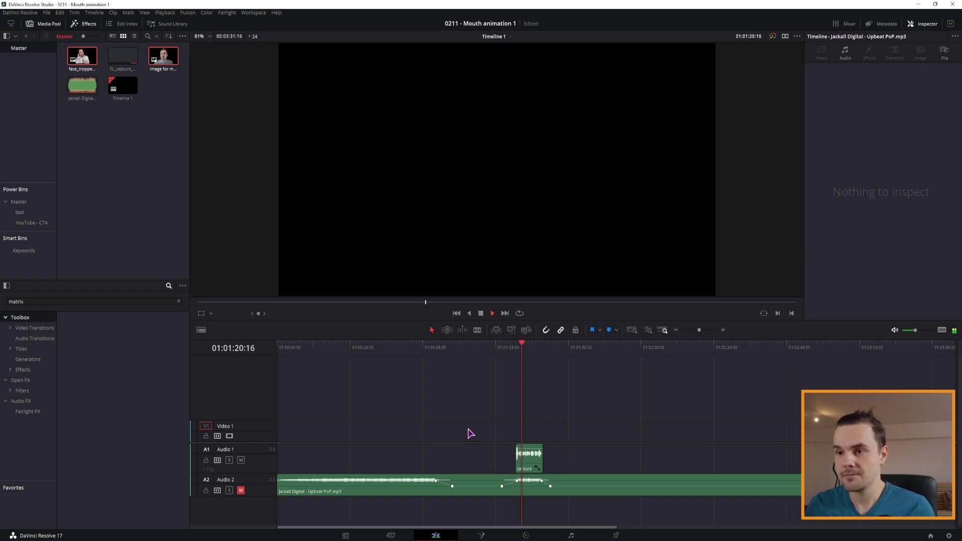
key("space")
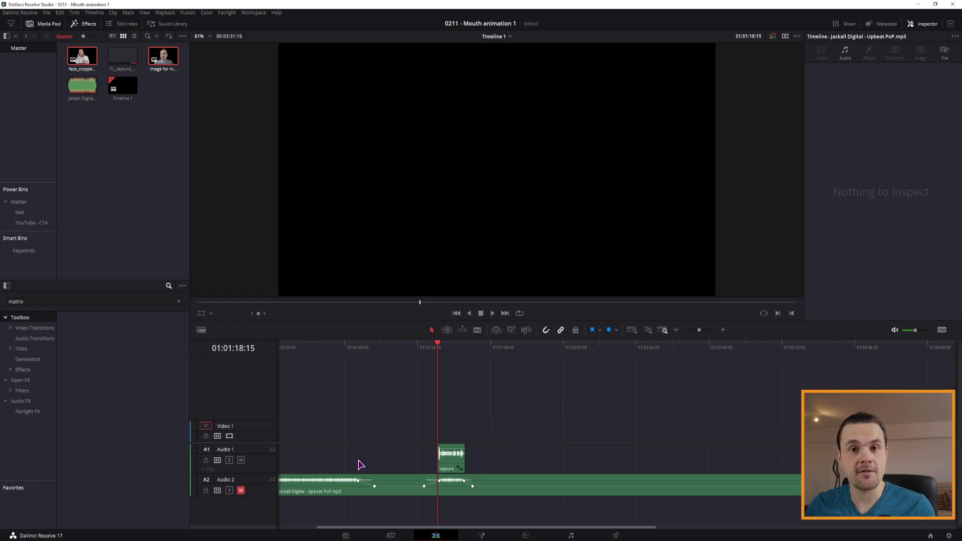
left_click(240, 491)
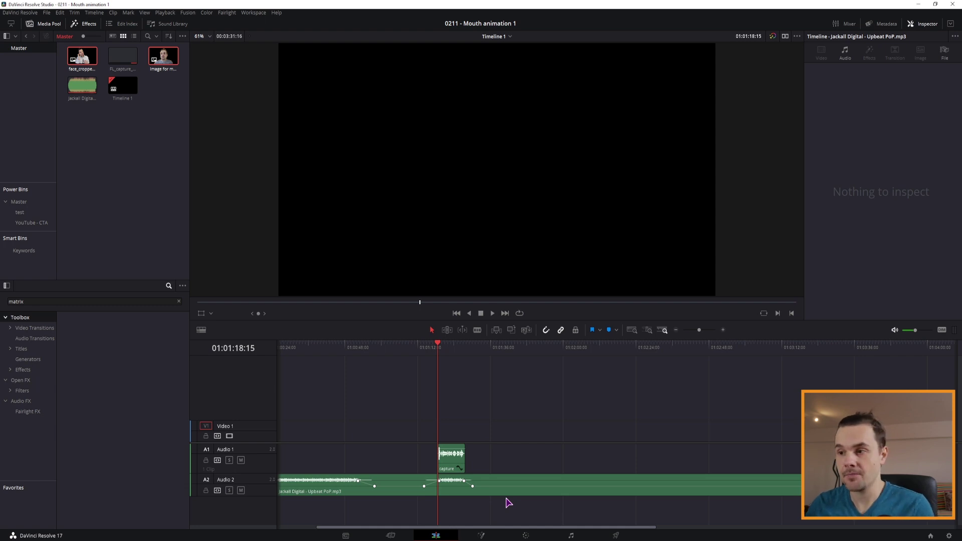
left_click(459, 464)
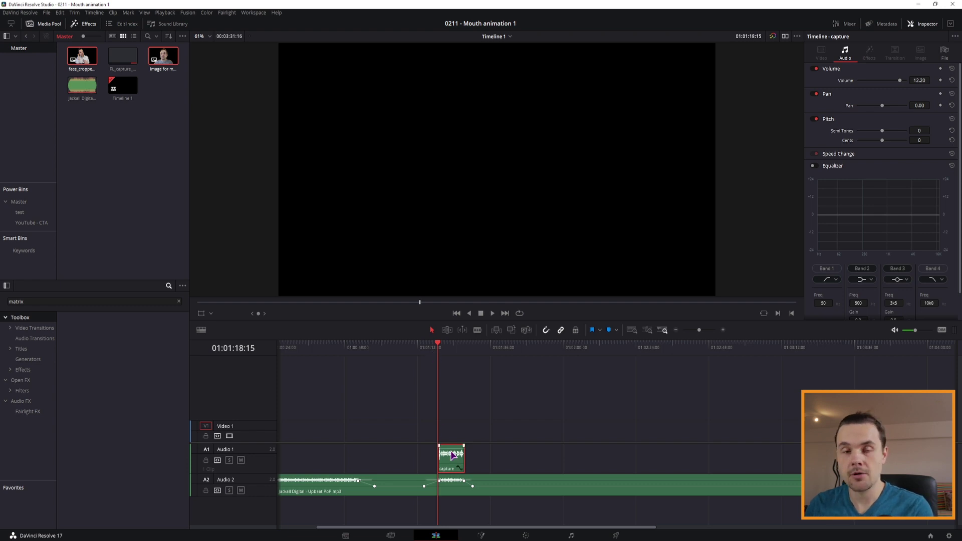
Step: Make the Deliver render audio-only in Wave format
left_click(615, 537)
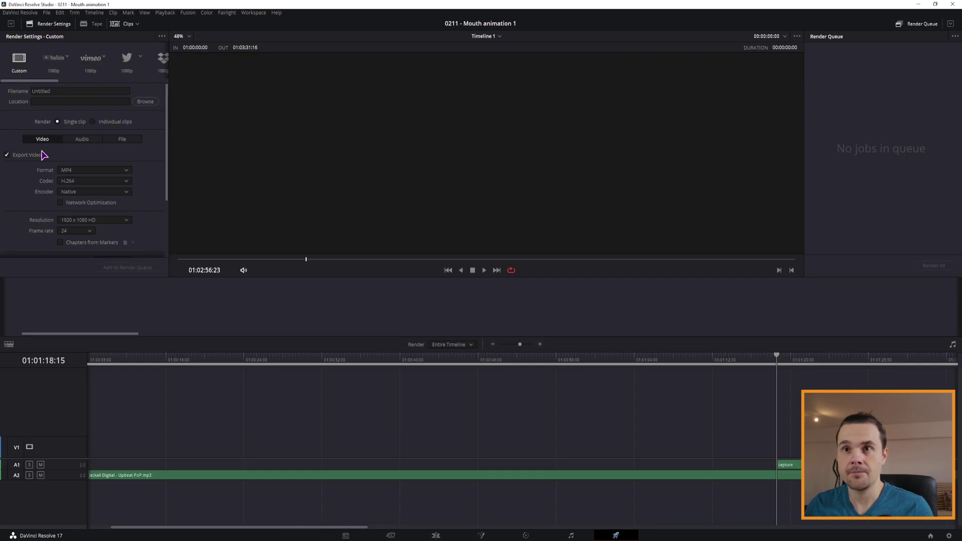
left_click(7, 156)
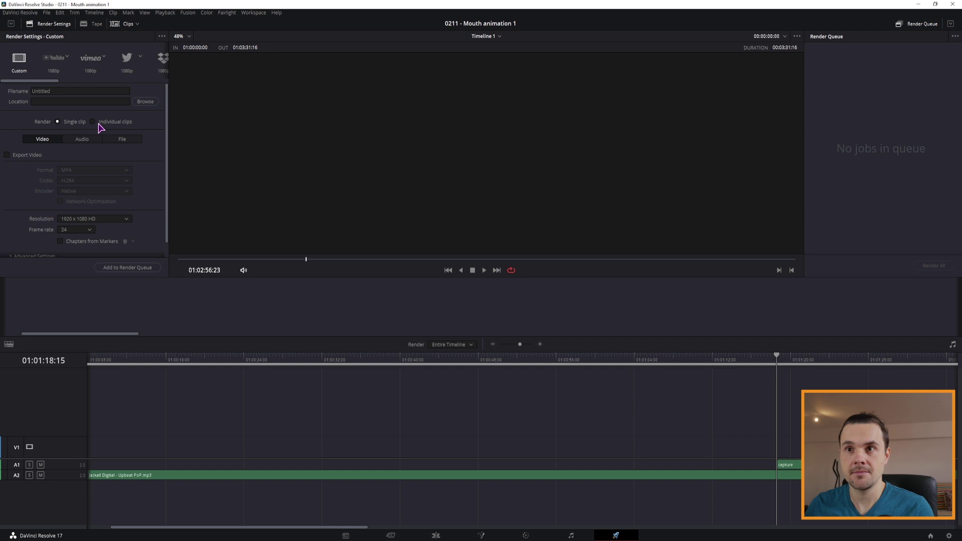
left_click(82, 140)
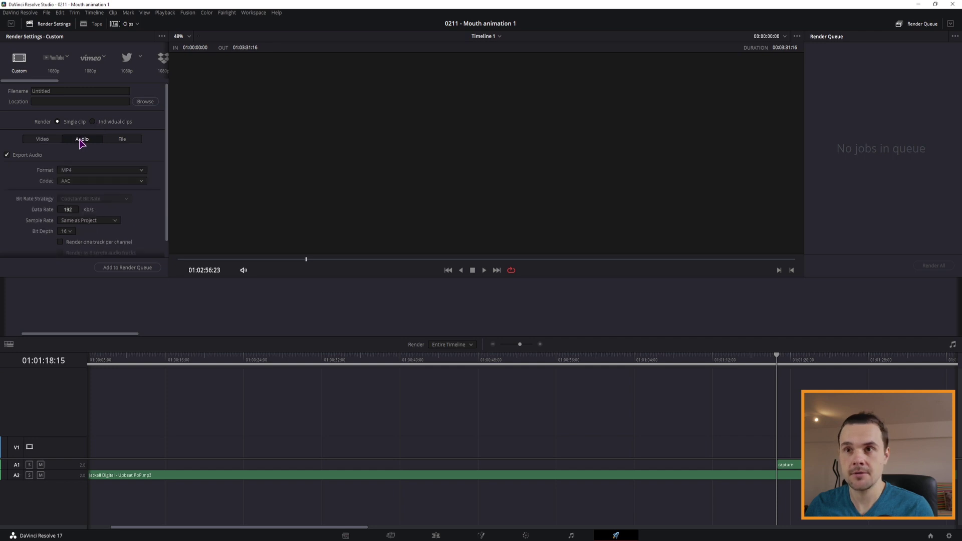
left_click(70, 172)
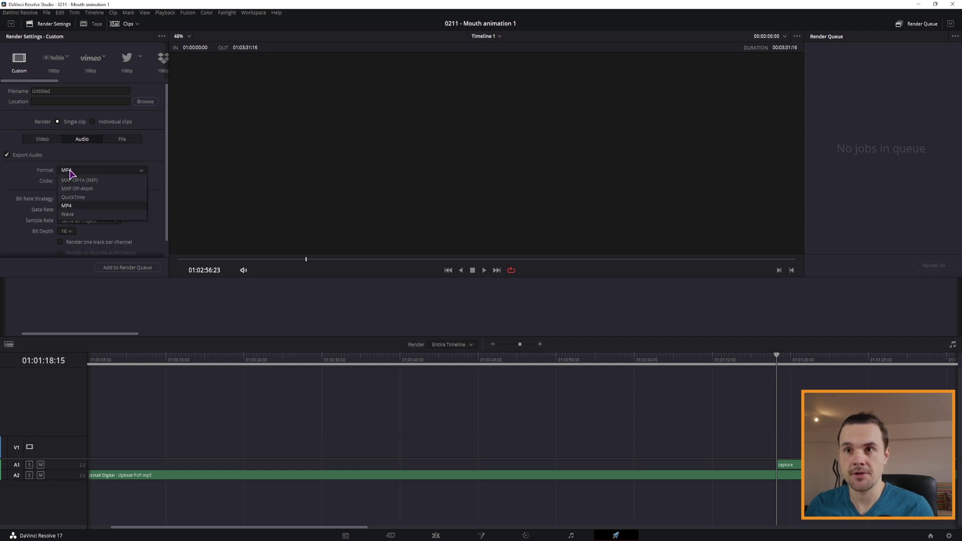
left_click(69, 214)
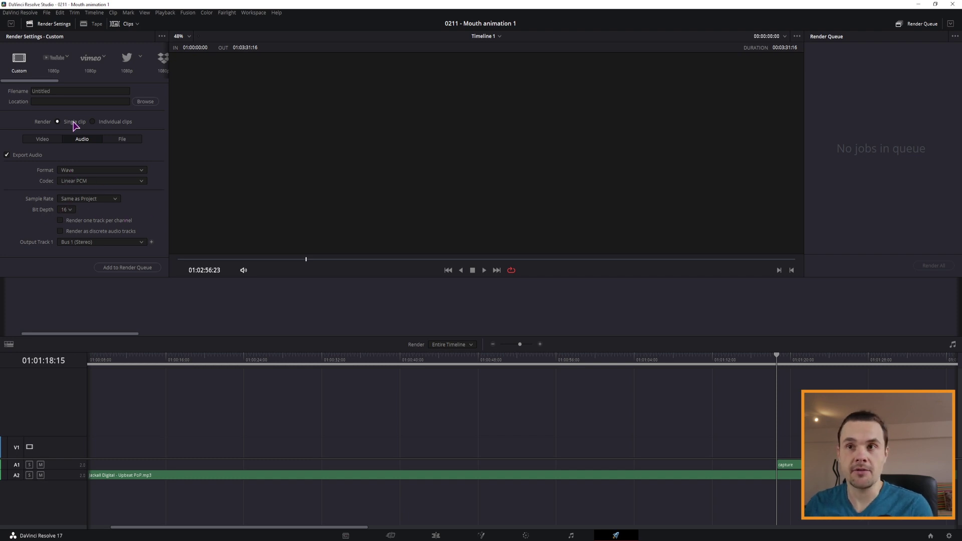
Step: Keep single-file rendering and set the audio output to a timeline track
left_click(104, 125)
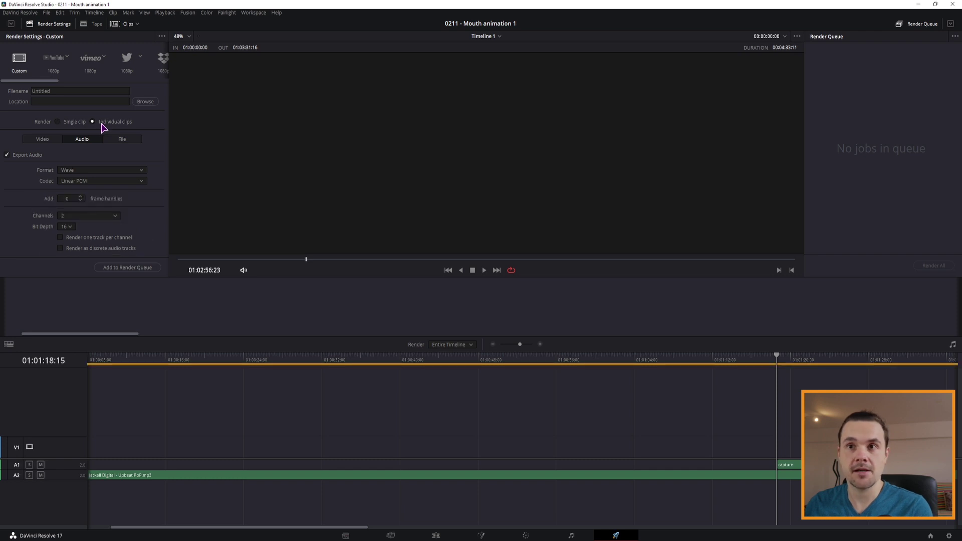
left_click(74, 124)
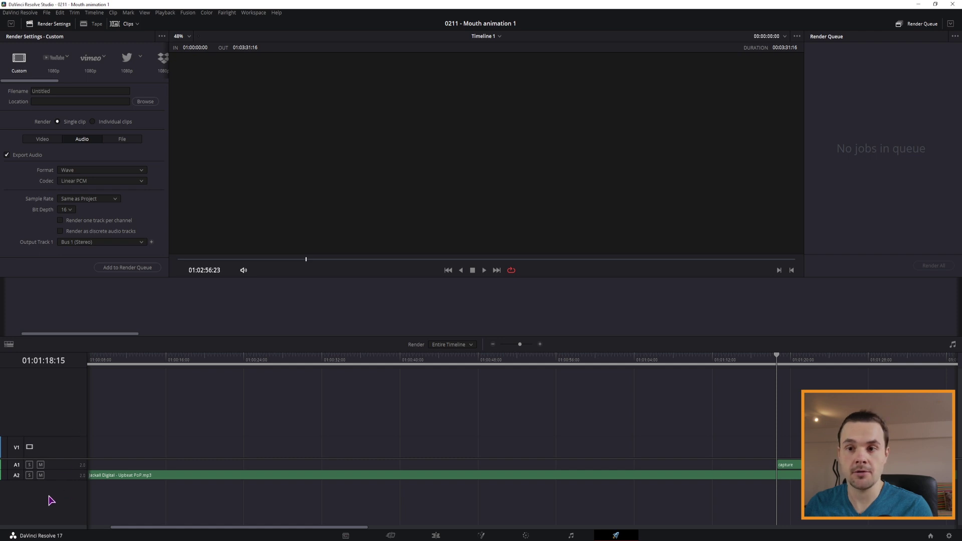
left_click(142, 242)
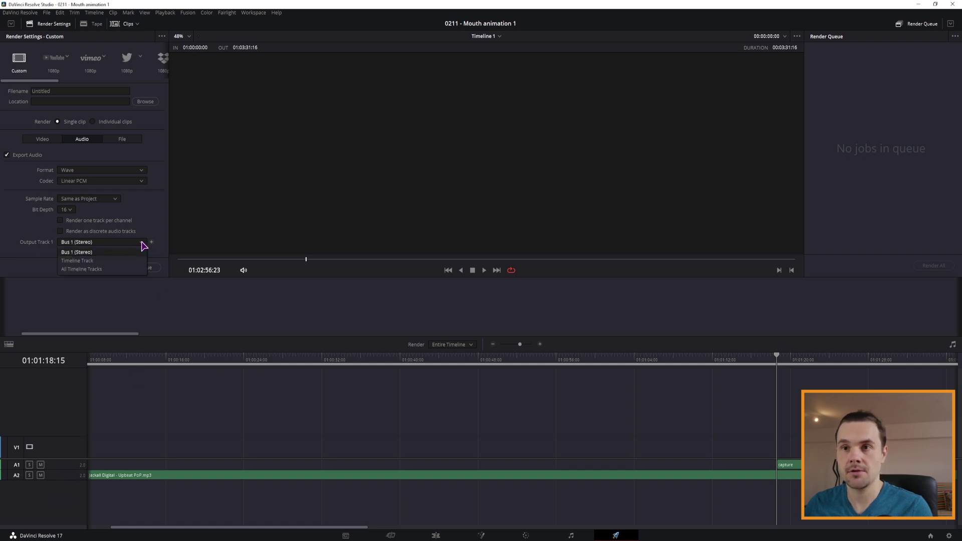
left_click(108, 261)
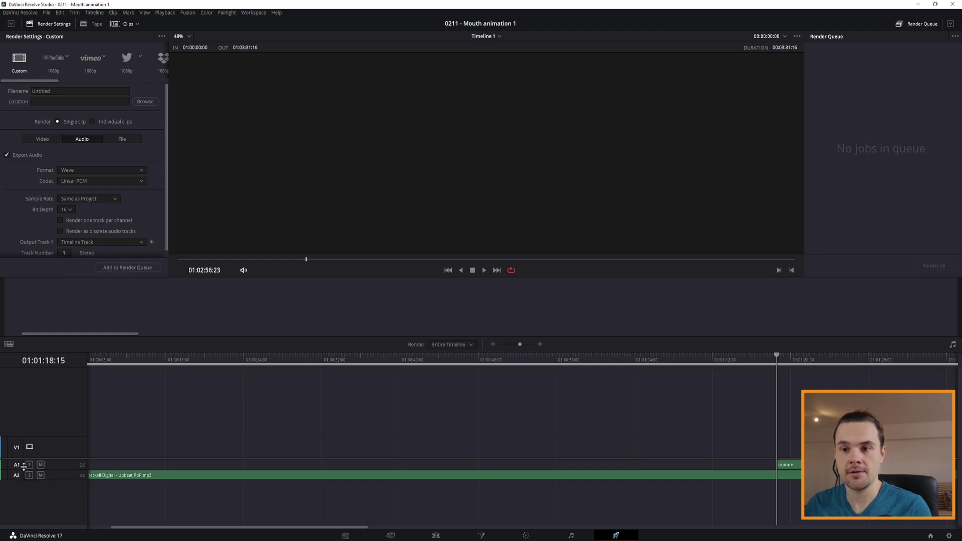
Step: Mark In and Out around the capture clip and name the file test
key("i")
left_click(863, 362)
key("o")
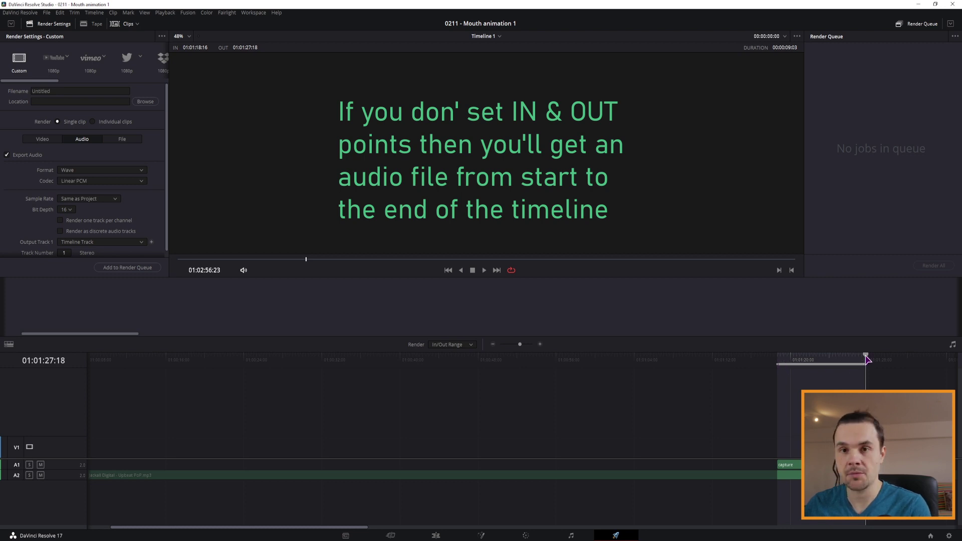
double_click(81, 91)
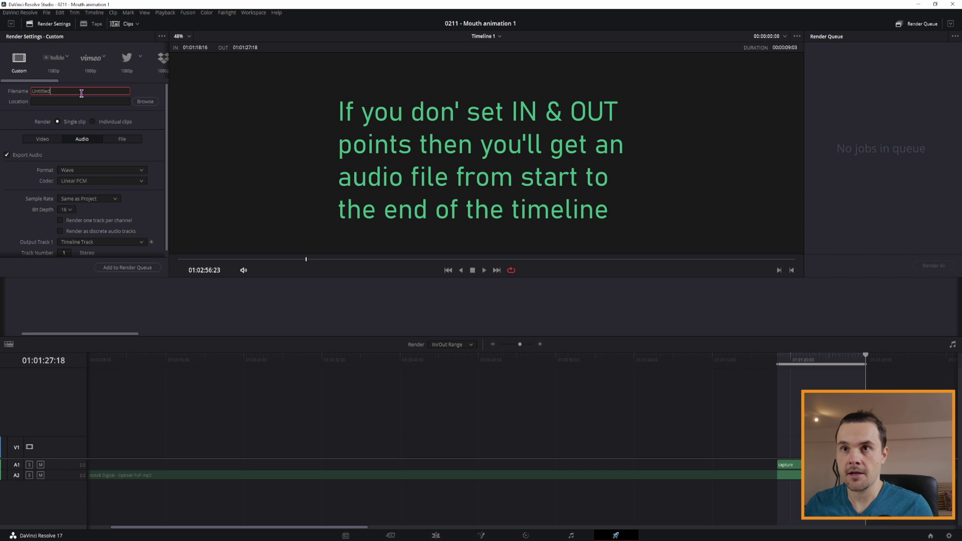
type("test")
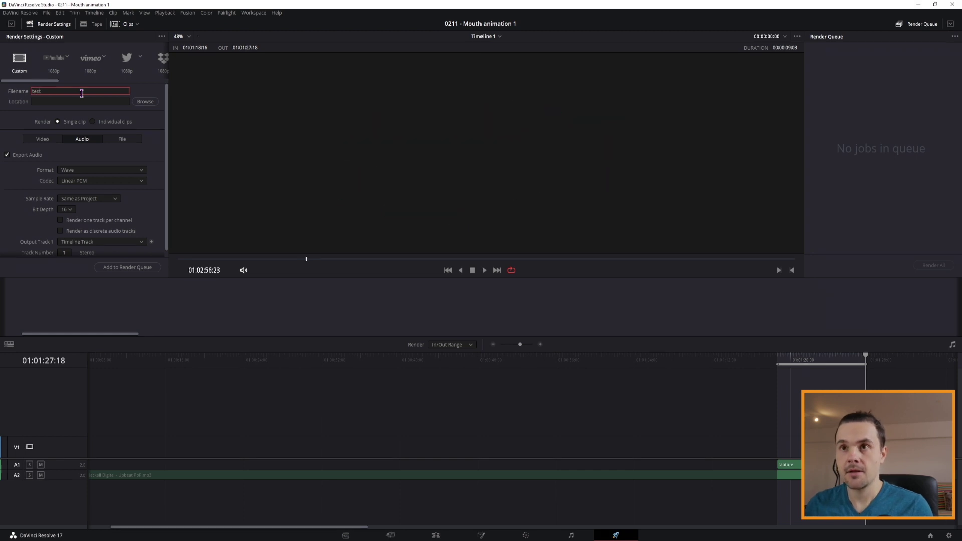
Step: Save test.wav to the project folder, render it, view it in Explorer, and return to Edit
left_click(144, 101)
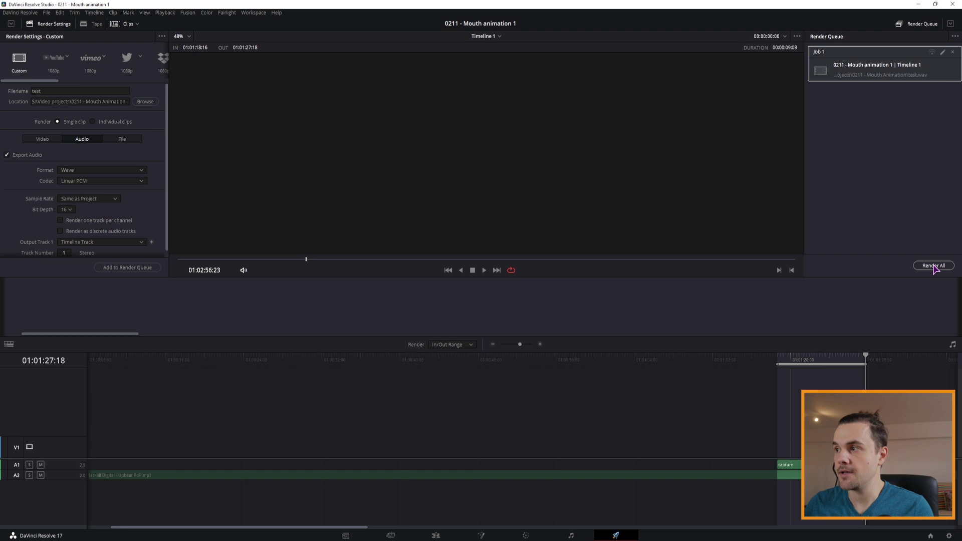
left_click(935, 266)
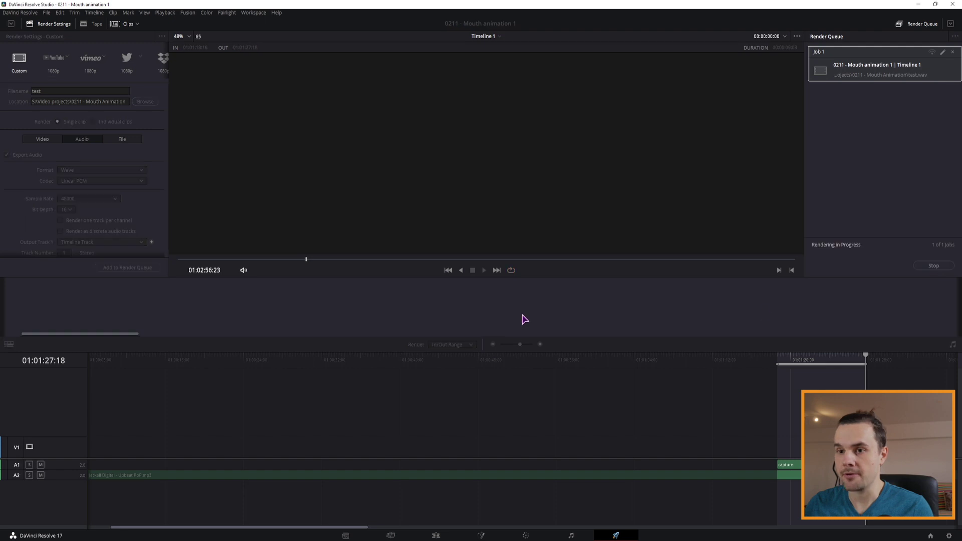
left_click(437, 537)
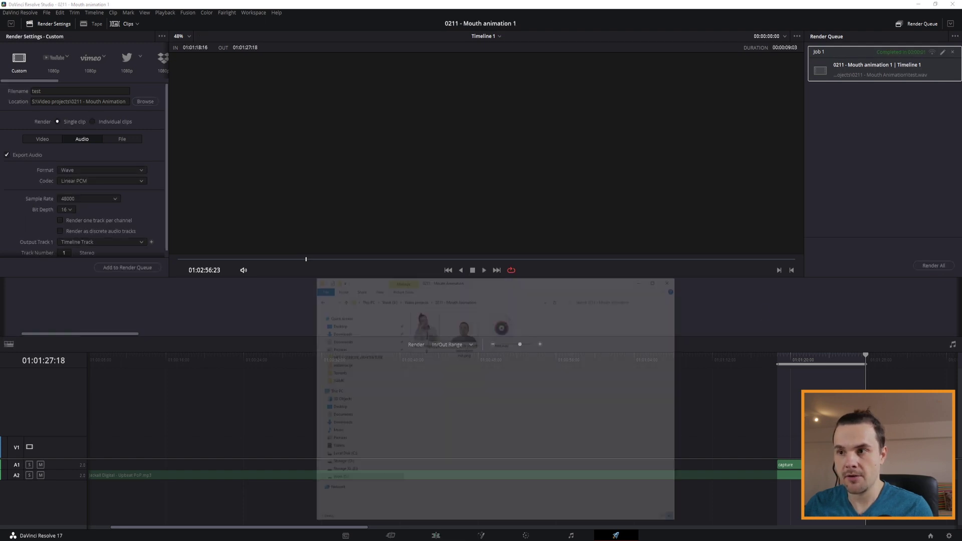
left_click(437, 537)
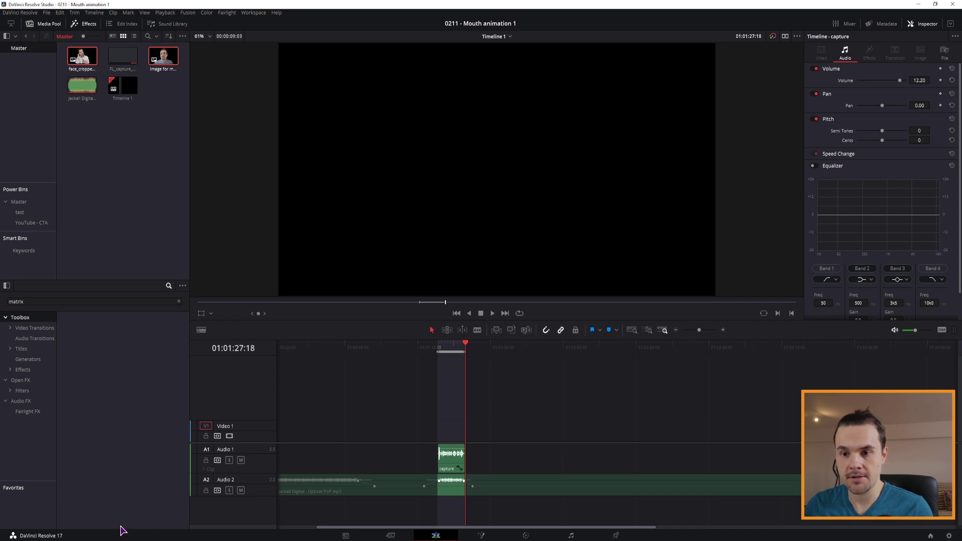
Step: Place the rendered test.wav on a new Audio 3 track under the capture clip
key("alt+Tab")
mouse_move(608, 272)
left_mouse_down()
mouse_move(122, 85)
mouse_move(354, 502)
mouse_move(451, 503)
left_mouse_up()
left_click(441, 348)
scroll(489, 444, "up", 2)
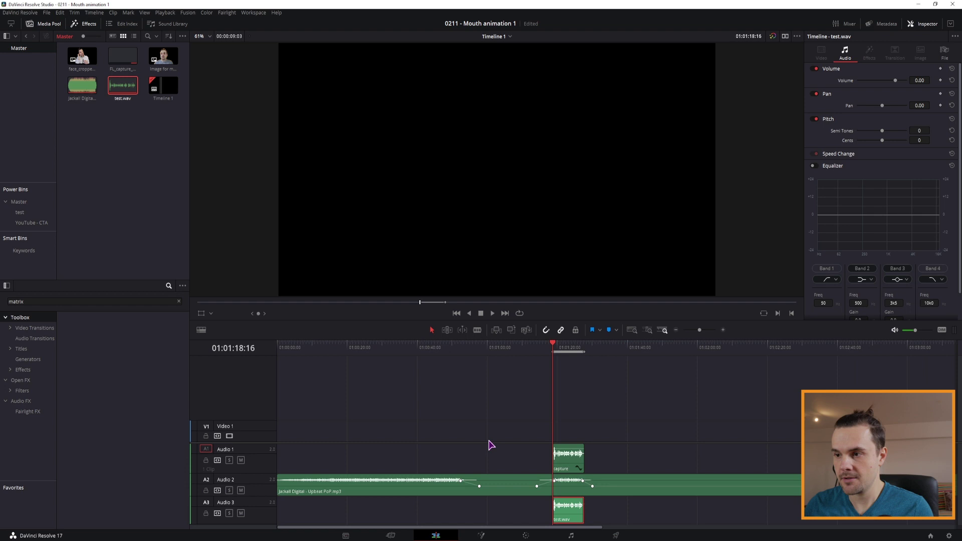
scroll(475, 486, "up", 2)
scroll(650, 463, "up", 1)
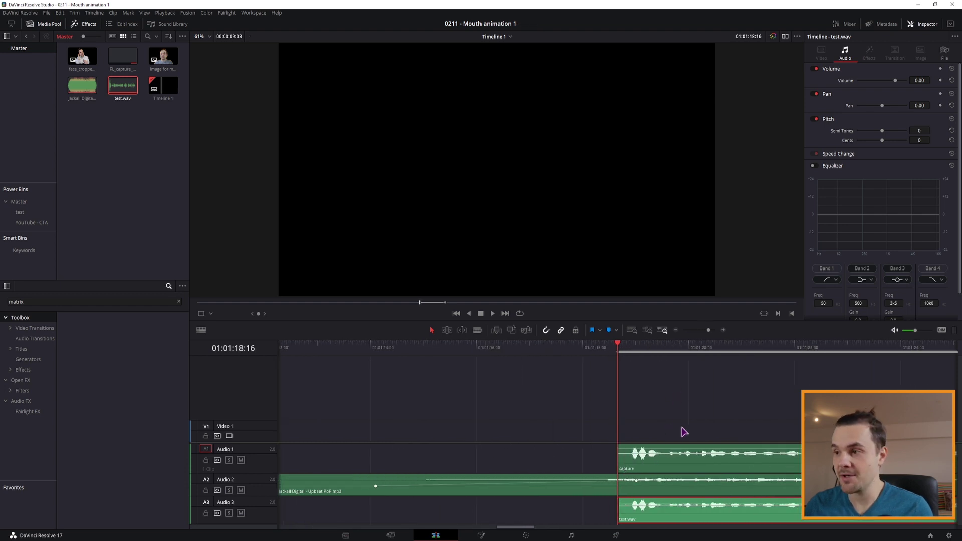
scroll(732, 468, "down", 3)
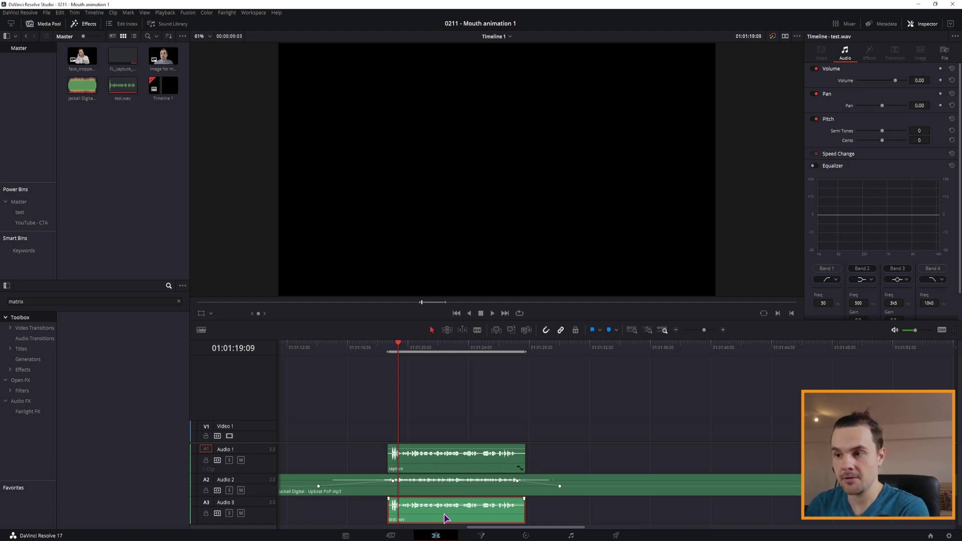
Step: Delete test.wav from Audio 3 and fit the timeline around the capture clip
key("Delete")
left_click(406, 467)
key("Up")
scroll(554, 513, "down", 3)
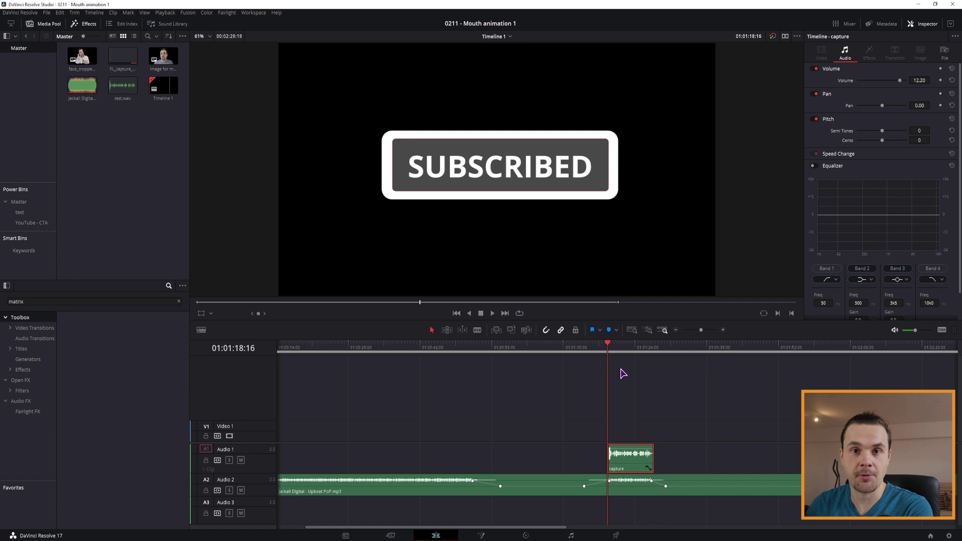
Step: Set the render format to MP4
left_click(617, 536)
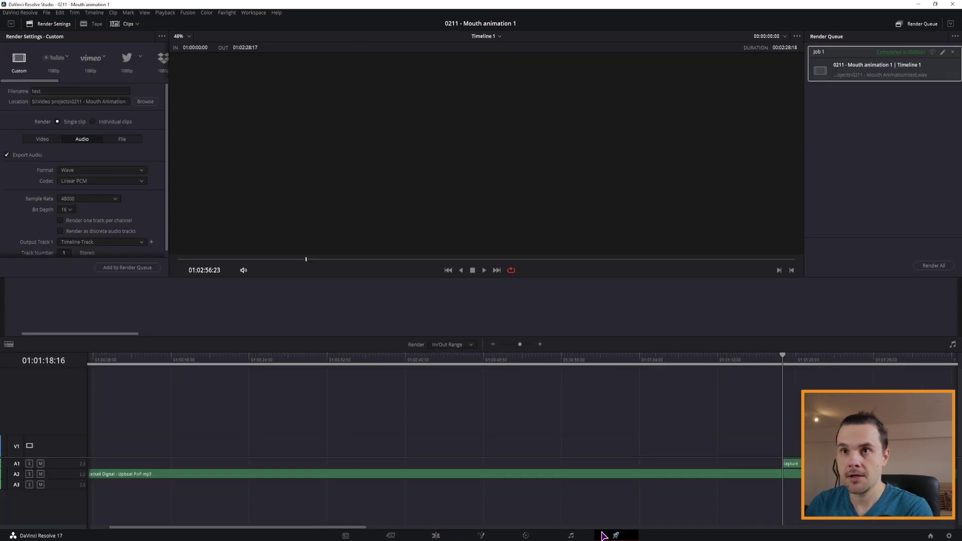
left_click(91, 172)
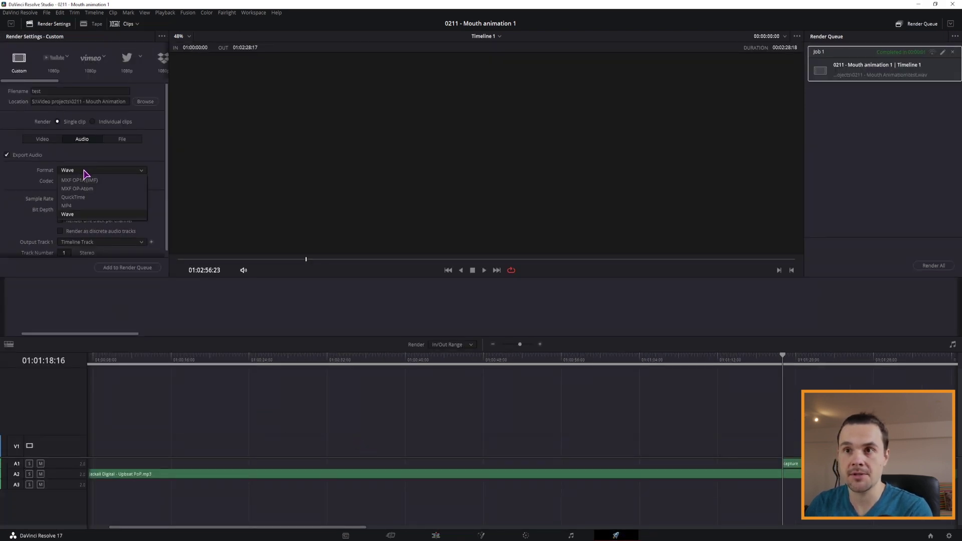
left_click(75, 205)
left_click(51, 142)
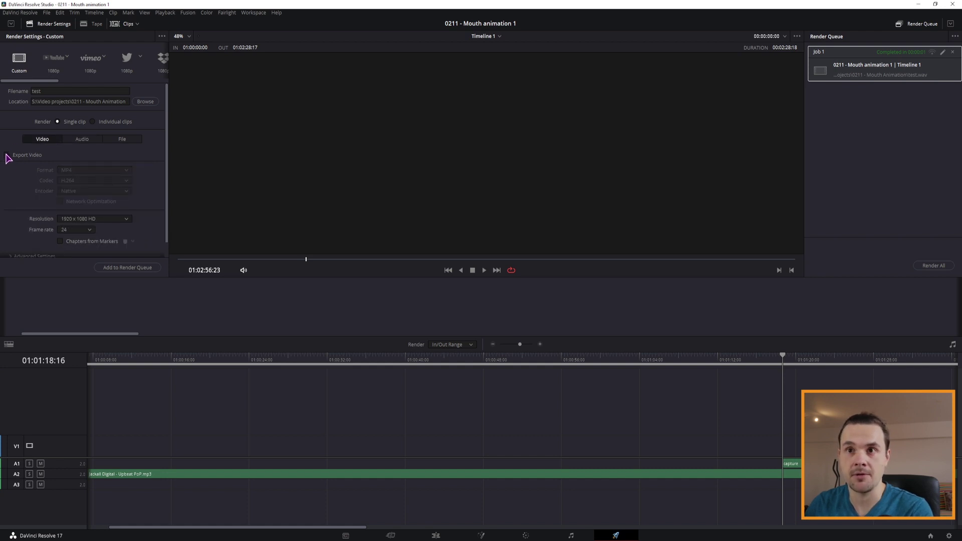
Step: Take the render audio from Bus 1 (Stereo) and return to the Edit page
left_click(81, 138)
scroll(146, 189, "down", 1)
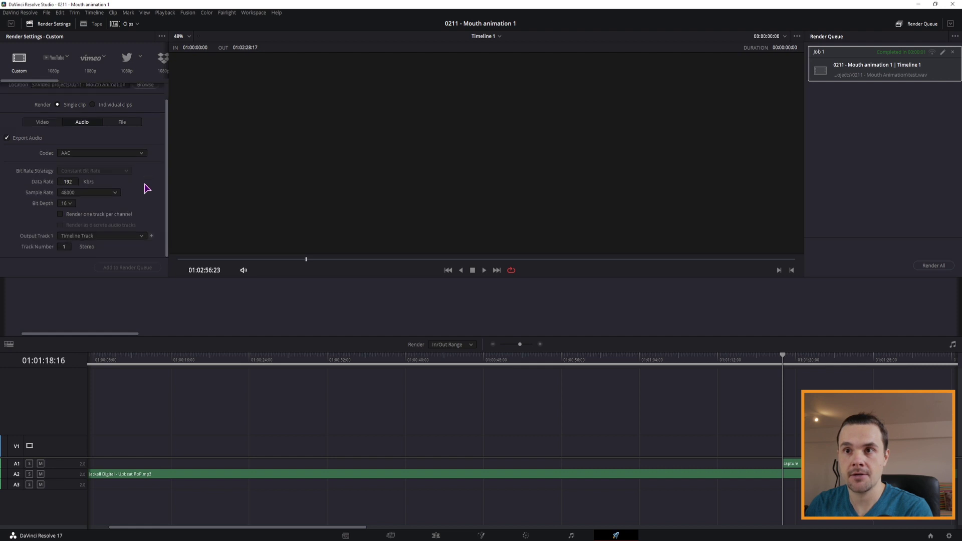
left_click(70, 236)
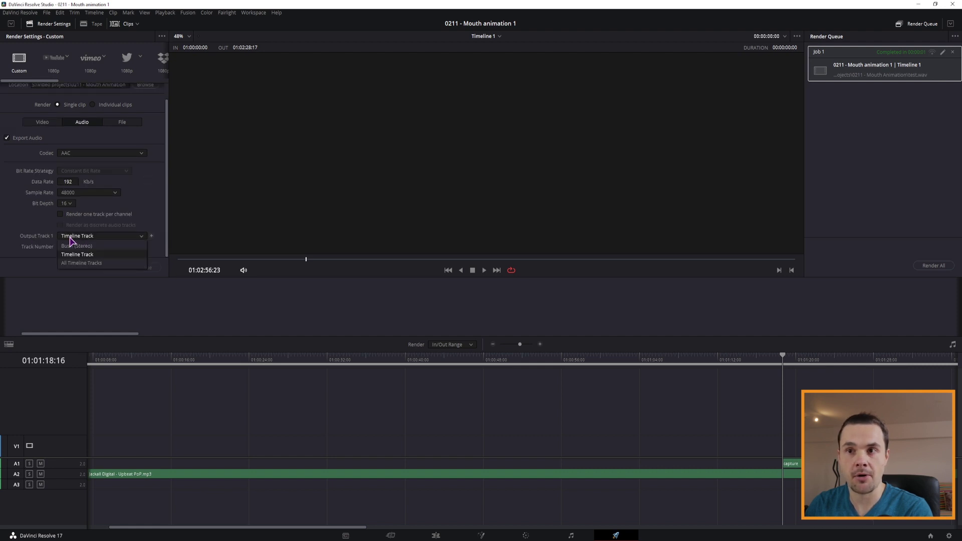
left_click(96, 247)
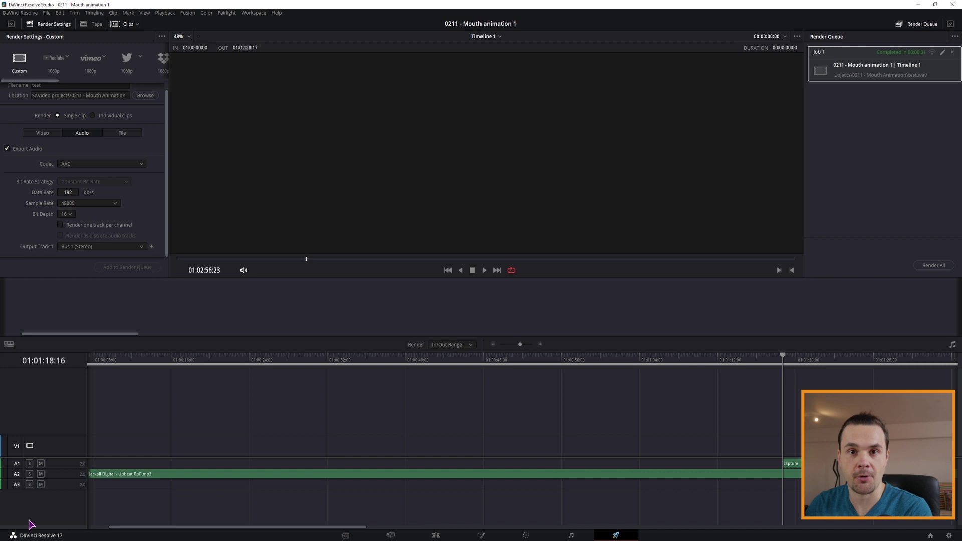
key("shift+4")
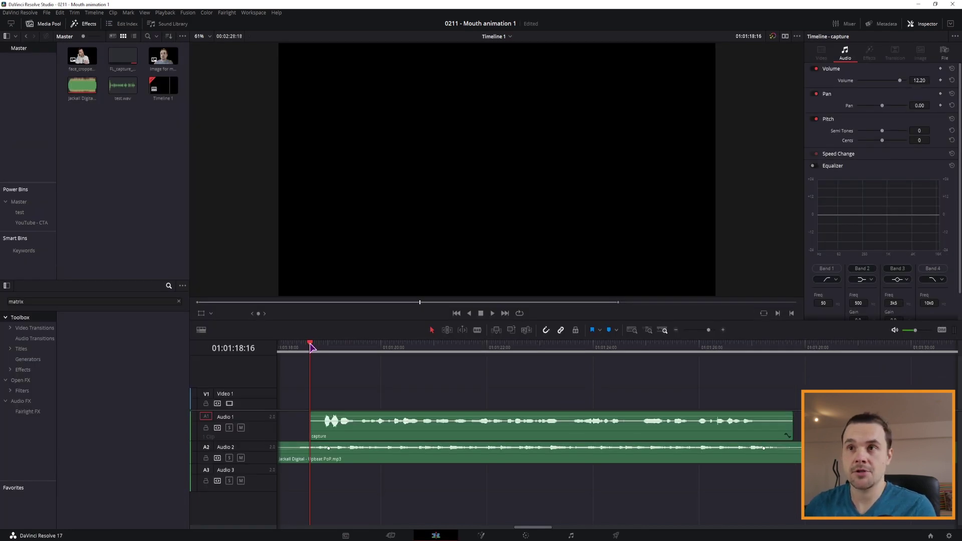
Step: Place face_cropped.png on Video 1 and remove the stray image from Video 2
left_click(95, 69)
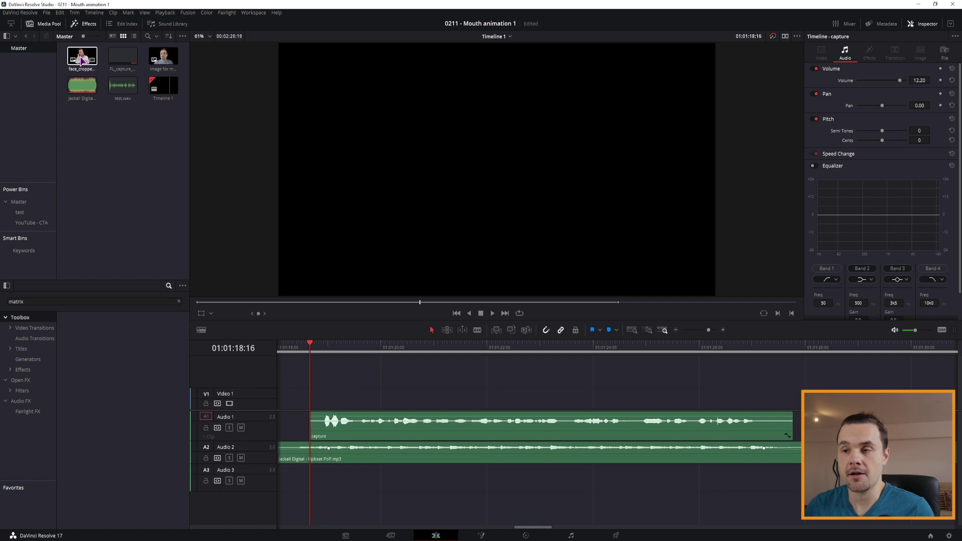
left_click_drag(82, 59, 312, 396)
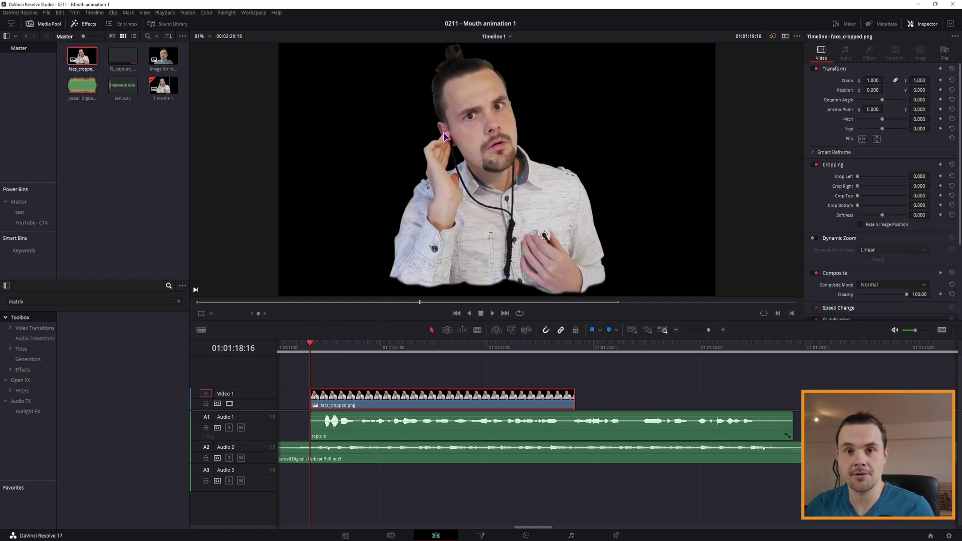
left_click_drag(163, 56, 327, 374)
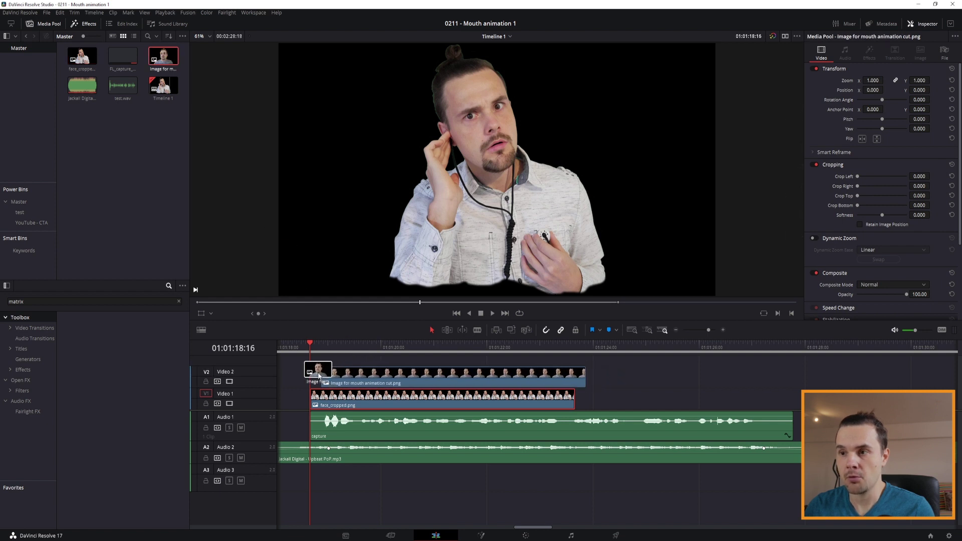
left_click(335, 352)
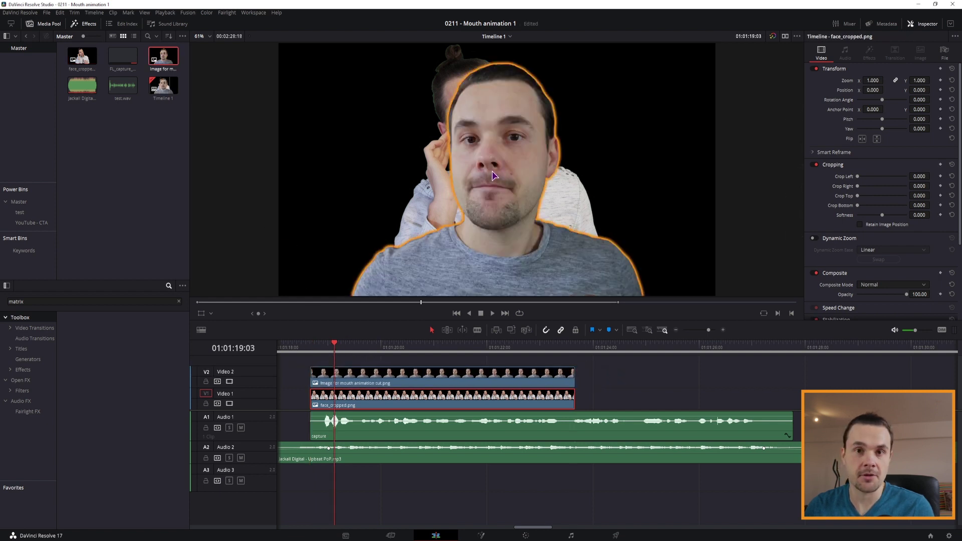
key("Delete")
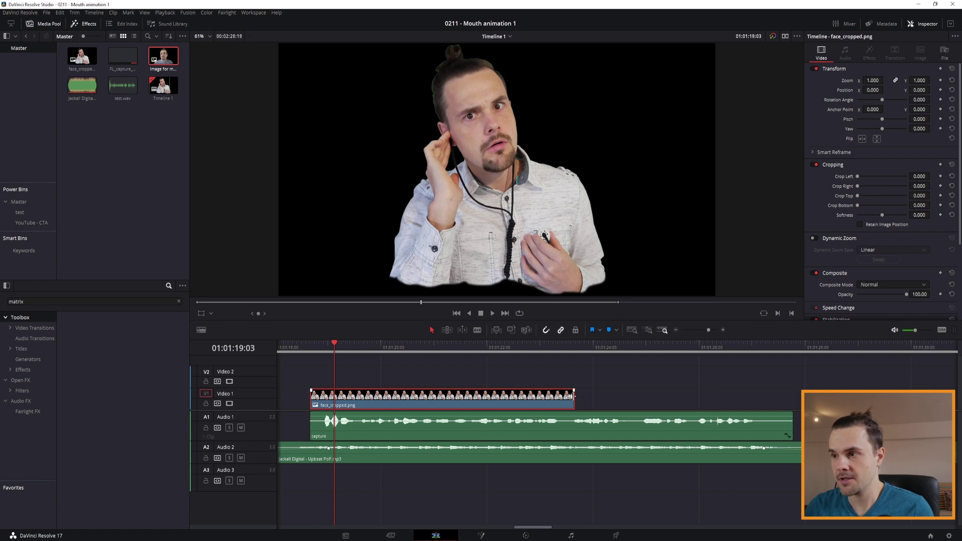
Step: Extend face_cropped to the capture audio's end and open it in Fusion
left_click_drag(574, 395, 794, 394)
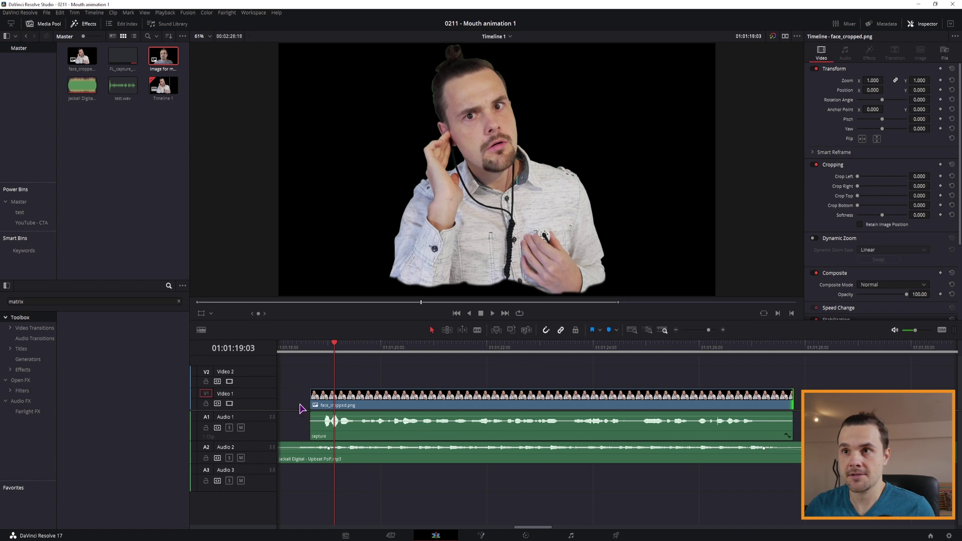
left_click(347, 399)
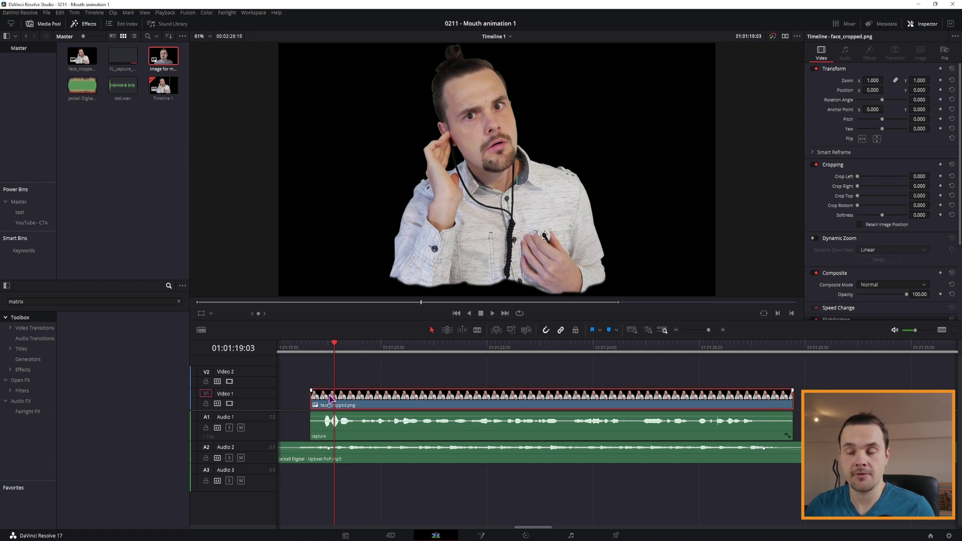
left_click(319, 432)
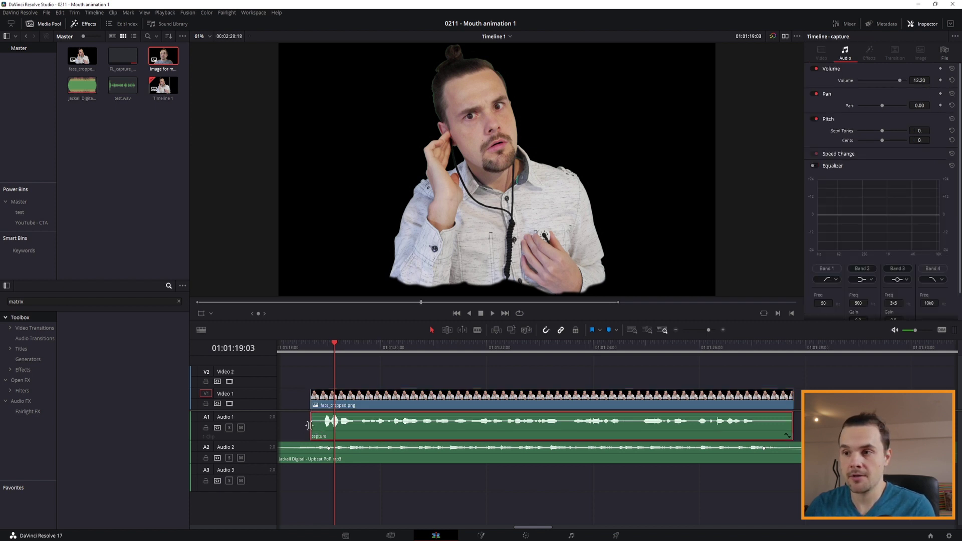
left_click(404, 408)
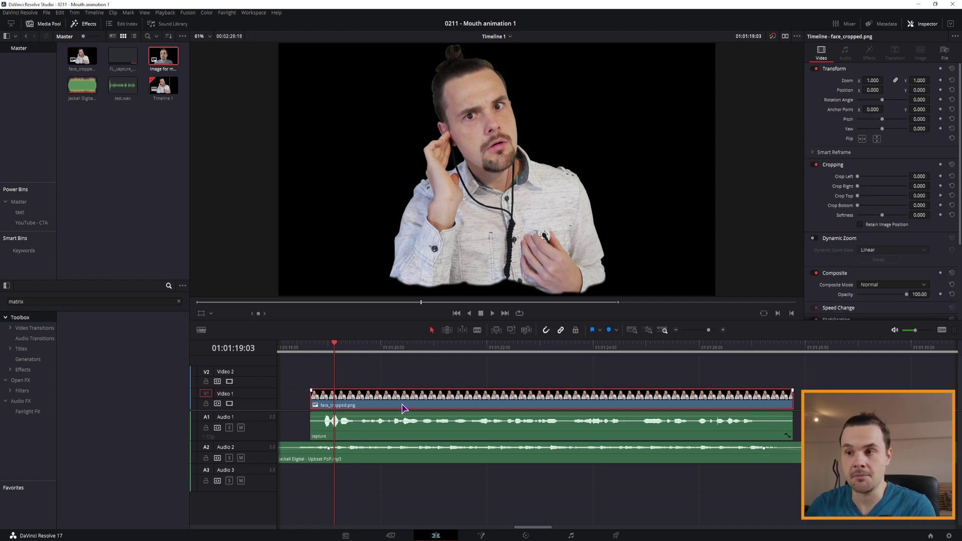
key("shift+5")
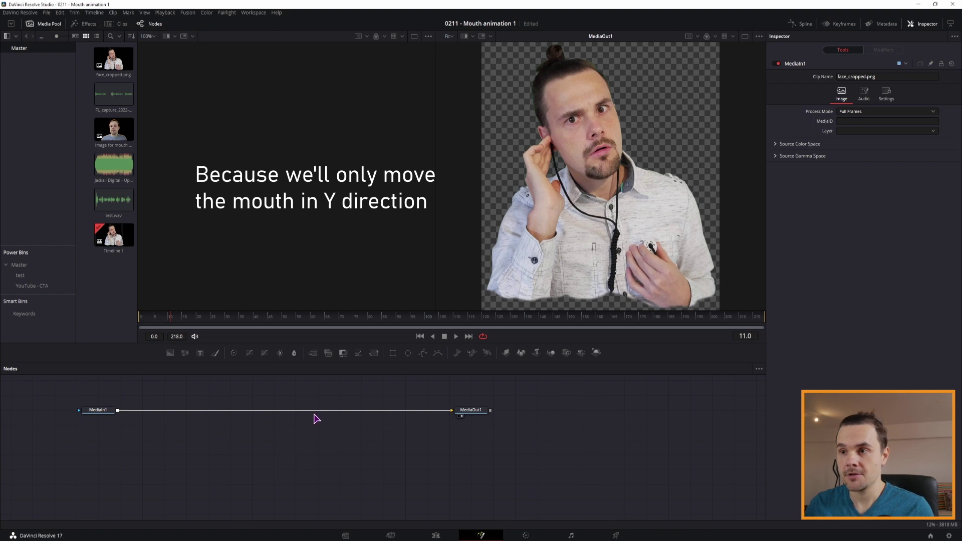
Step: Insert Transform1 between MediaIn1 and MediaOut1 and rotate the portrait to -15 degrees
mouse_move(373, 353)
left_mouse_down()
mouse_move(157, 414)
mouse_move(166, 413)
left_mouse_up()
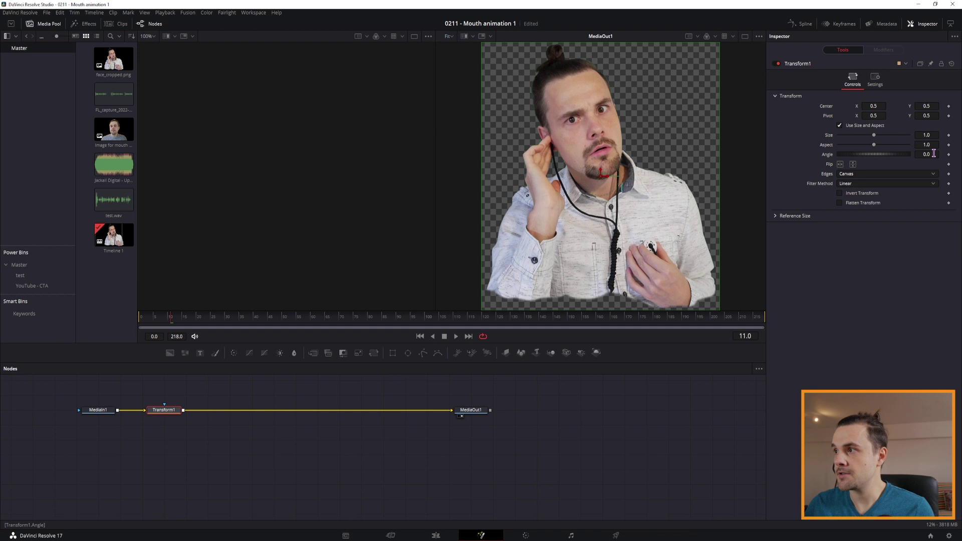
left_click_drag(930, 154, 917, 193)
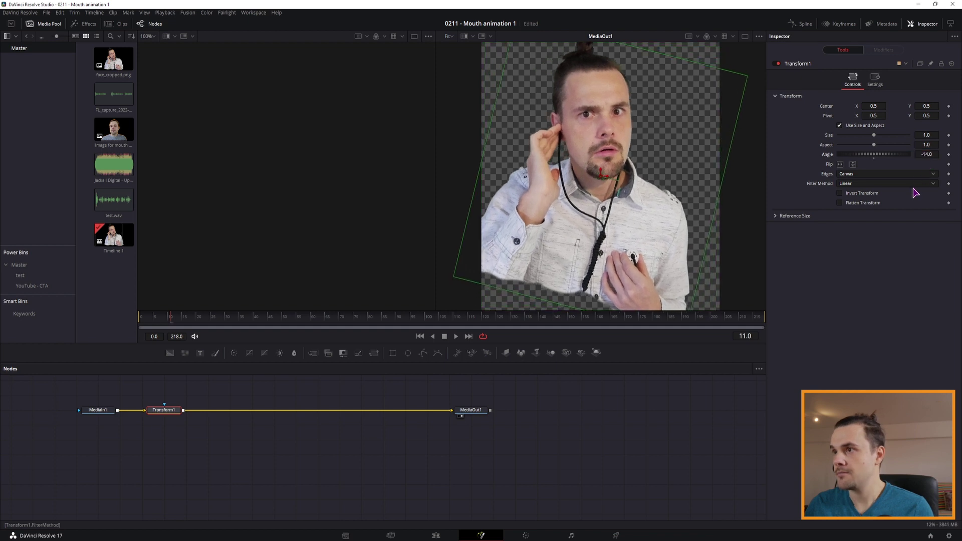
left_click_drag(935, 154, 931, 154)
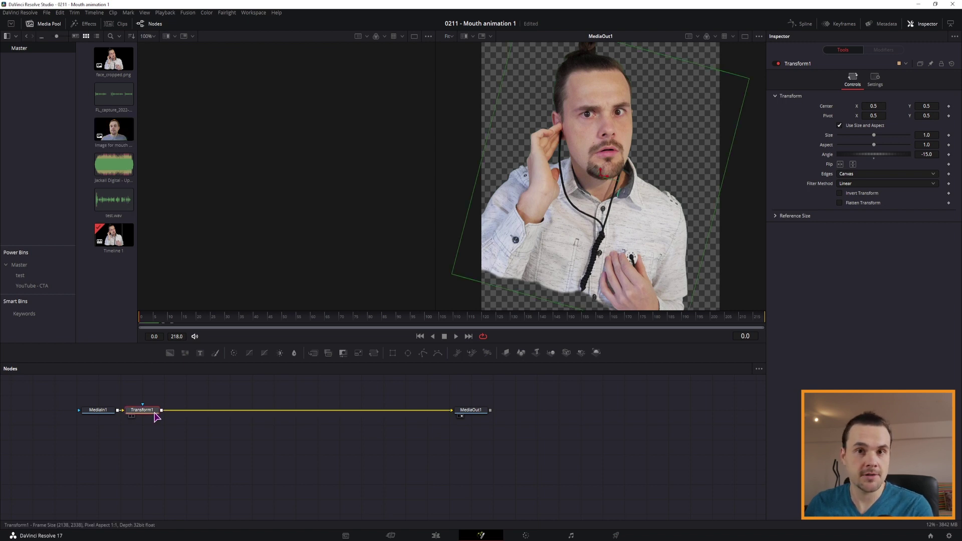
left_click(96, 412)
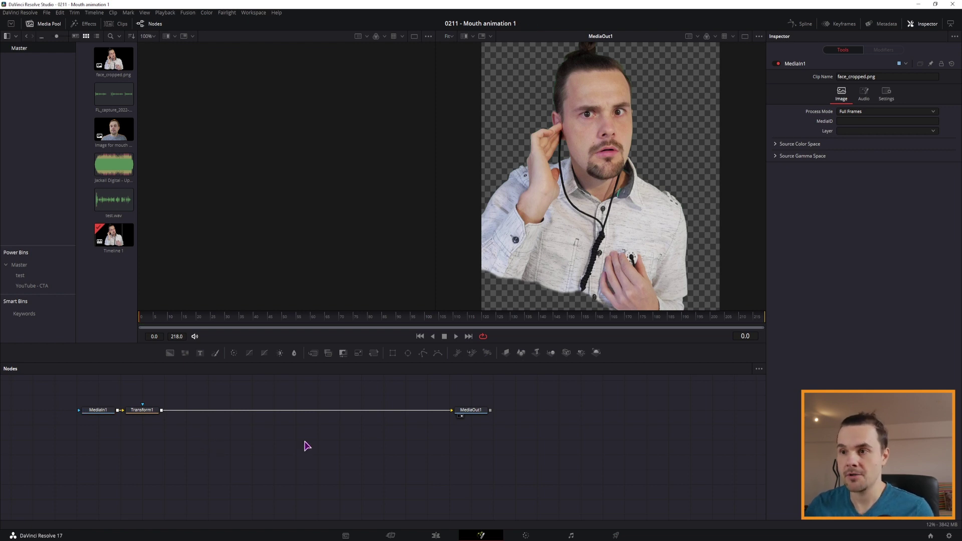
Step: Add a Polygon1 mask, close its outline around the jaw, and nudge it right
left_click(422, 352)
left_click_drag(294, 441, 185, 441)
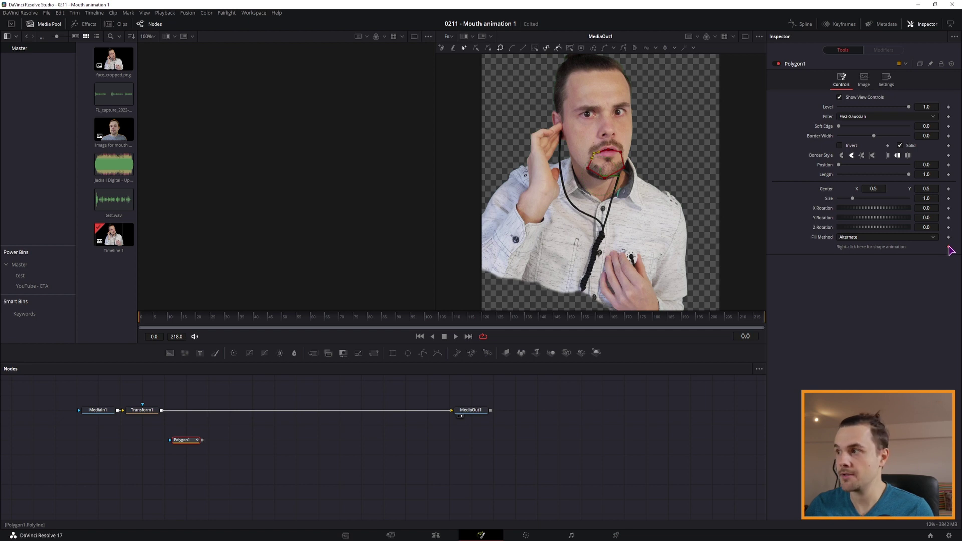
key("shift+c")
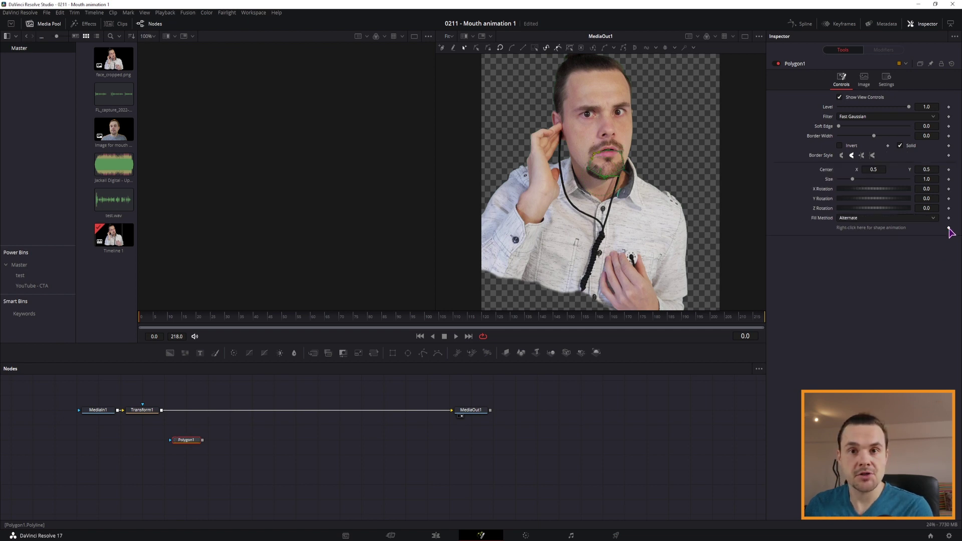
left_click(419, 322)
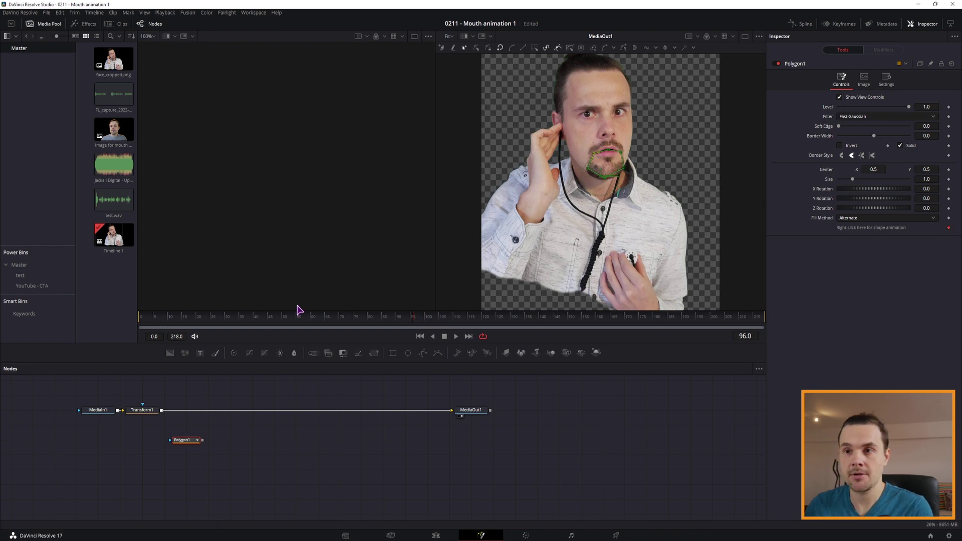
left_click(149, 322)
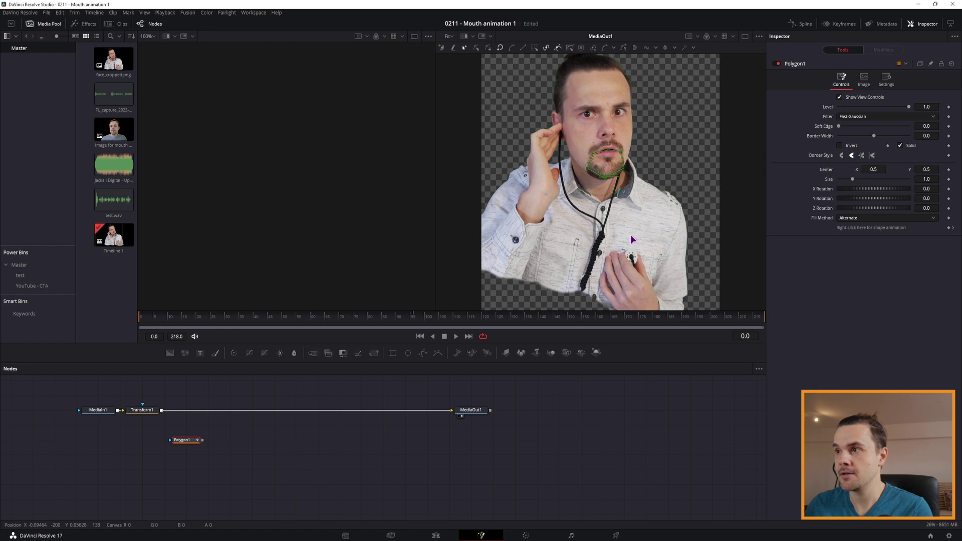
left_click_drag(607, 182, 611, 183)
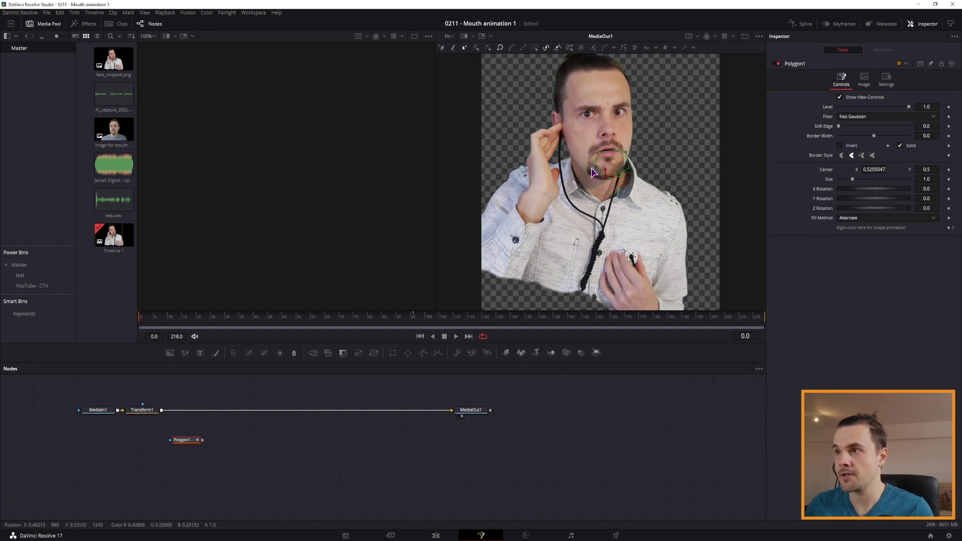
scroll(602, 176, "up", 2)
scroll(578, 165, "up", 2)
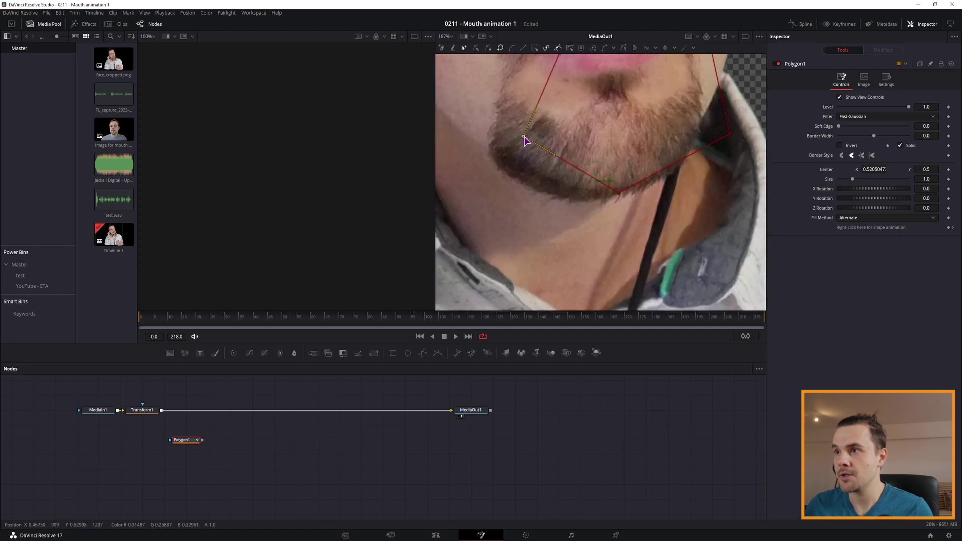
Step: Drag the mask points along the chin and jawline and onto the lip corners, previewing playback
left_click_drag(524, 137, 487, 154)
left_click_drag(727, 138, 688, 166)
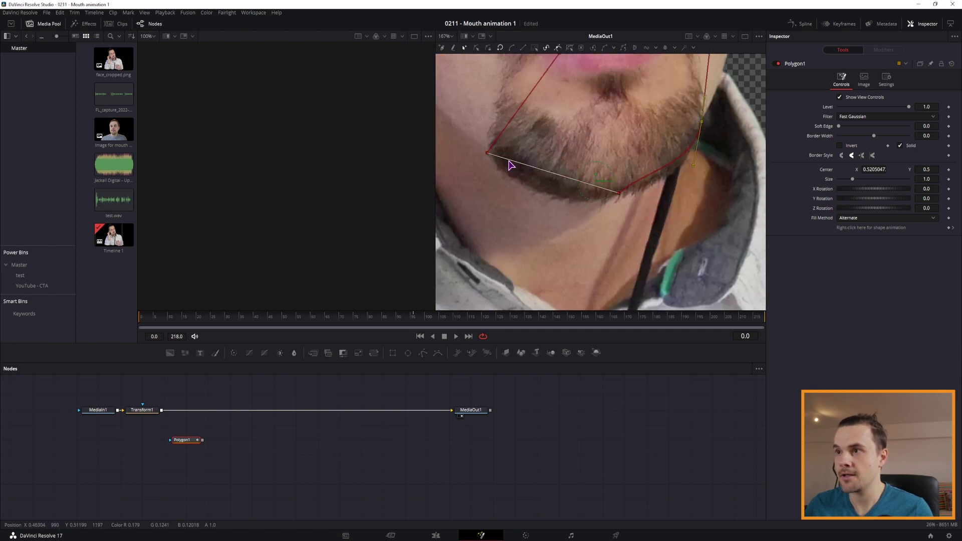
left_click_drag(569, 129, 569, 215)
left_click_drag(555, 135, 531, 126)
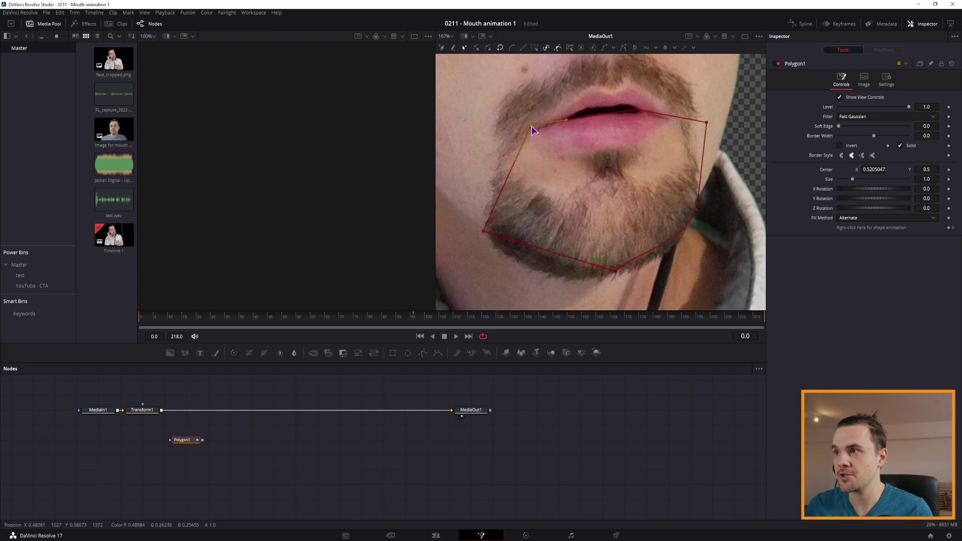
left_click_drag(707, 123, 671, 117)
key("space")
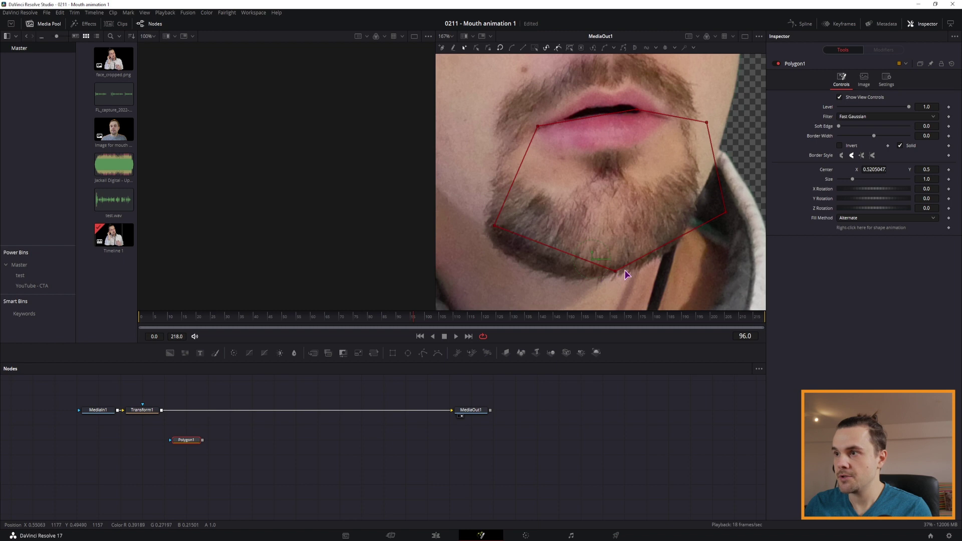
left_click_drag(726, 212, 687, 223)
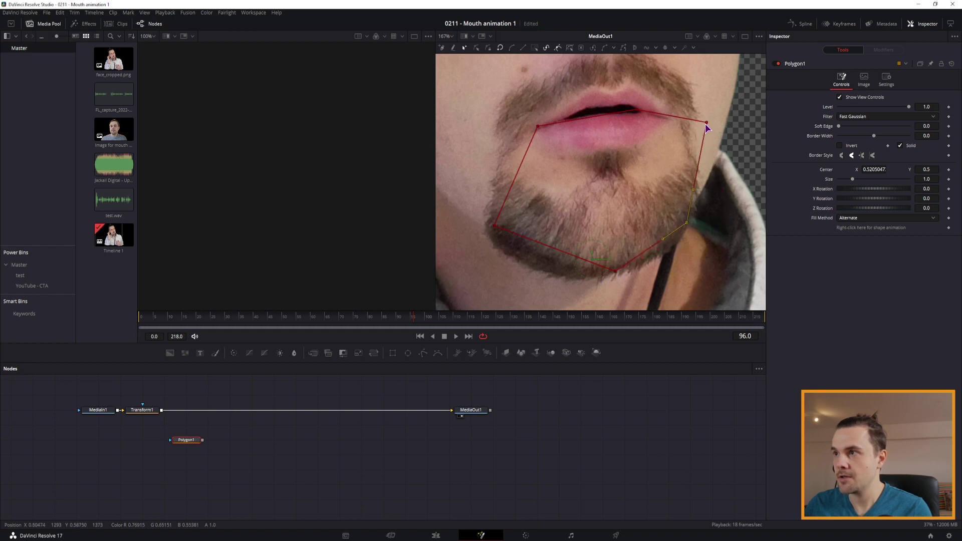
left_click_drag(705, 124, 679, 123)
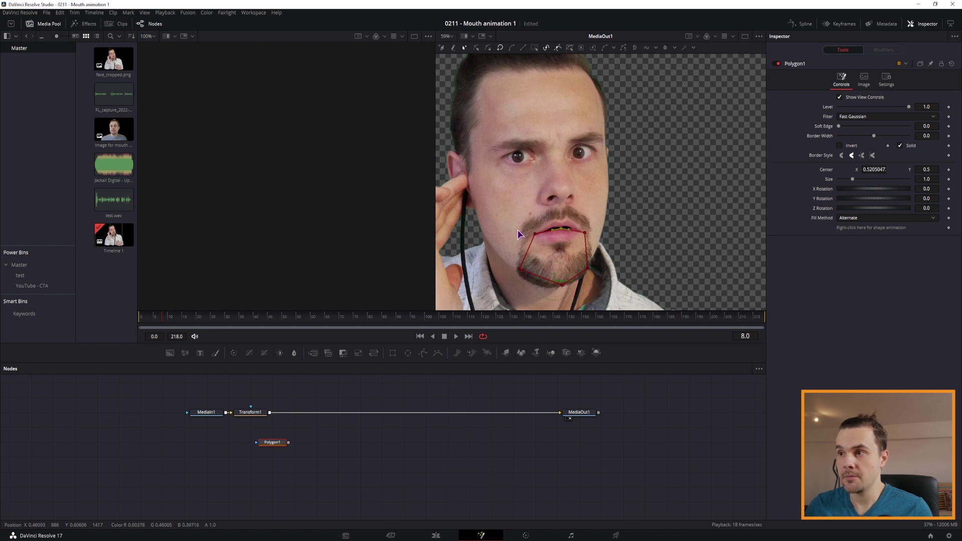
Step: Add a Merge fed by Transform1 and connect a Background node into it
left_click(350, 446)
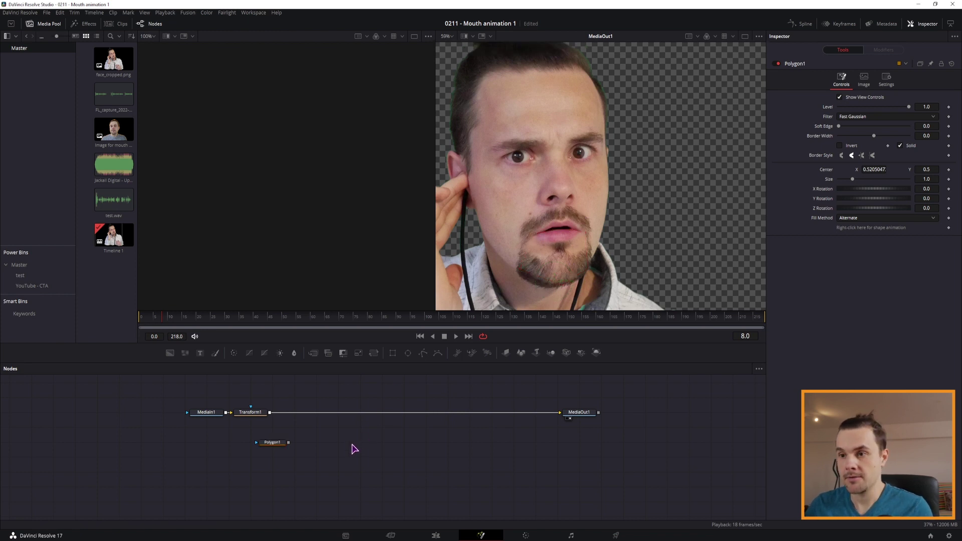
mouse_move(314, 354)
left_mouse_down()
mouse_move(328, 438)
mouse_move(307, 438)
left_mouse_up()
left_click_drag(269, 412, 316, 427)
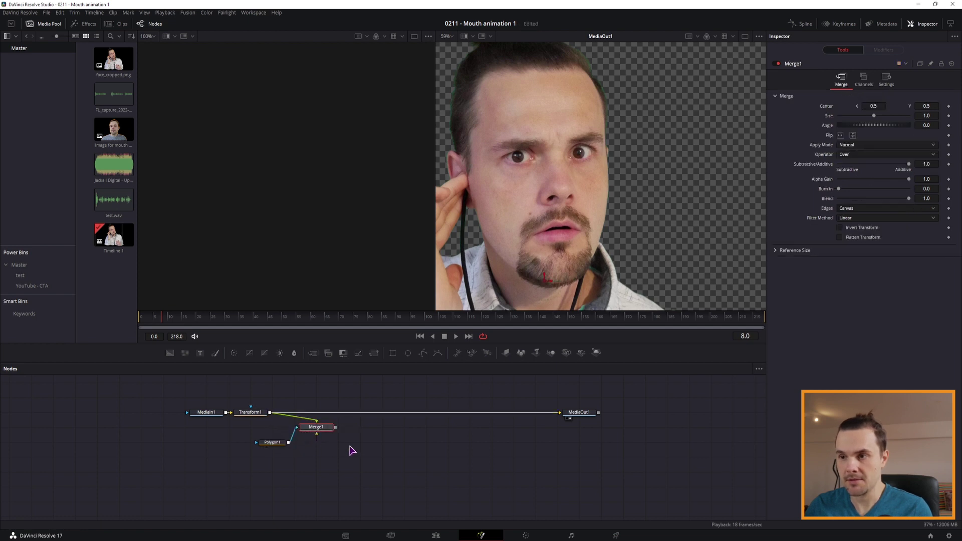
mouse_move(170, 353)
left_mouse_down()
mouse_move(324, 473)
mouse_move(316, 428)
mouse_move(250, 427)
left_mouse_up()
left_click(250, 413)
key("1")
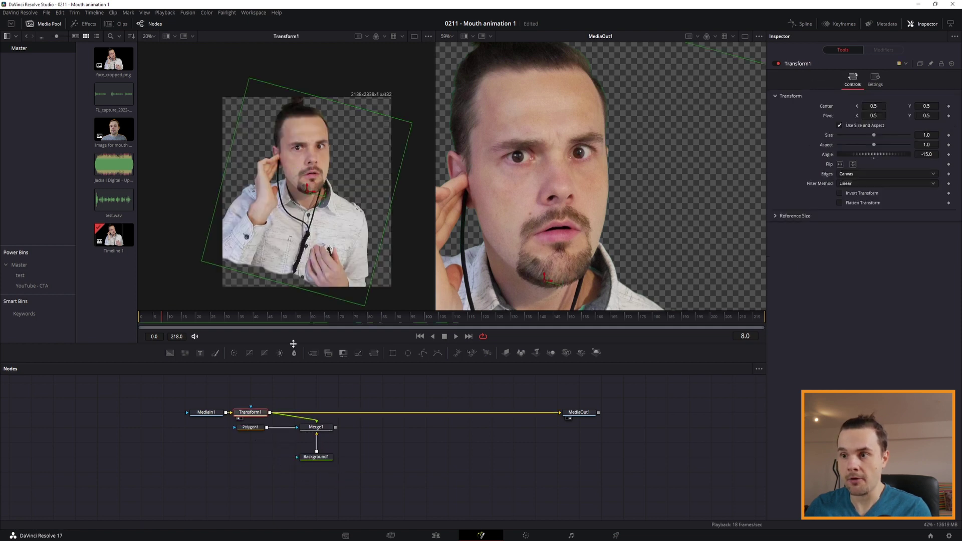
Step: Inspect the Background, mask and Merge in the viewer, then set Background1's alpha to 0
left_click(318, 459)
key("1")
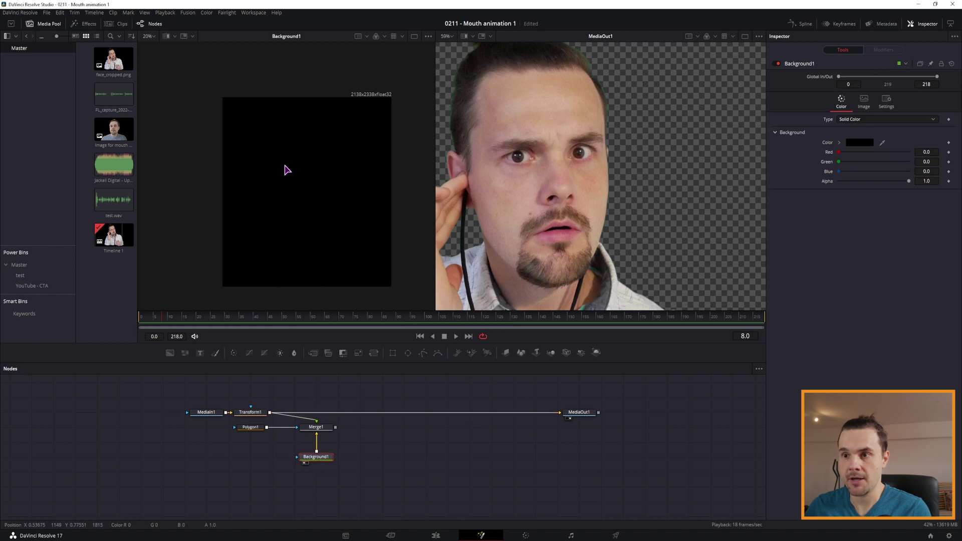
left_click(244, 430)
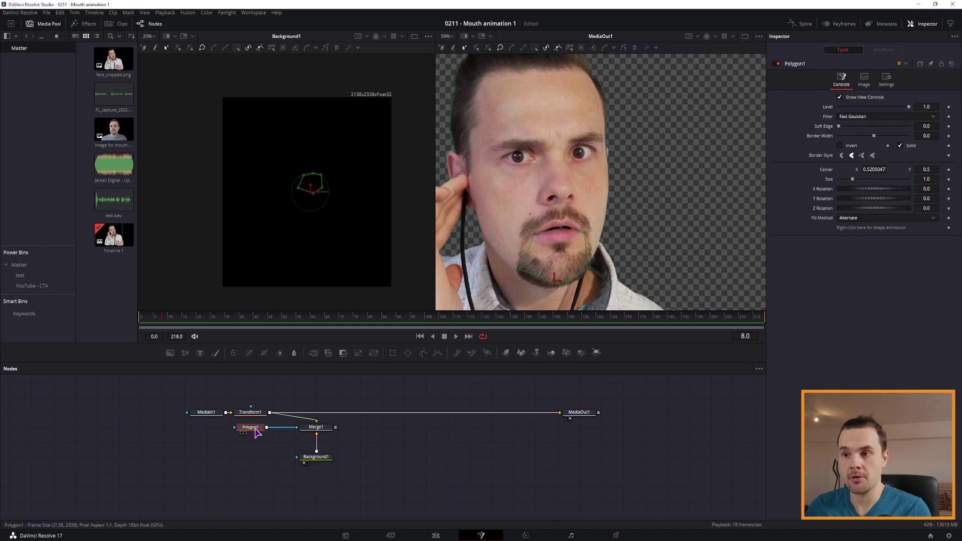
left_click(315, 428)
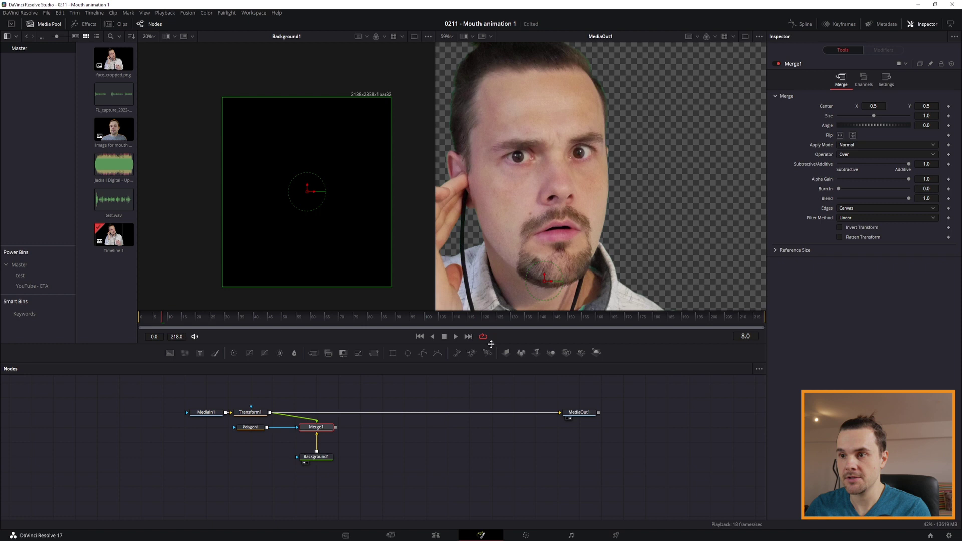
key("1")
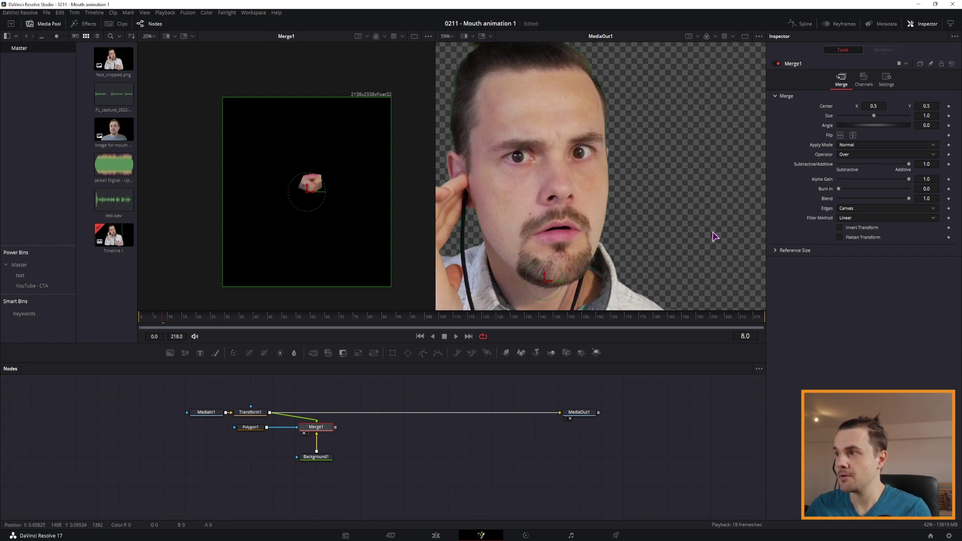
left_click(315, 457)
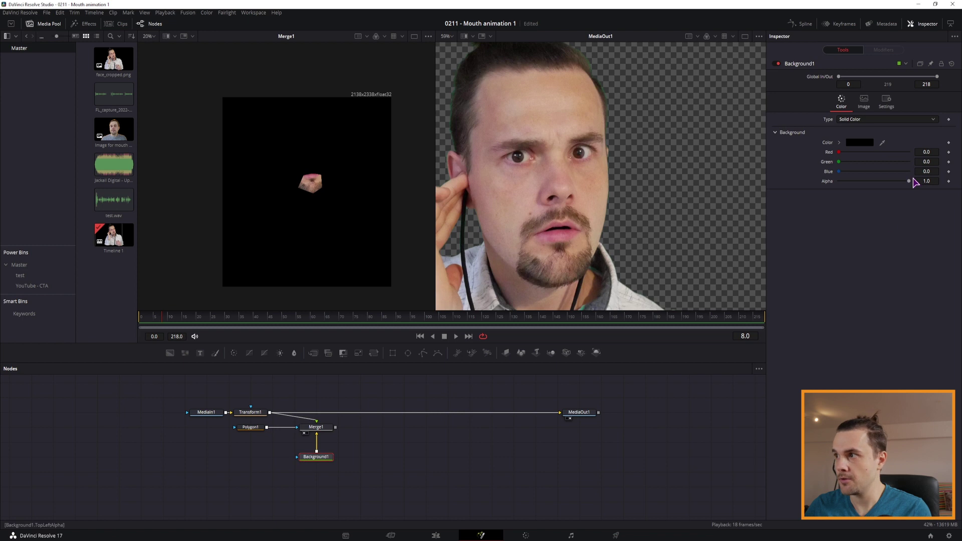
left_click_drag(911, 185, 827, 185)
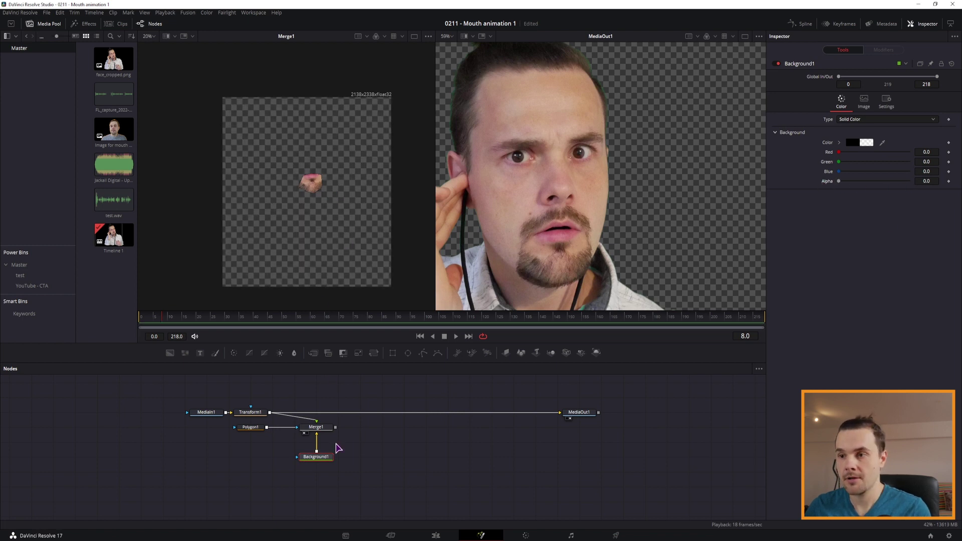
Step: Select the jaw cutout nodes and move them down together
left_click_drag(344, 482, 299, 431)
mouse_move(325, 495)
left_mouse_down()
mouse_move(272, 442)
mouse_move(226, 421)
left_mouse_up()
left_click_drag(295, 427, 250, 442)
left_click(251, 443)
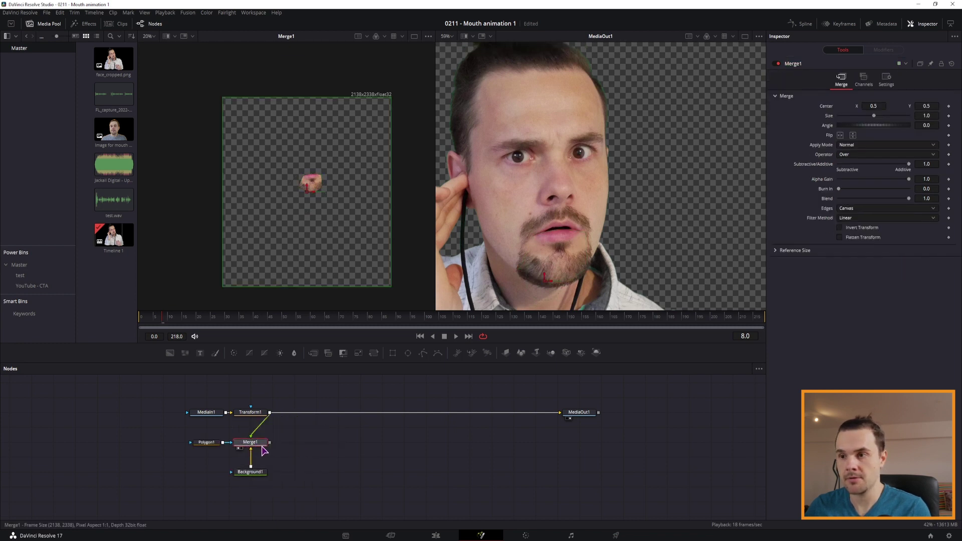
Step: Add Transform2 after Merge1 and drag its Center Y to test jaw movement
left_click_drag(375, 357, 316, 442)
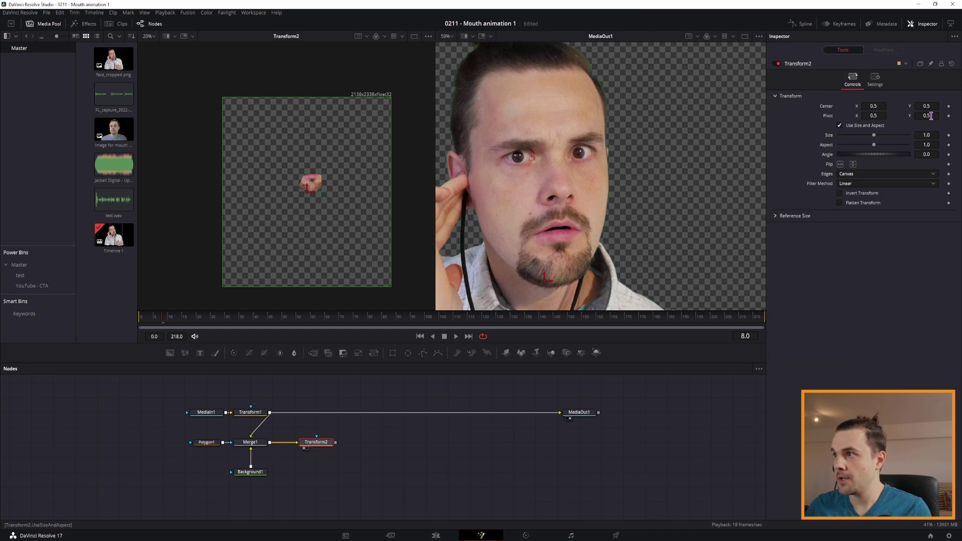
mouse_move(927, 106)
left_mouse_down()
mouse_move(903, 106)
mouse_move(927, 106)
left_mouse_up()
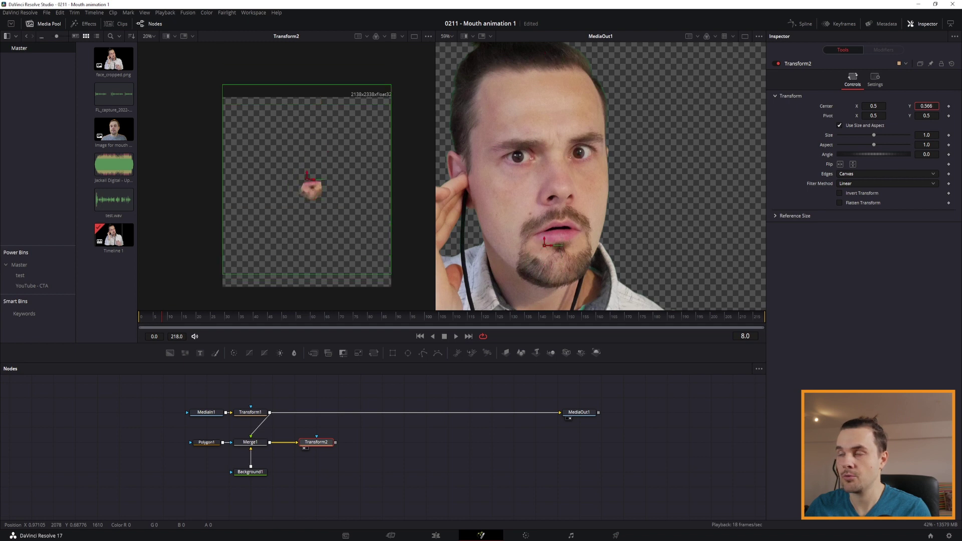
left_click(334, 232)
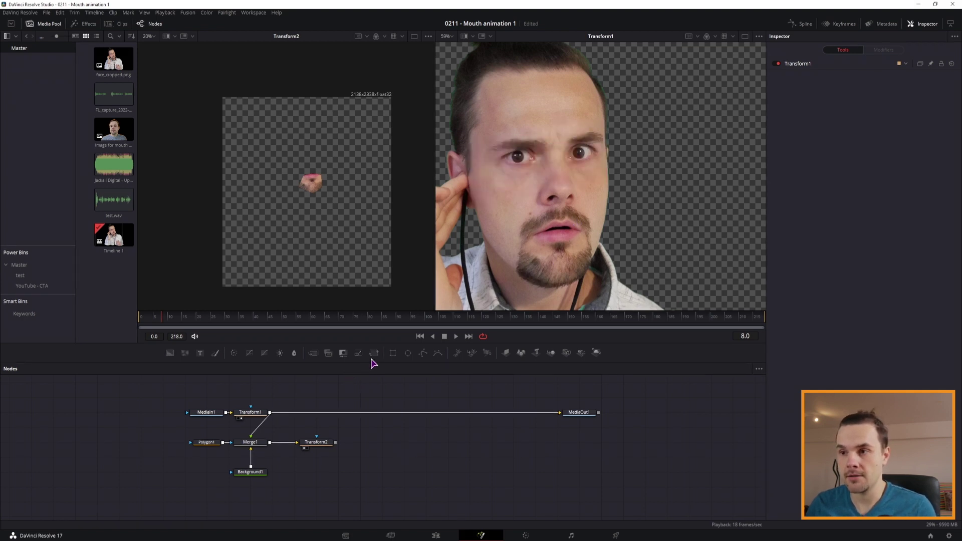
Step: Insert Merge2 before MediaOut1 with a black Background2 masked by a pasted copy of Polygon1
left_click_drag(329, 353, 361, 413)
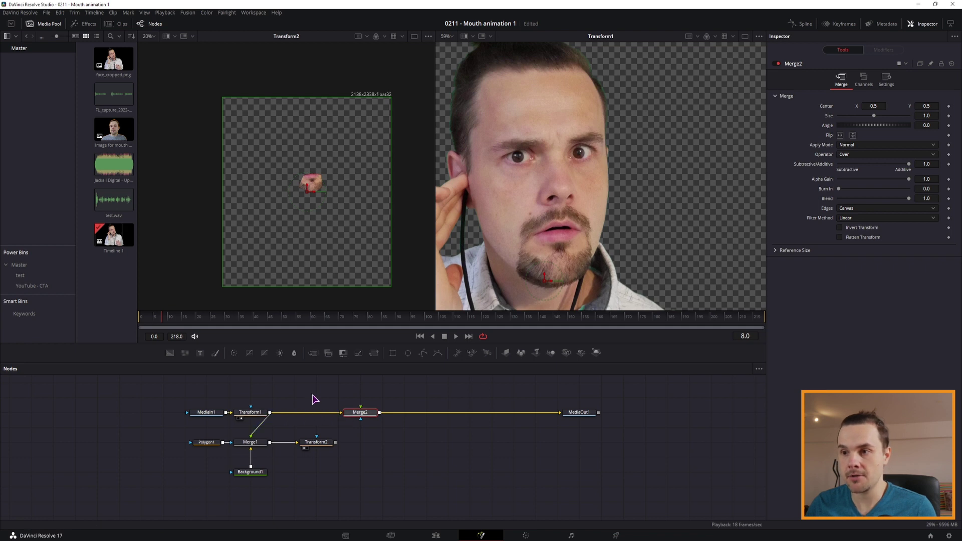
left_click(172, 359)
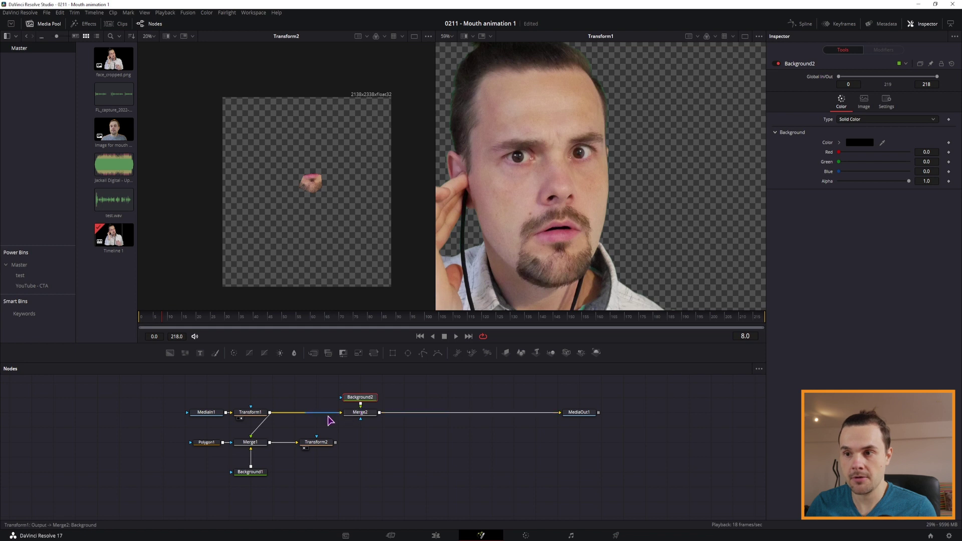
left_click(190, 444)
key("ctrl+c")
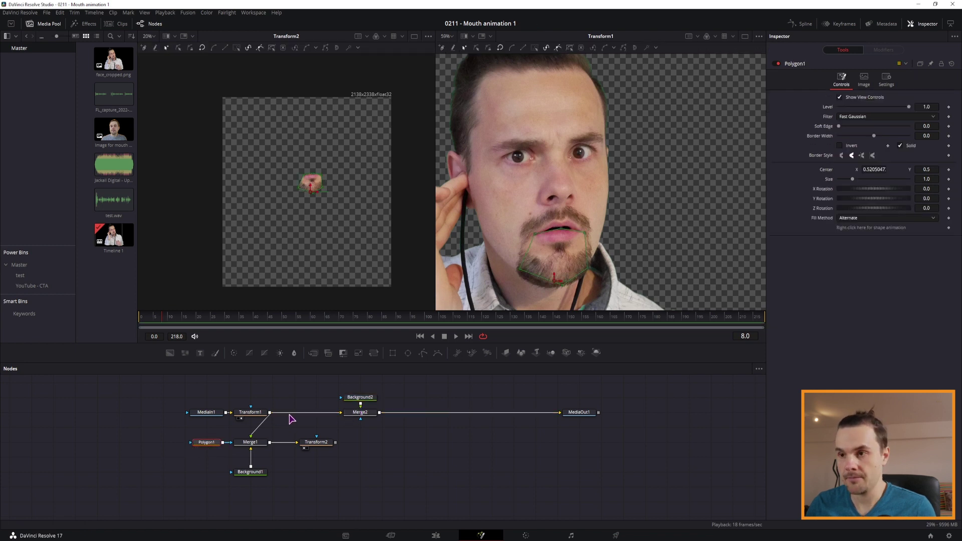
left_click(360, 398)
key("ctrl+v")
left_click(348, 420)
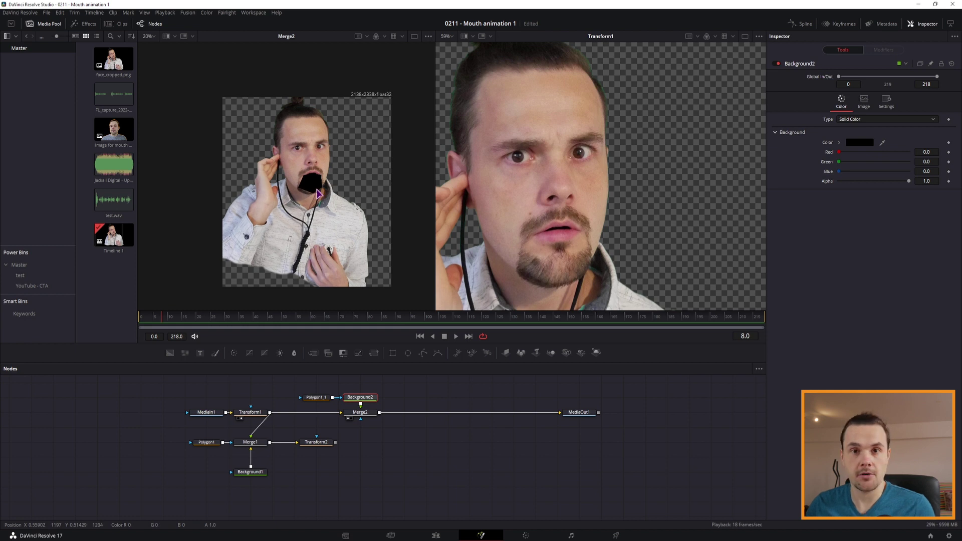
left_click(320, 443)
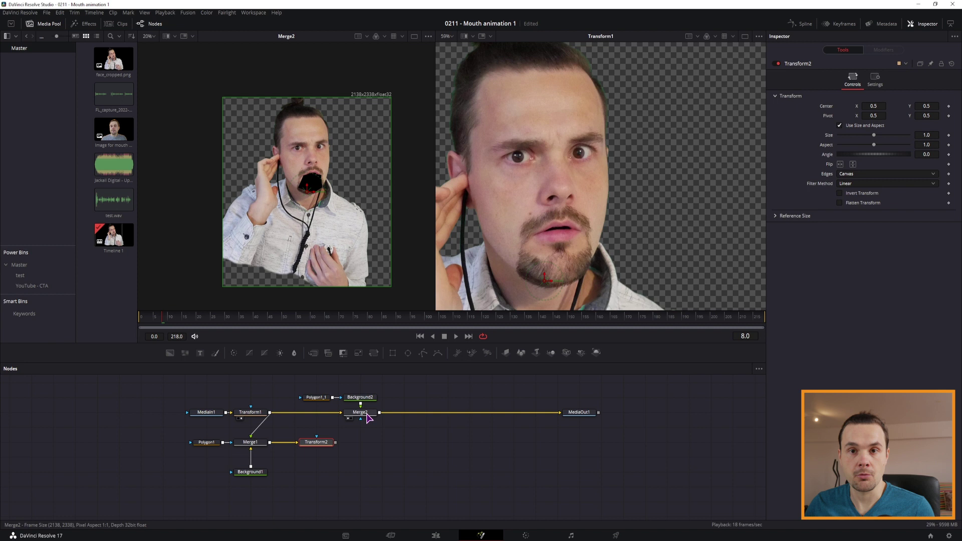
Step: Add Merge3 layering Transform2 over Merge2, view it, and test nudging Transform2's Center Y
mouse_move(379, 413)
left_mouse_down()
mouse_move(338, 446)
mouse_move(403, 445)
mouse_move(378, 445)
left_mouse_up()
left_click(306, 446)
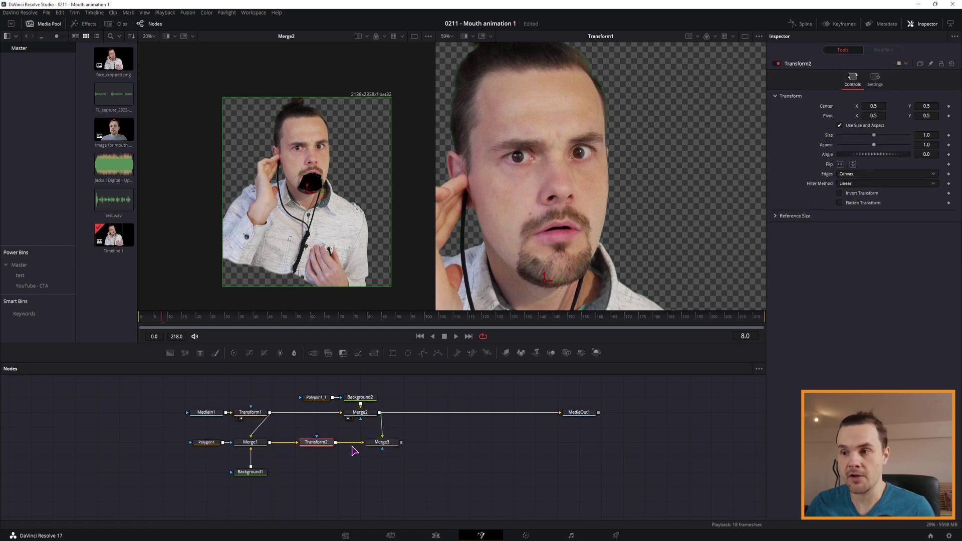
left_click(378, 446)
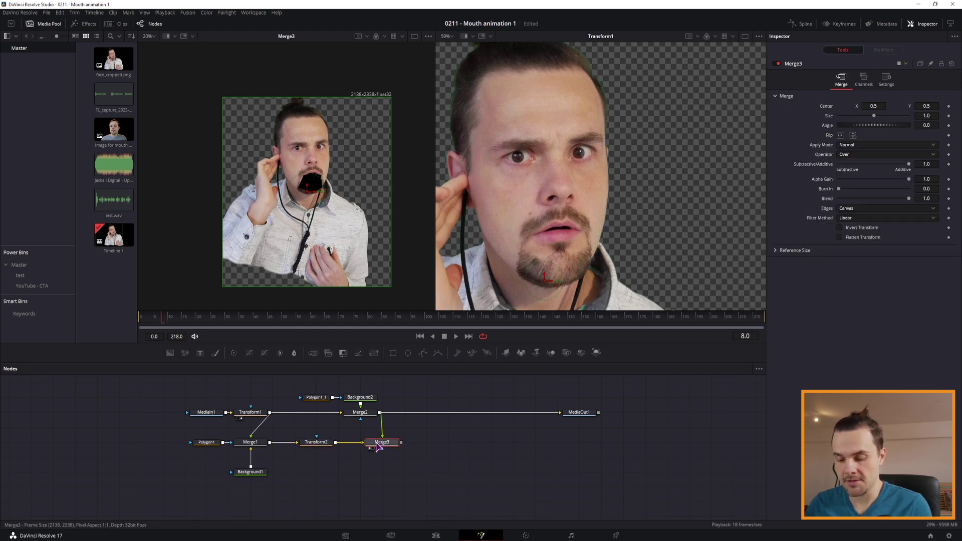
left_click(371, 449)
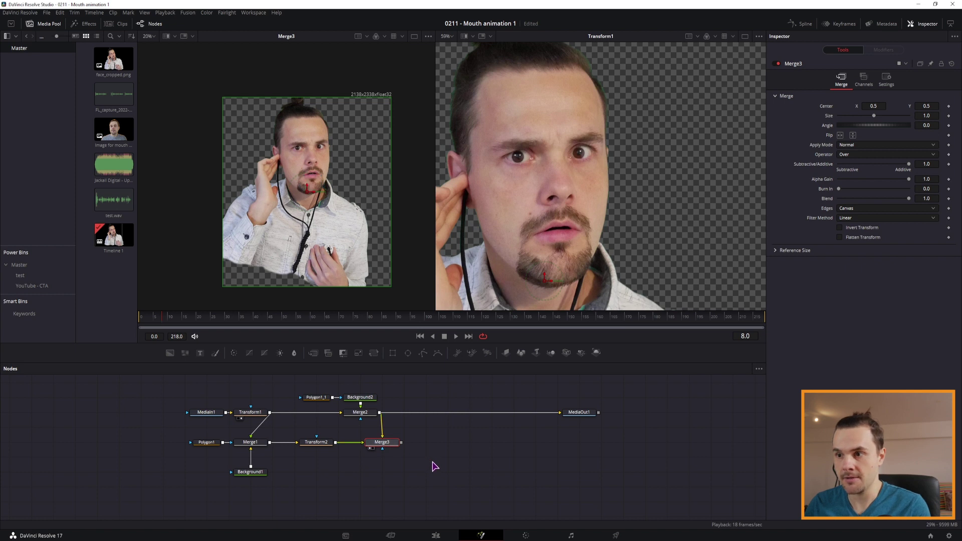
left_click(317, 444)
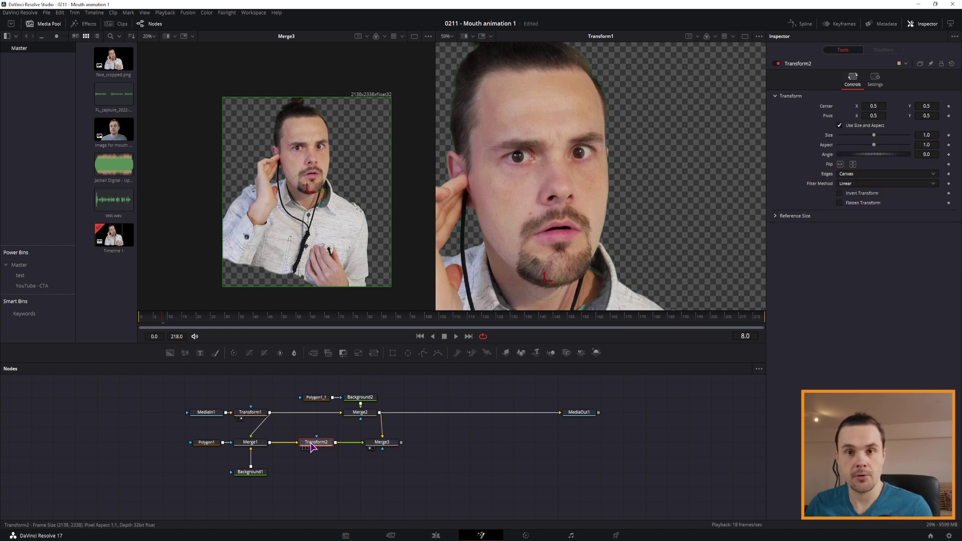
mouse_move(927, 107)
left_mouse_down()
mouse_move(910, 106)
mouse_move(933, 106)
left_mouse_up()
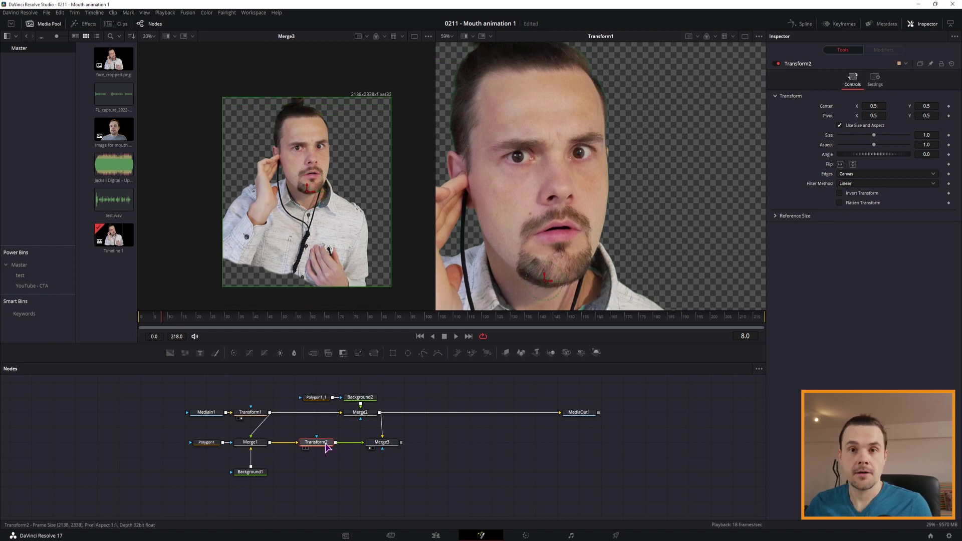
Step: Drag Polygon1's vertices to follow the jawline beneath the lower lip
left_click(209, 448)
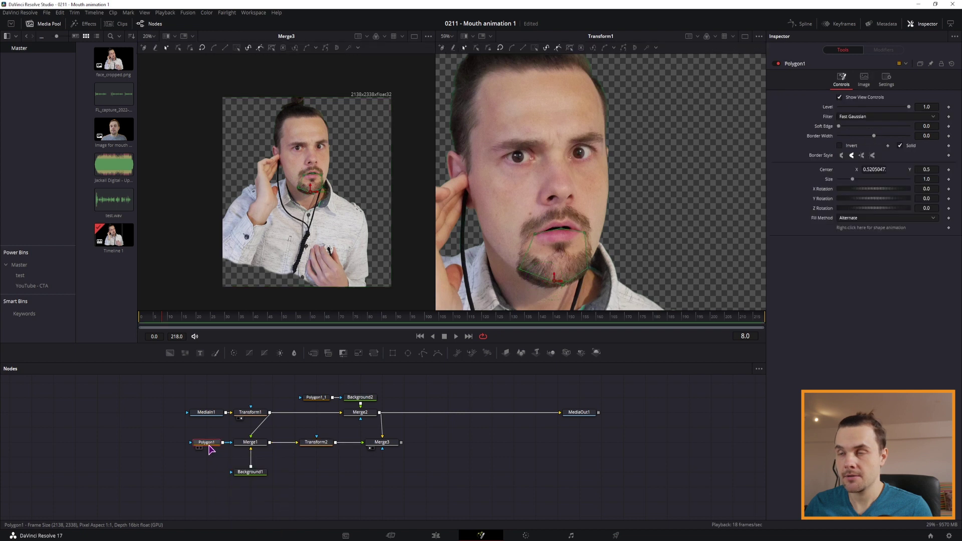
scroll(296, 194, "up", 3)
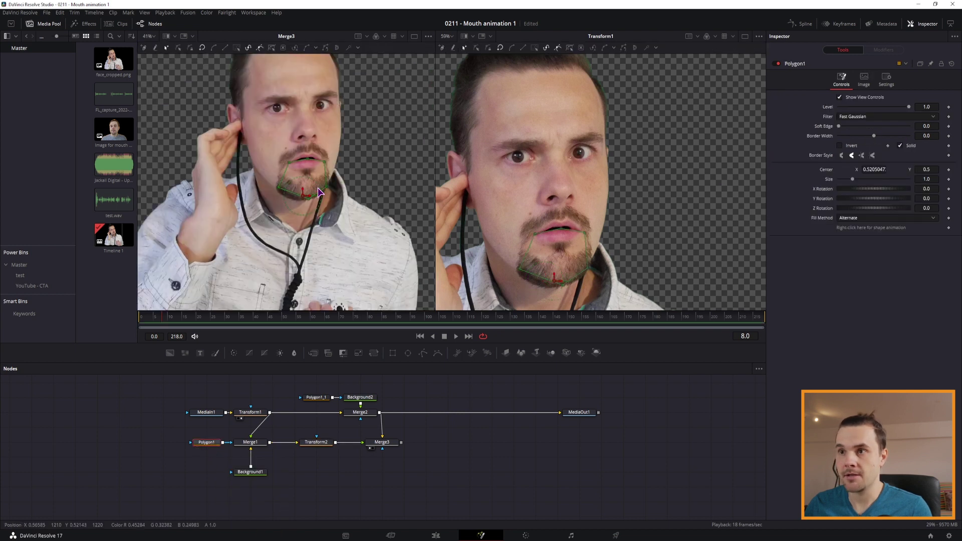
scroll(296, 195, "up", 2)
scroll(320, 197, "up", 2)
left_click_drag(317, 212, 326, 232)
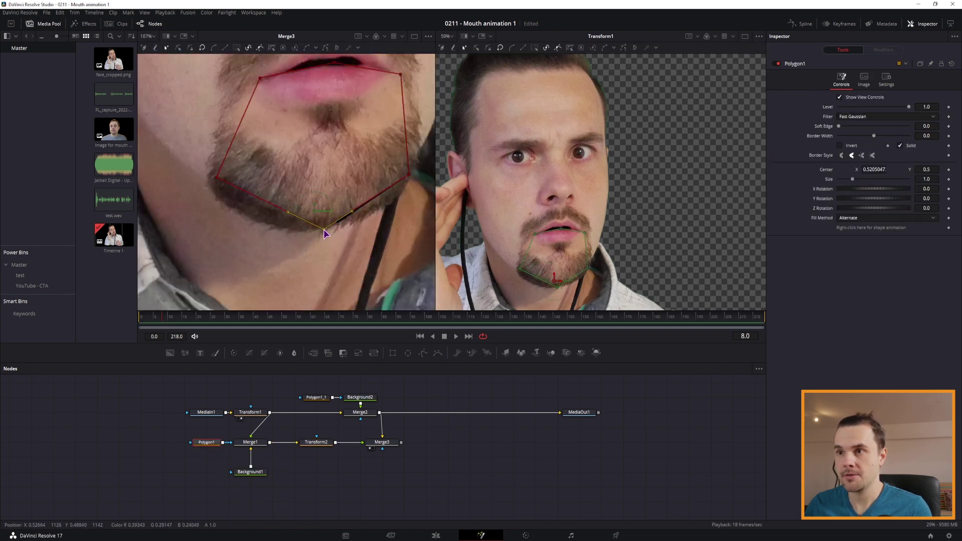
left_click_drag(215, 183, 250, 225)
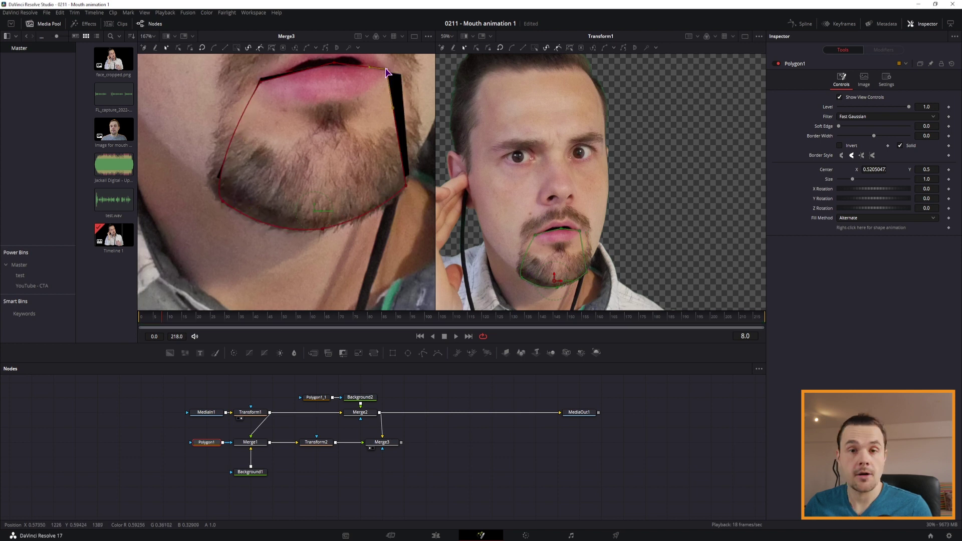
left_click_drag(400, 73, 387, 69)
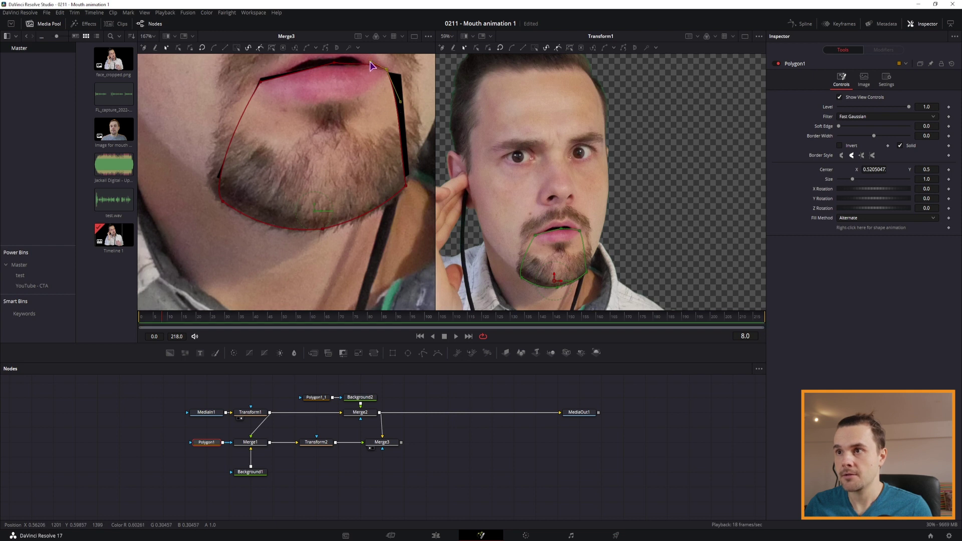
left_click_drag(409, 188, 419, 173)
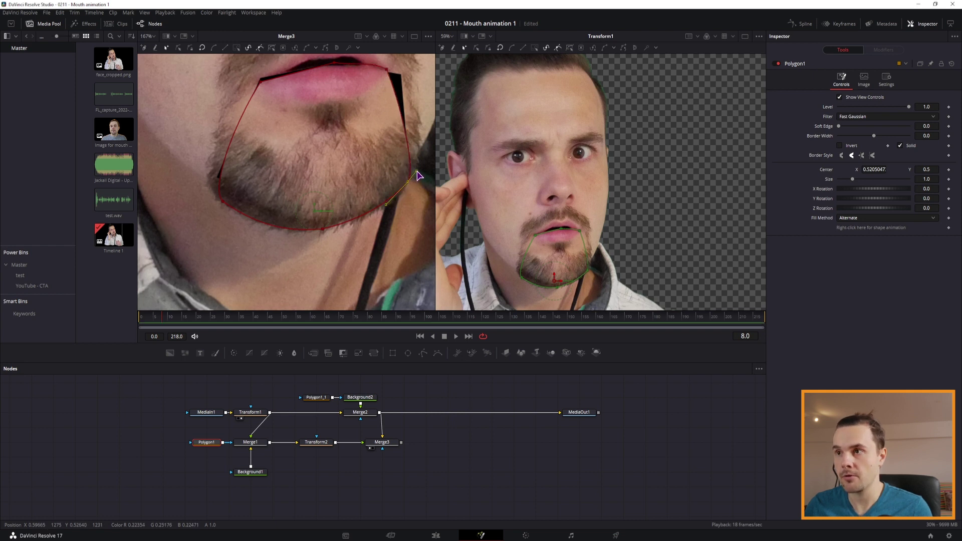
Step: Add and remove a top-edge mask point, then delete and restore Polygon1_1
left_click(328, 66)
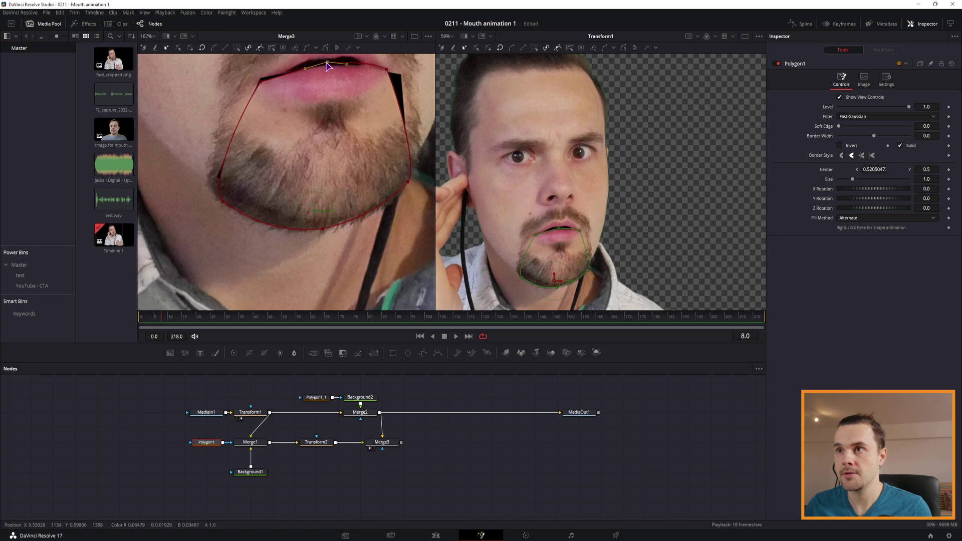
key("Delete")
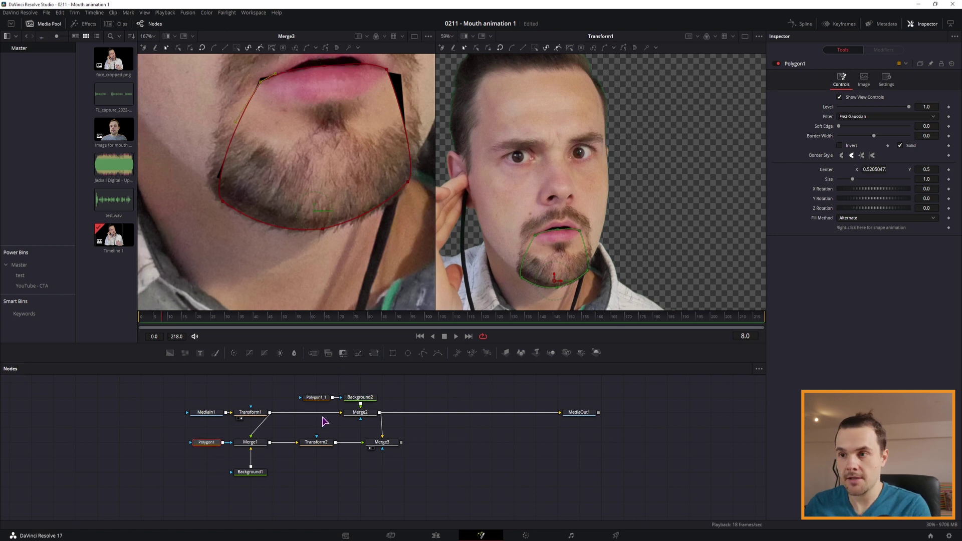
left_click(316, 399)
key("Delete")
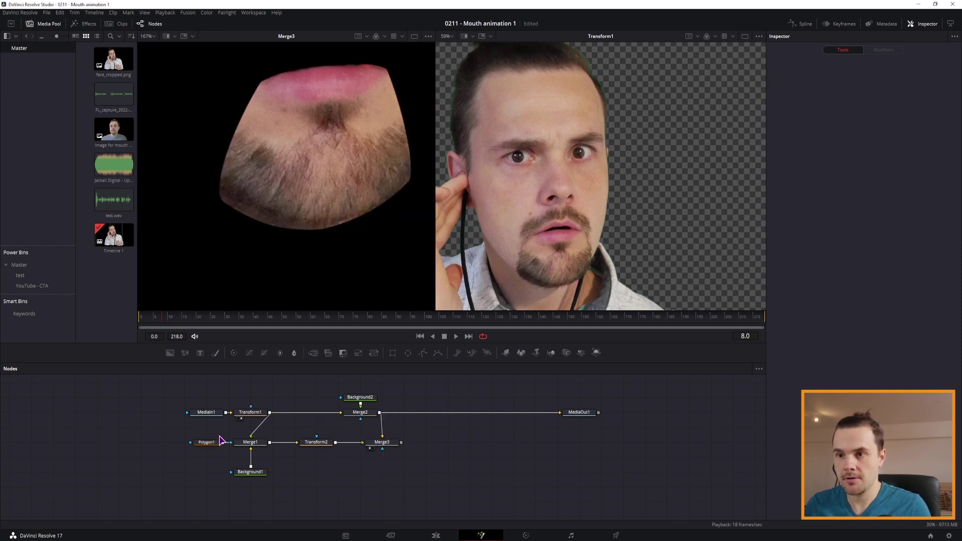
left_click(208, 442)
key("ctrl+z")
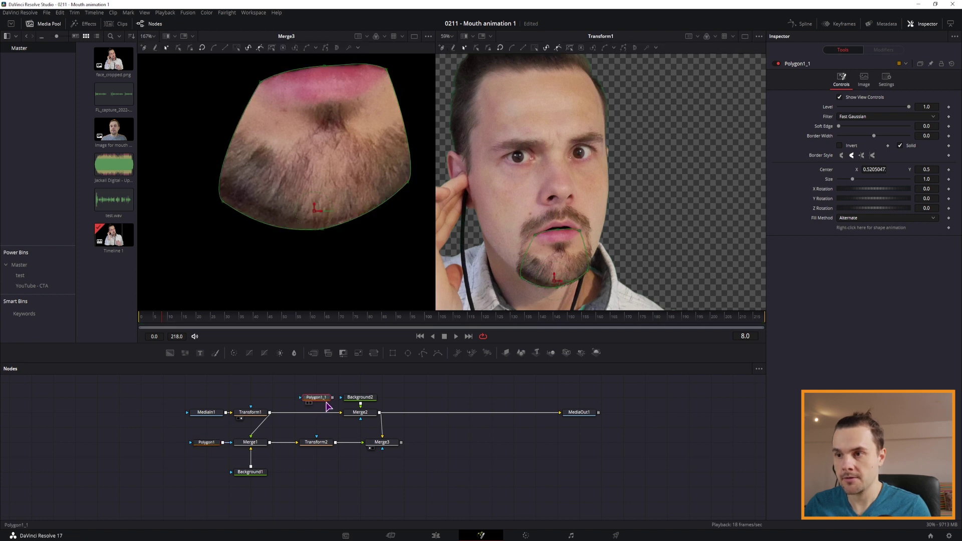
left_click(208, 443)
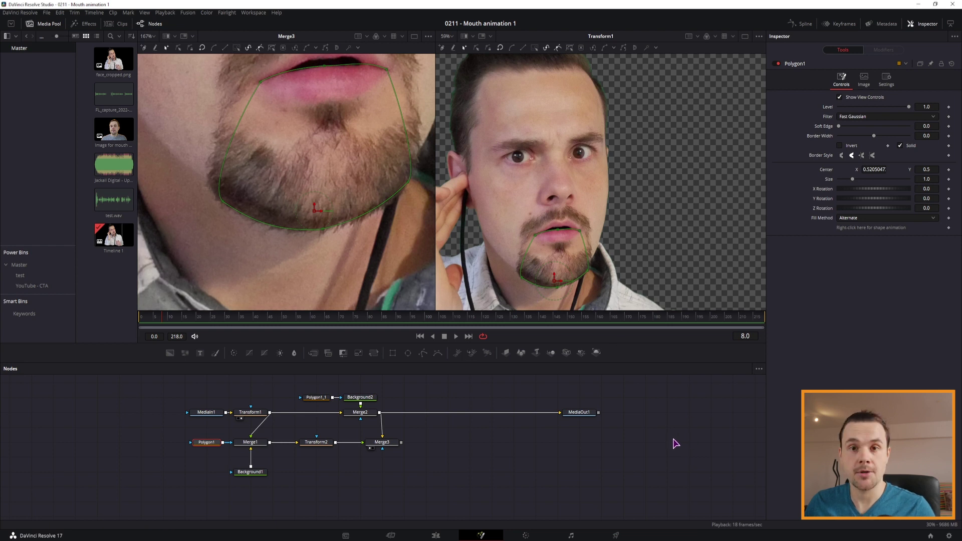
Step: Set Polygon1_1's Border Width to -0.0005 with viewer controls hidden, then show Transform2
left_click(674, 443)
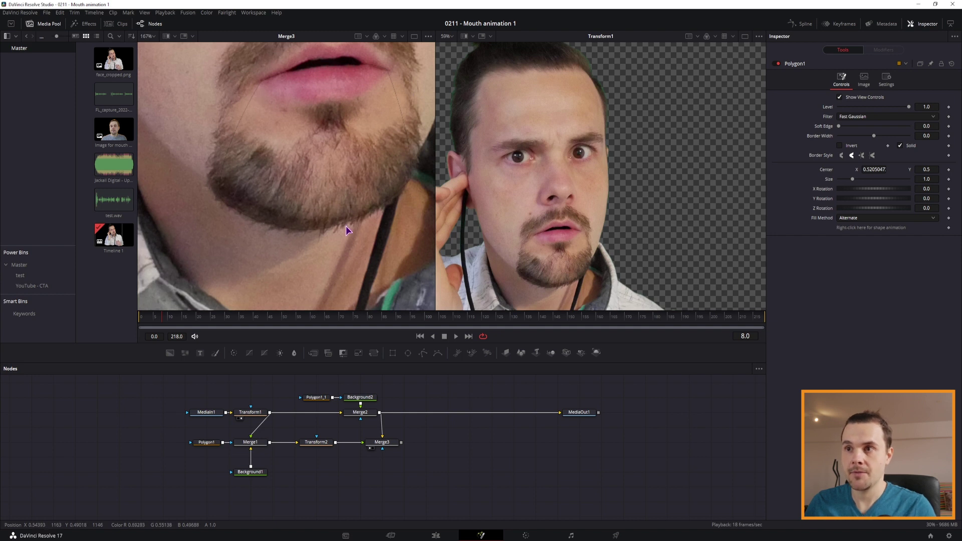
left_click(316, 397)
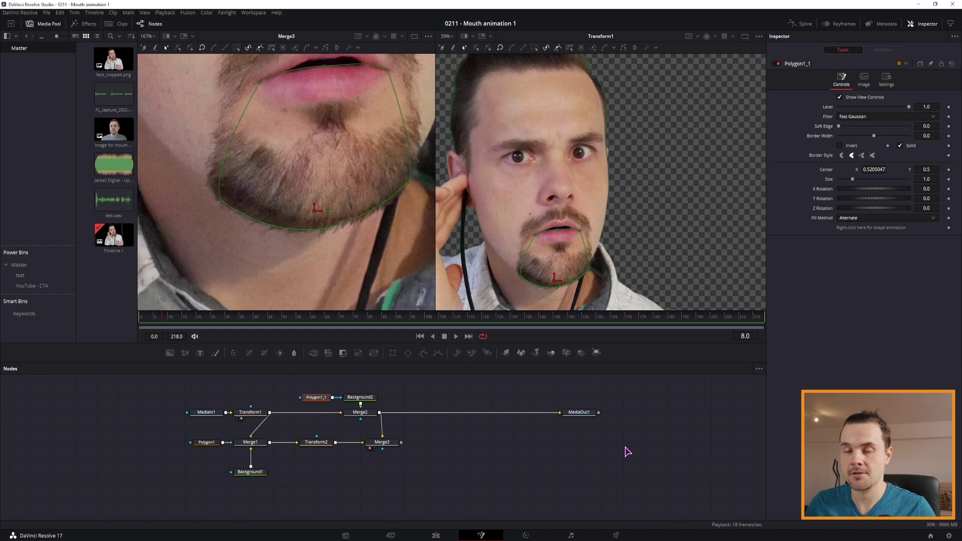
key("ctrl+k")
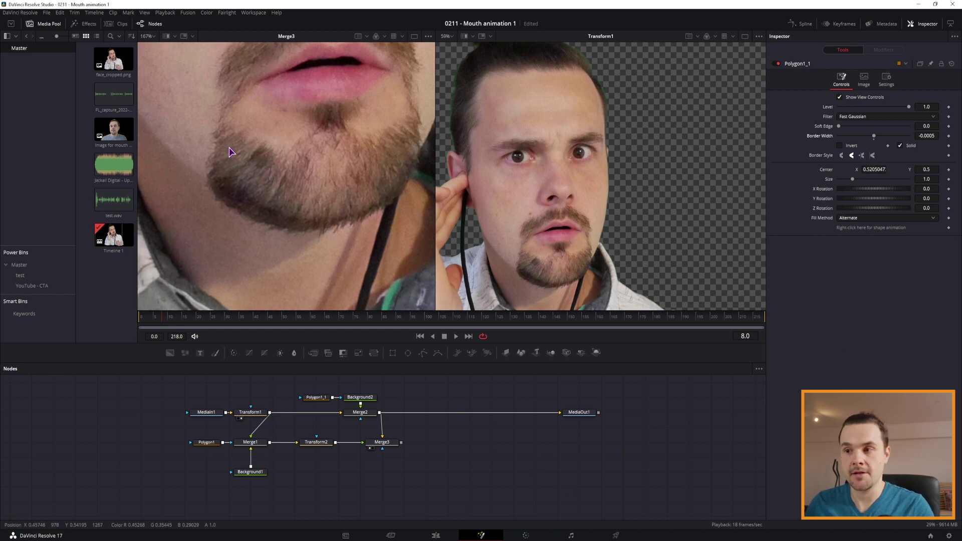
left_click(316, 442)
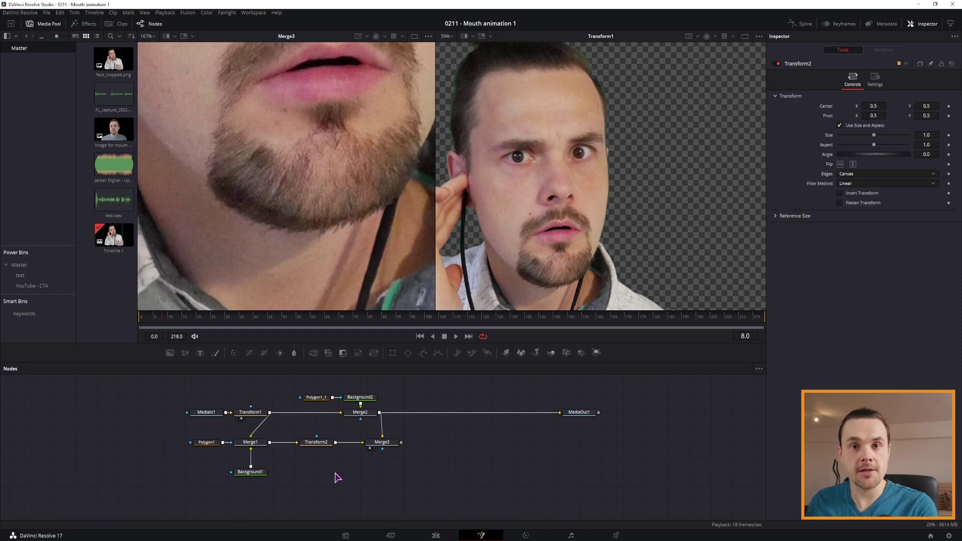
Step: Nudge Transform2 Center Y to about 0.524, then highlight the fuse title and Reactor mention
left_click(321, 441)
left_click_drag(927, 106, 927, 105)
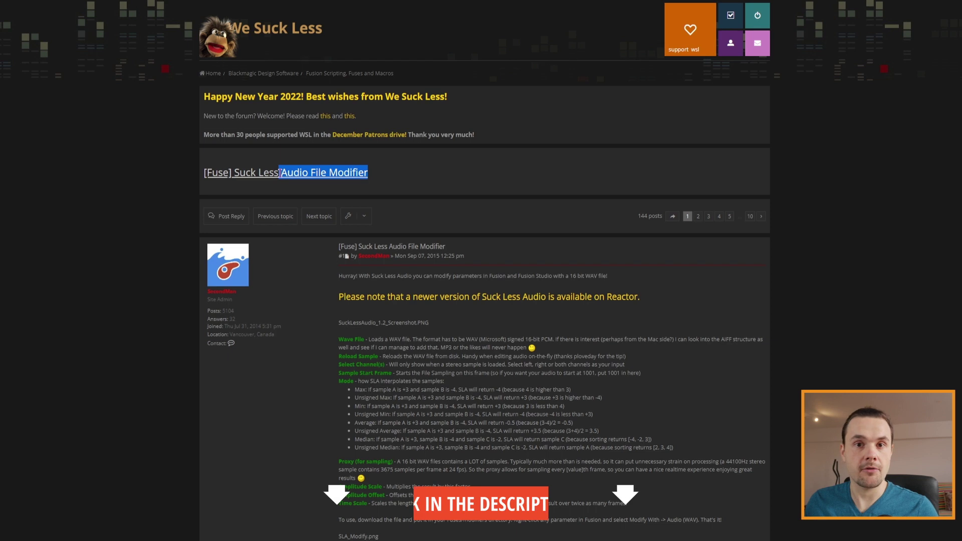
left_click_drag(369, 173, 275, 172)
left_click_drag(648, 304, 604, 297)
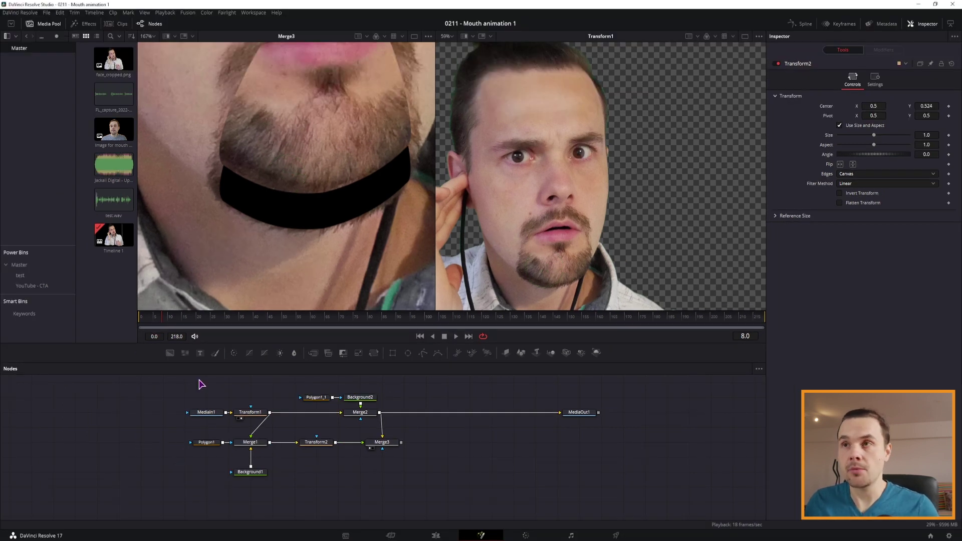
Step: Open Reactor from Workspace > Scripts to look up audio packages
left_click(253, 12)
mouse_move(259, 254)
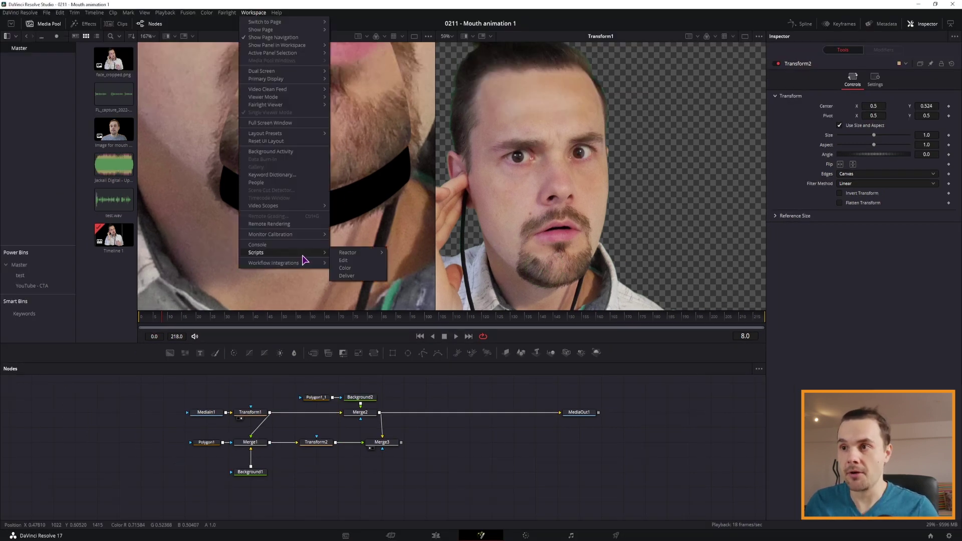
mouse_move(407, 252)
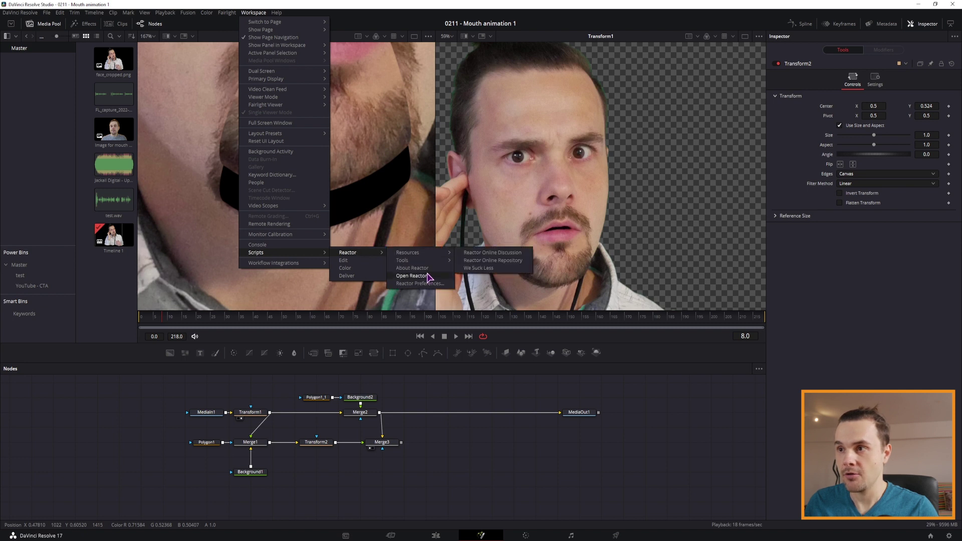
left_click(429, 279)
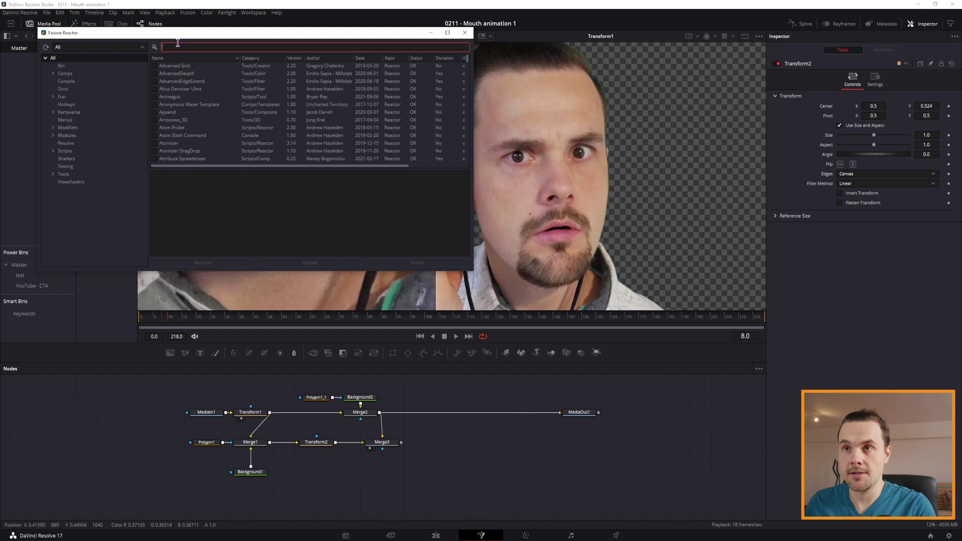
type("audio")
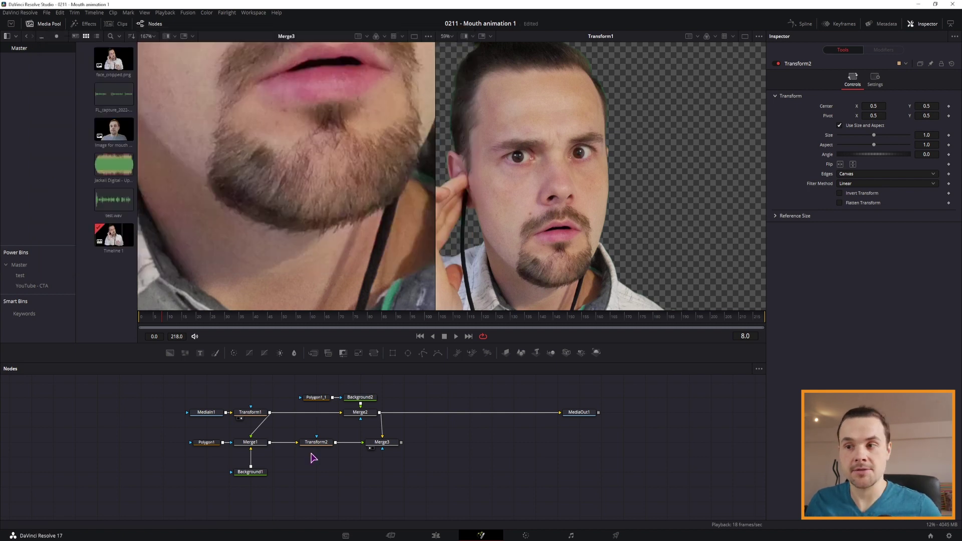
Step: Test moving Transform2's Center Y, then reset it to 0.5
left_click(317, 443)
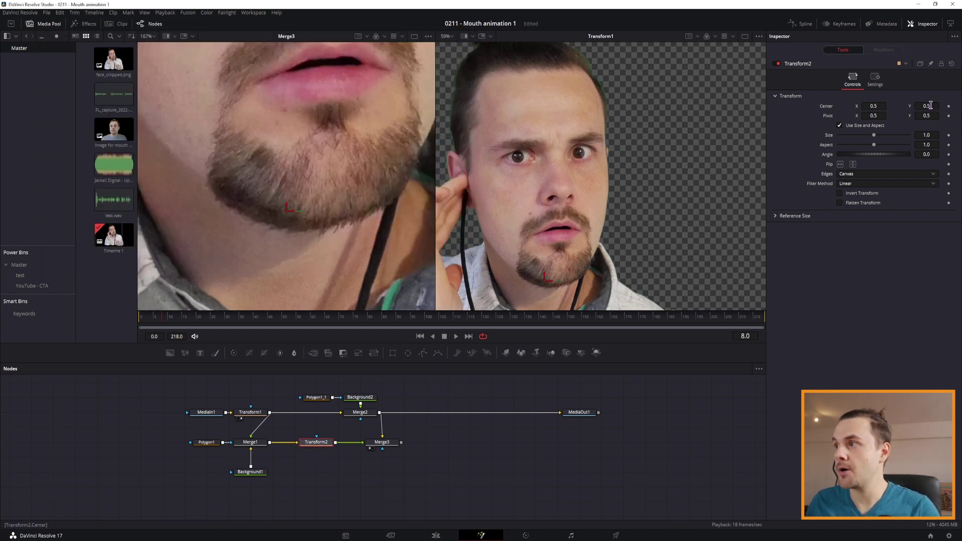
left_click_drag(930, 105, 911, 110)
double_click(827, 106)
left_click(451, 429)
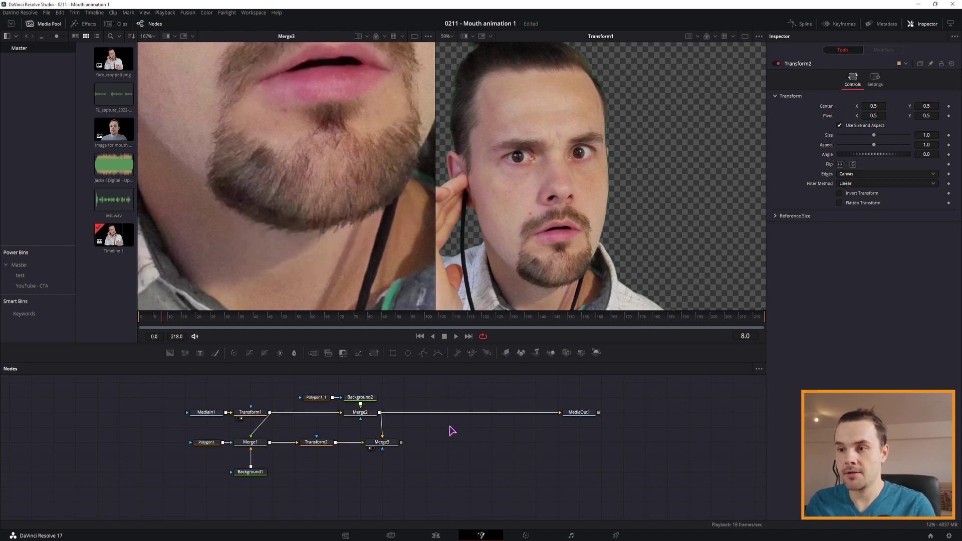
Step: Add a Custom Tool node from the Shift+Space tool search
key("shift+space")
type("trans")
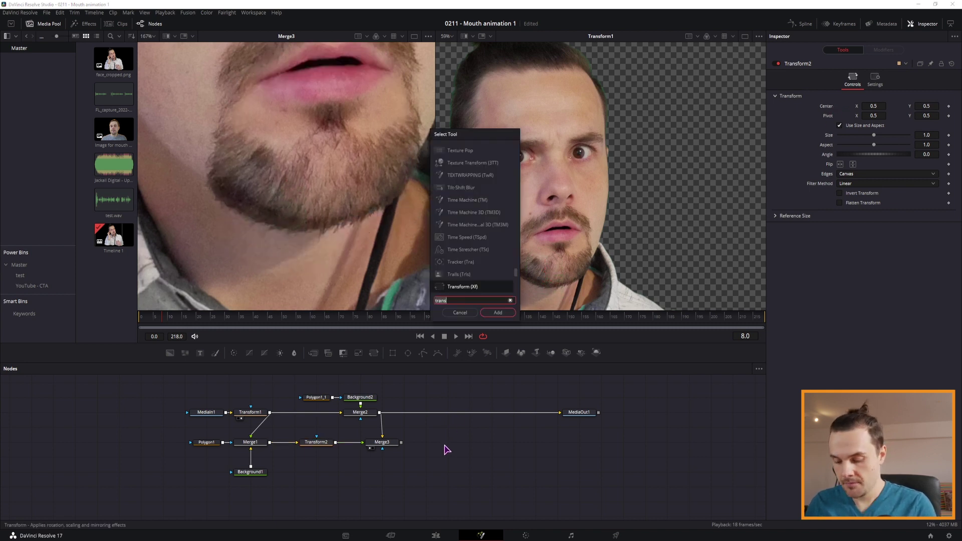
key("BackSpace")
key("BackSpace")
key("BackSpace")
type("custom")
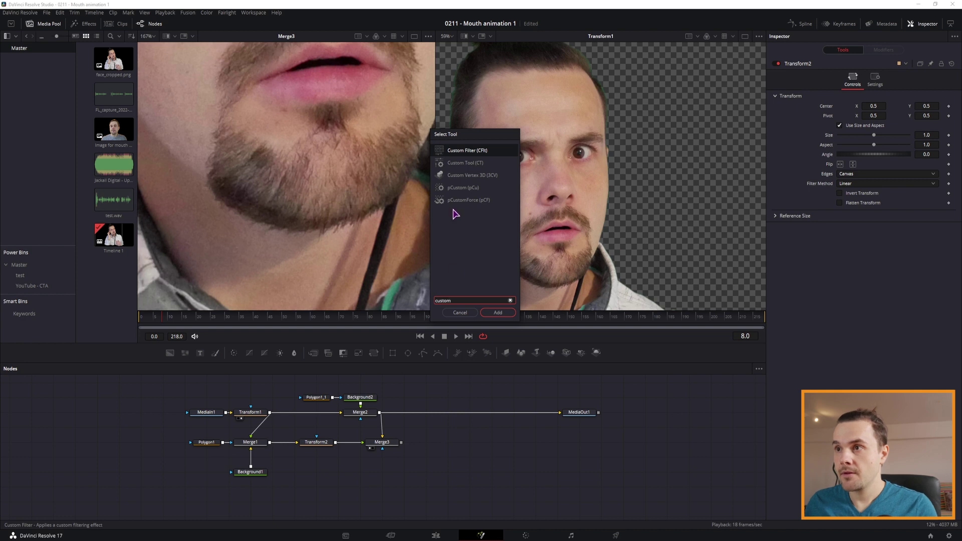
left_click(462, 166)
left_click(505, 315)
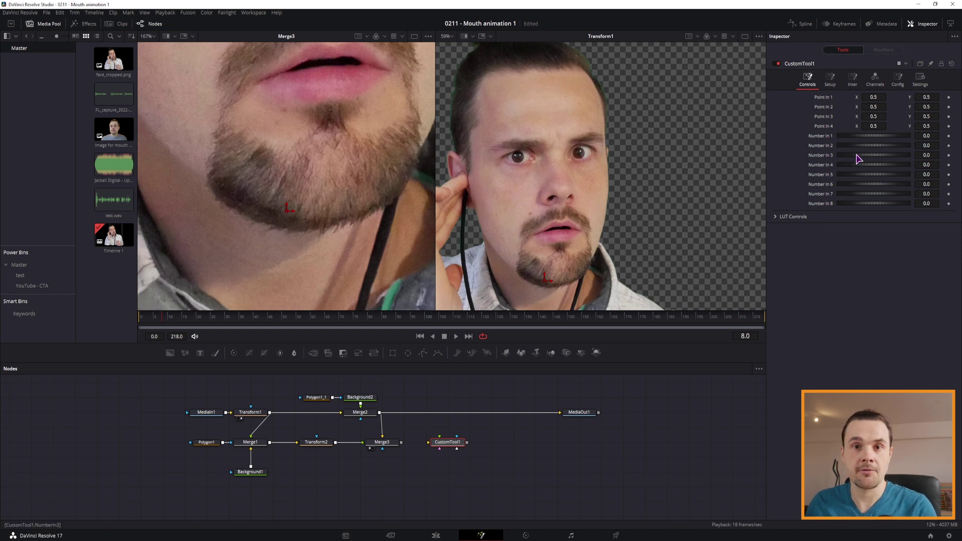
Step: Add a Text1 node, enlarge its layout size, then delete it
left_click(504, 467)
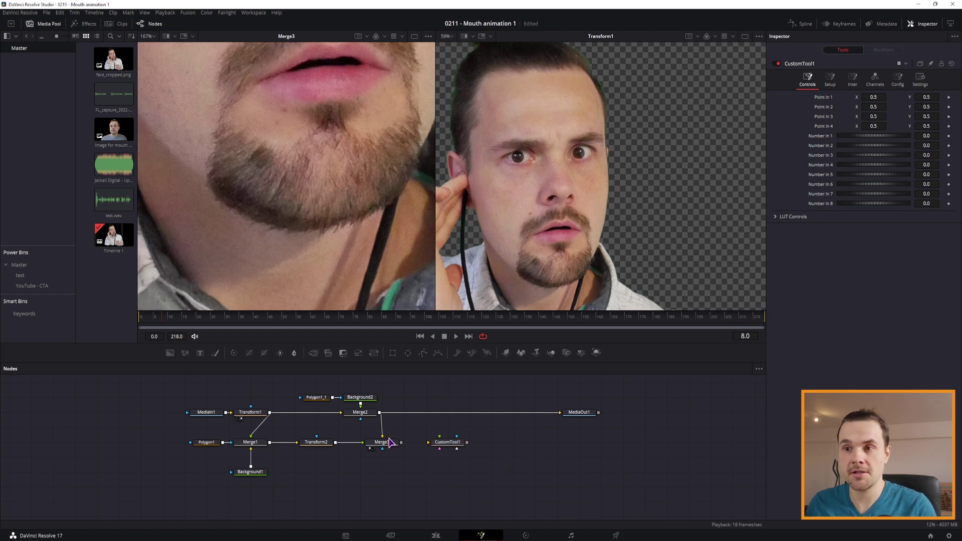
left_click(200, 353)
left_click_drag(492, 457, 535, 457)
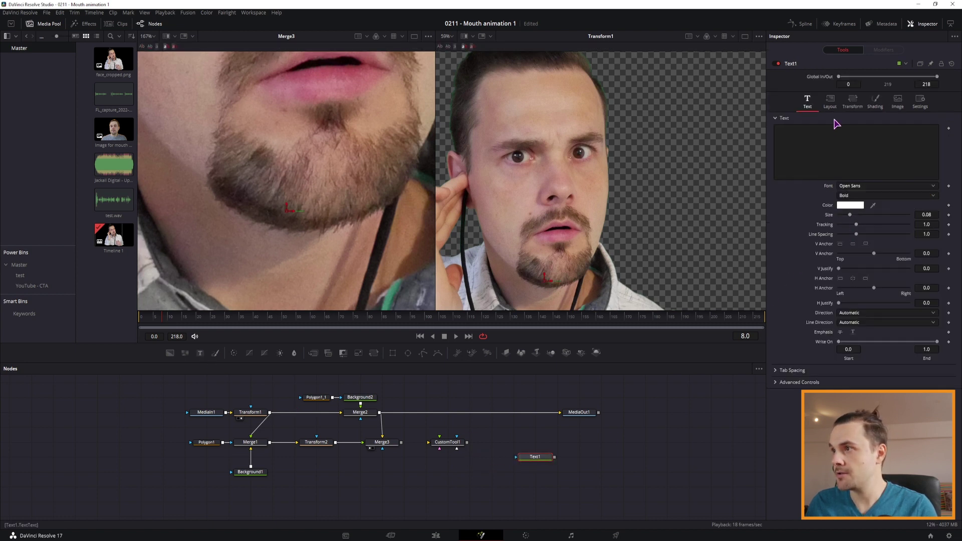
left_click(830, 102)
mouse_move(839, 157)
left_mouse_down()
mouse_move(931, 158)
mouse_move(891, 158)
left_mouse_up()
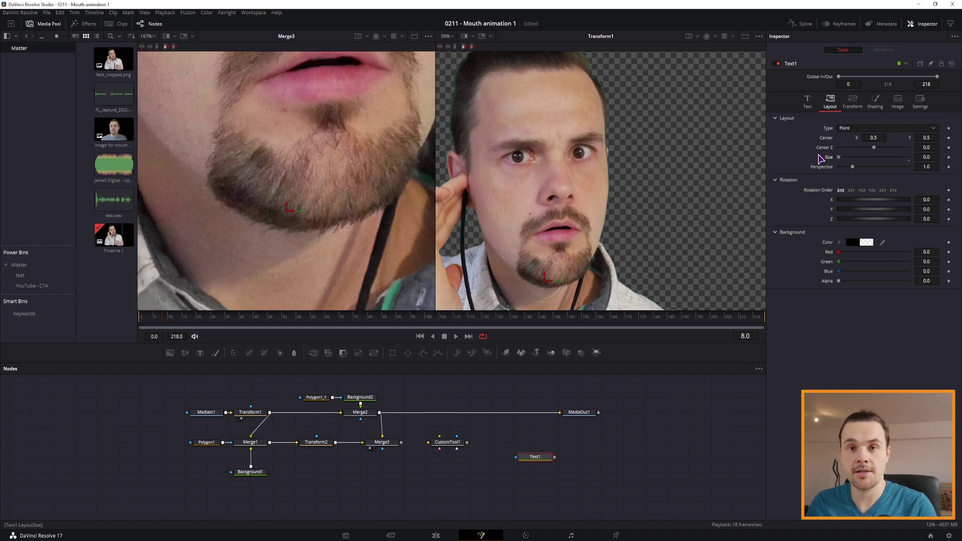
key("Delete")
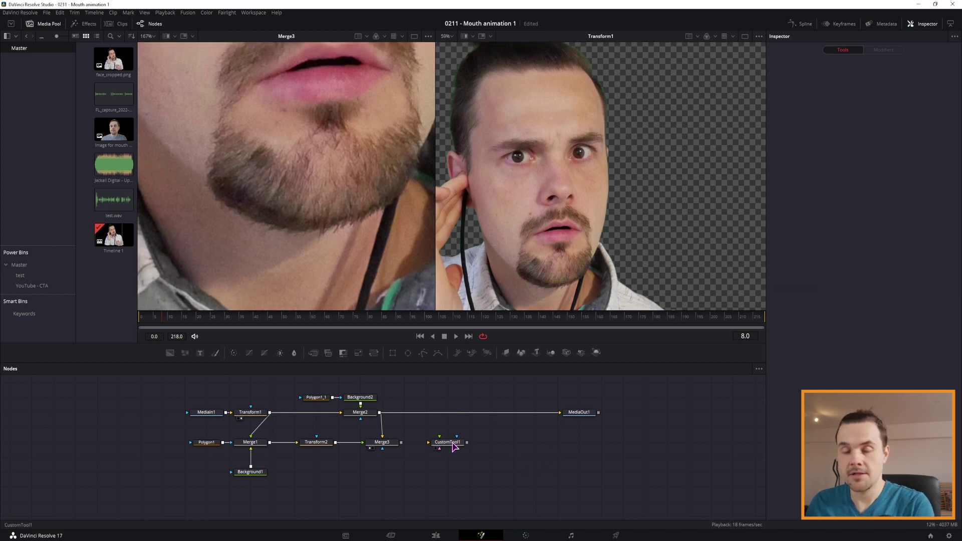
Step: Hide CustomTool1's unneeded Show Number inputs in Config, keeping Number In 1
left_click(455, 447)
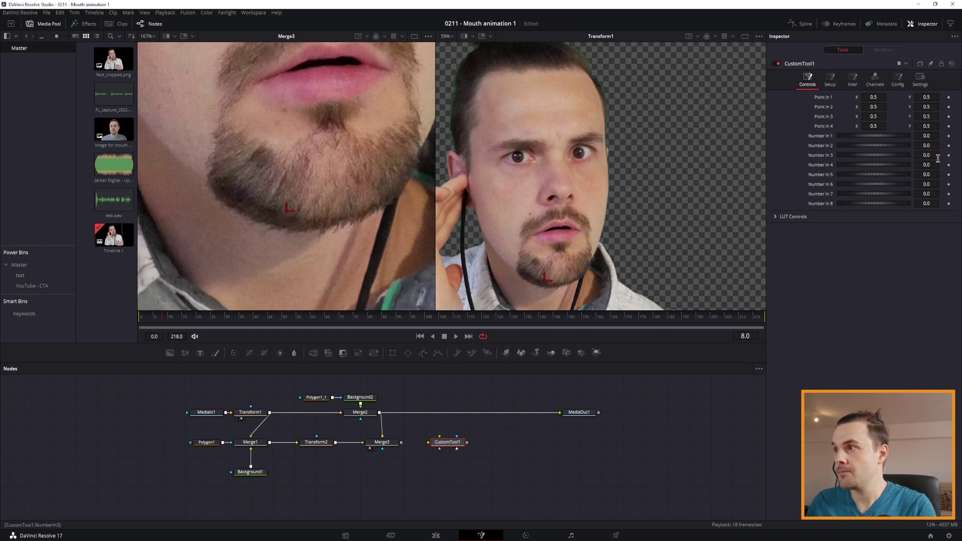
left_click(448, 443)
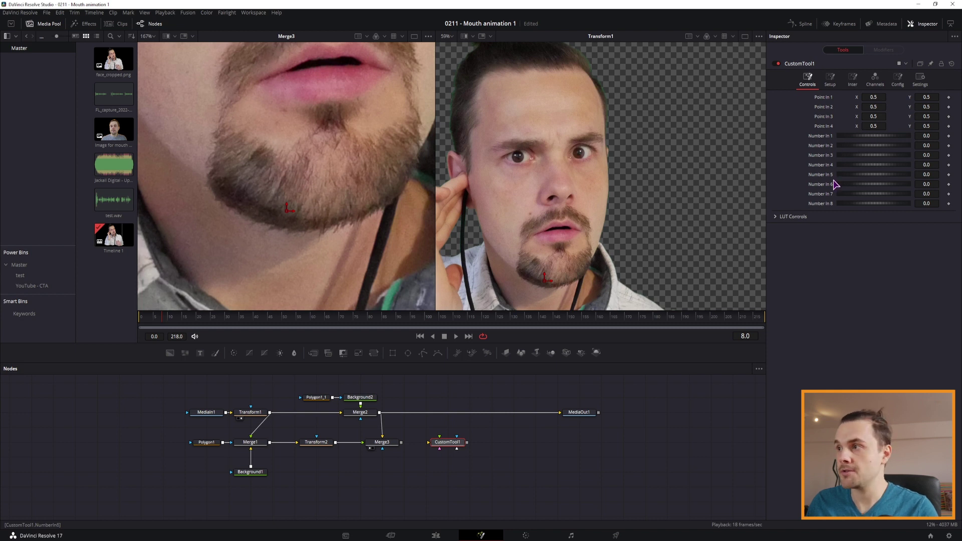
left_click(897, 79)
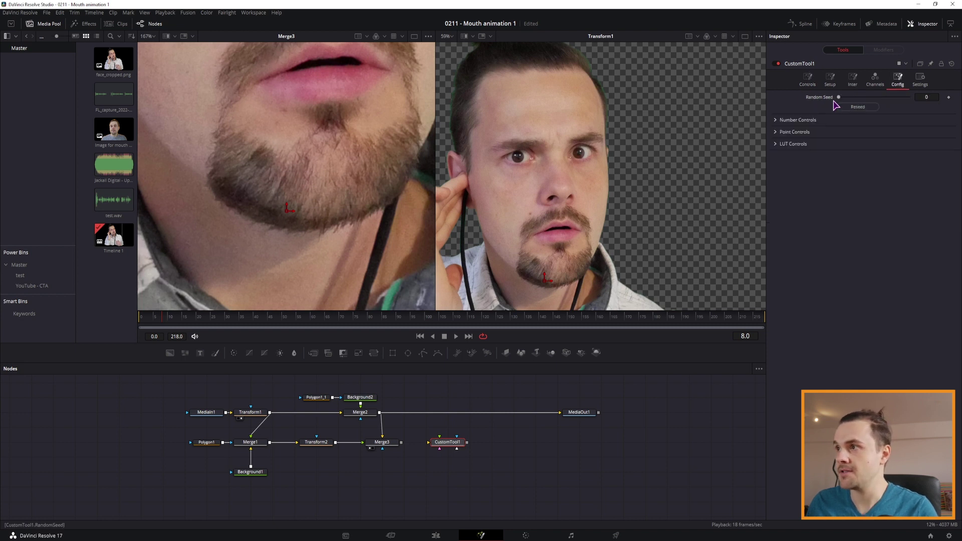
left_click(777, 121)
left_click(839, 169)
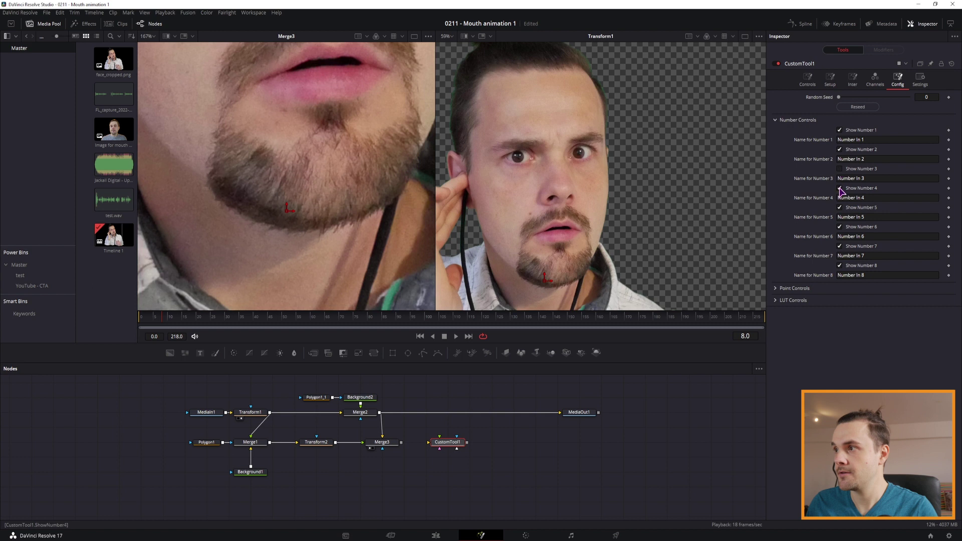
left_click(842, 227)
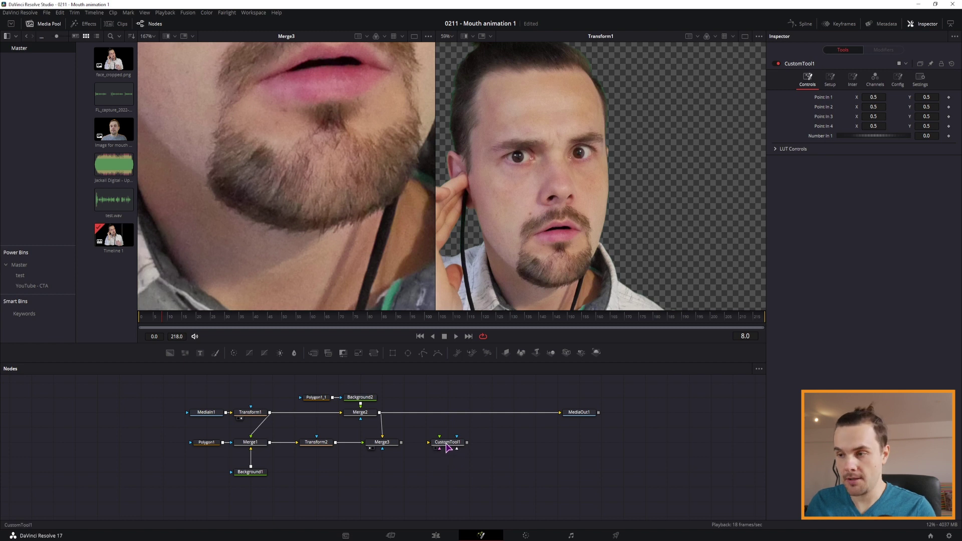
Step: Rename CustomTool1 to AudioAnim
left_click(447, 447)
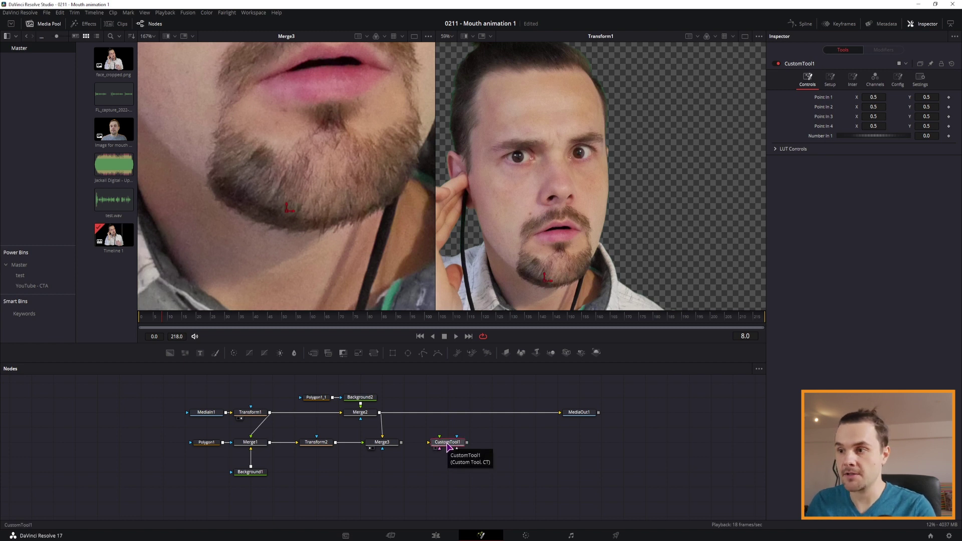
key("F2")
type("AudioAnim")
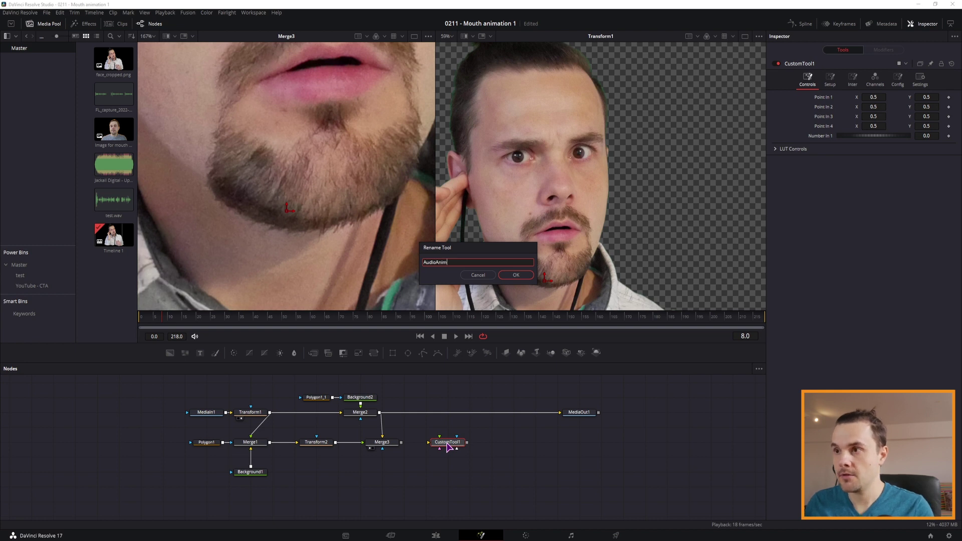
left_click(509, 276)
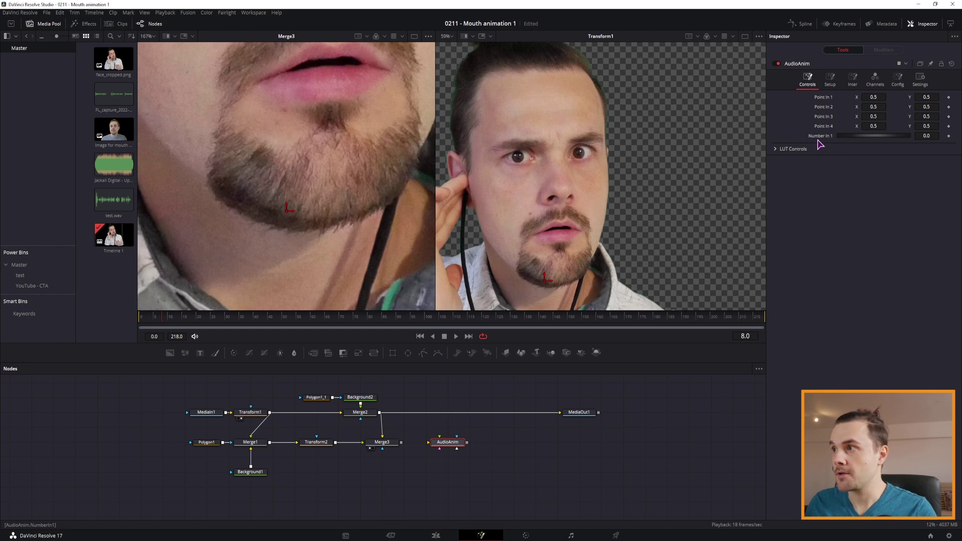
Step: Drive AudioAnim's Number In 1 with an Audio (WAV) modifier and check its parameters
right_click(822, 138)
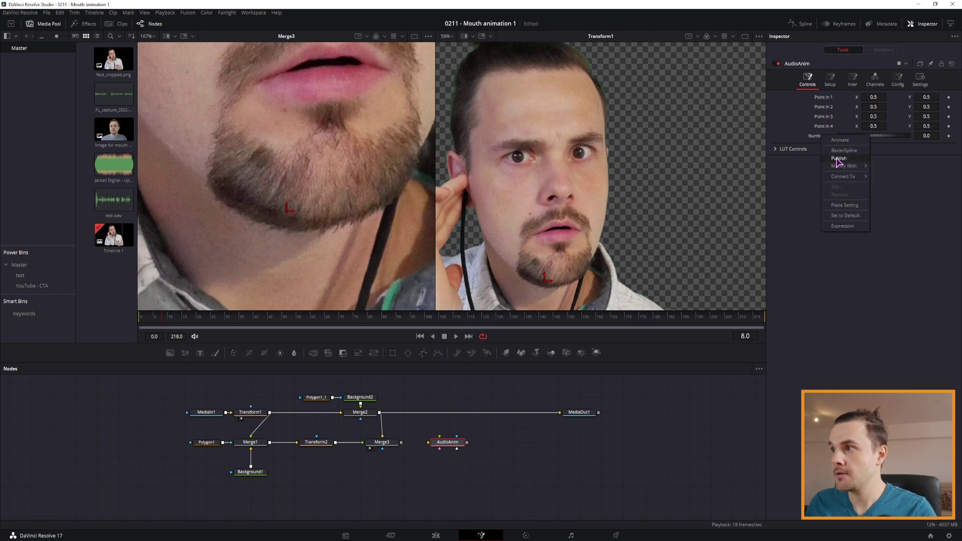
mouse_move(846, 166)
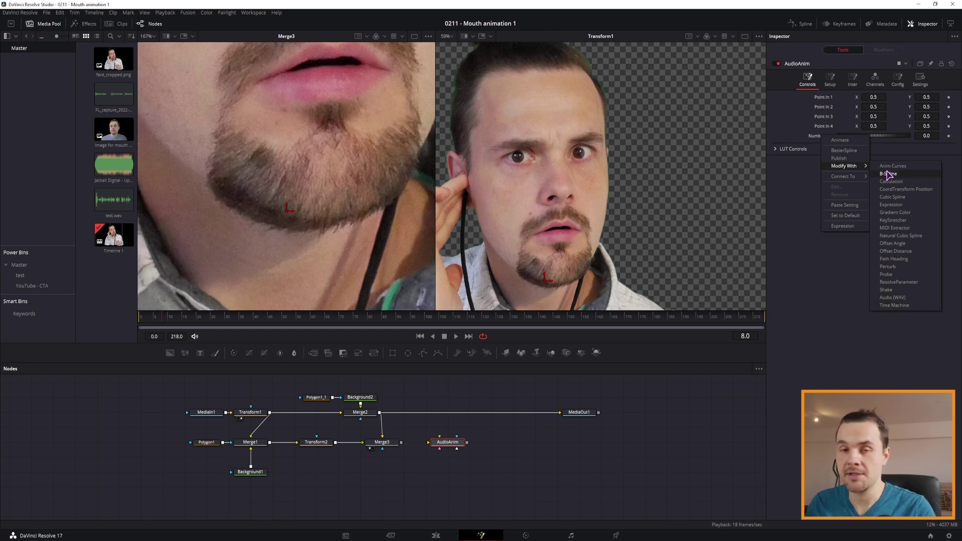
left_click(893, 298)
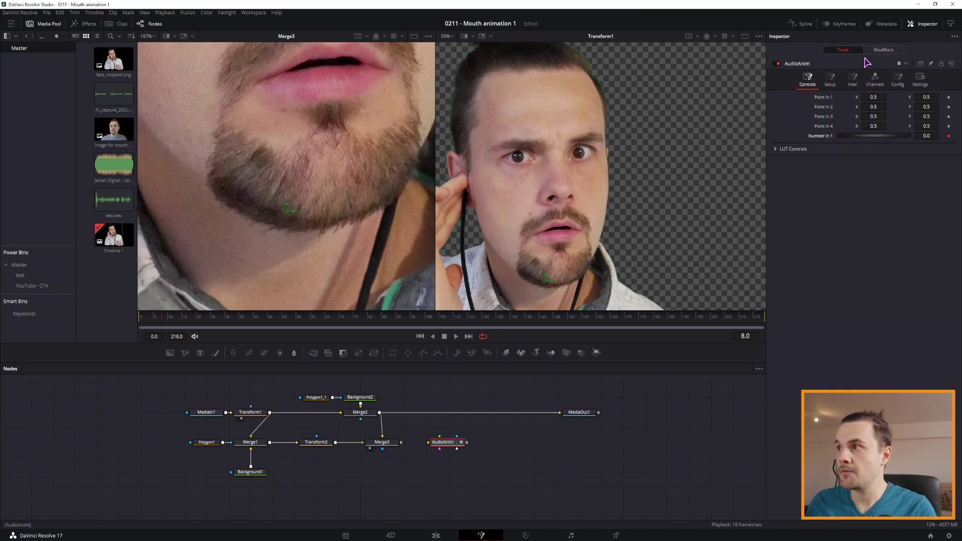
left_click(885, 50)
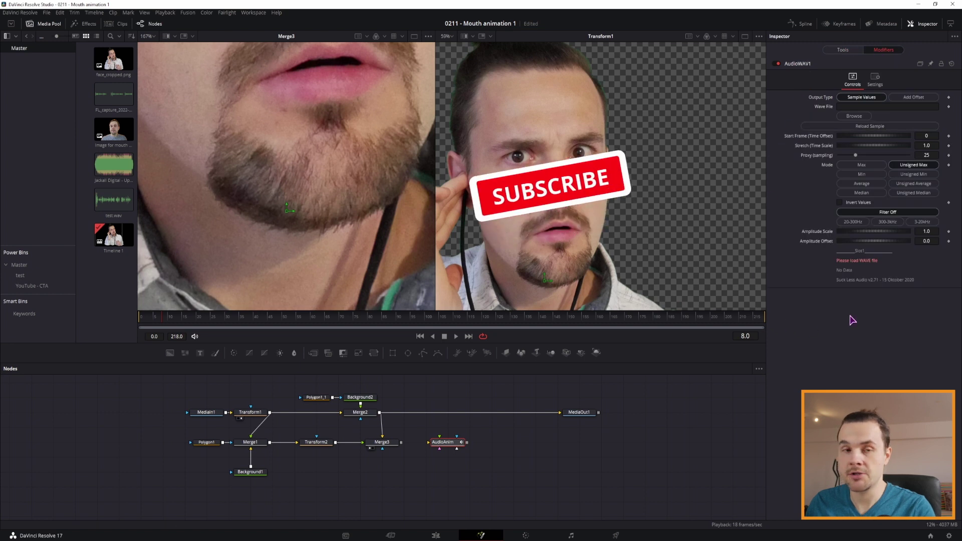
left_click(845, 51)
left_click(319, 445)
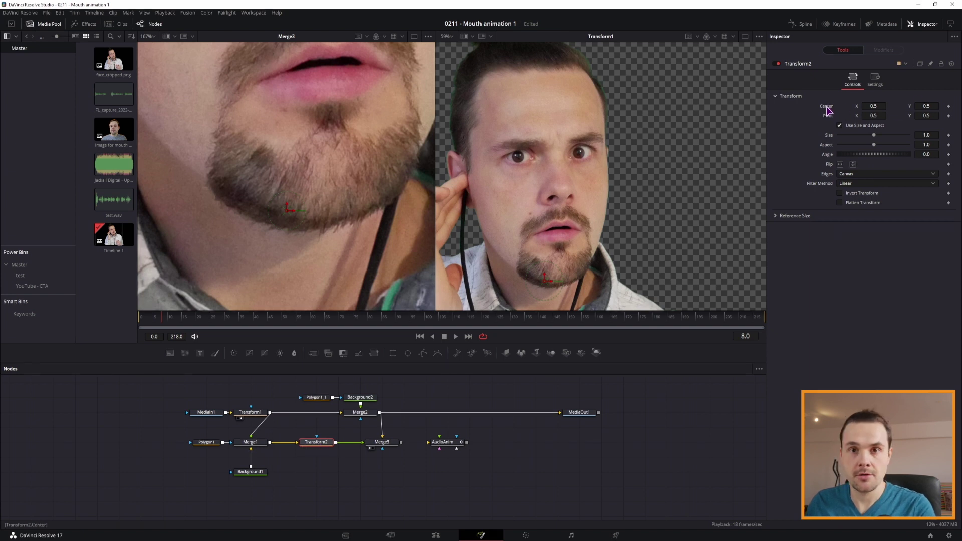
Step: Give Transform2's Center the expression Point(0.5, AudioAnim.NumberIn1)
right_click(827, 110)
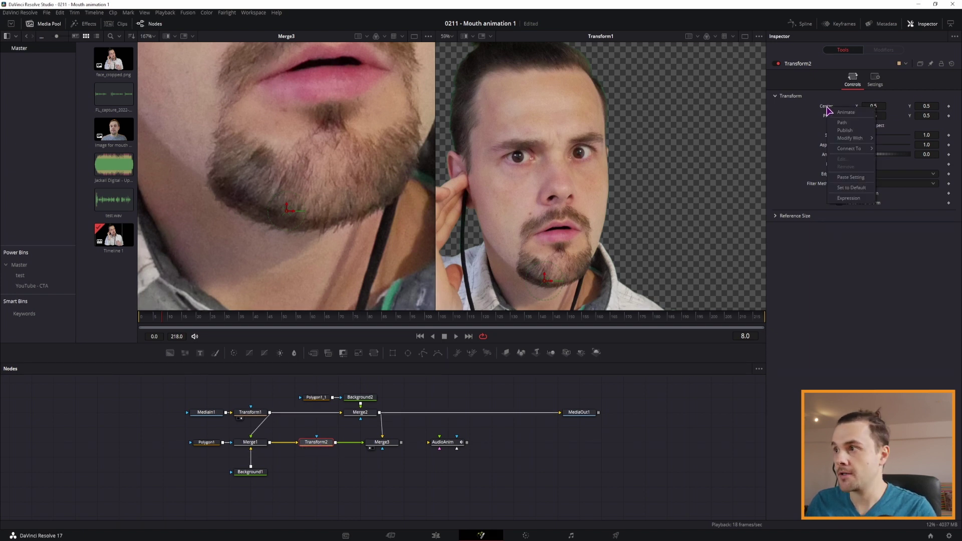
left_click(850, 199)
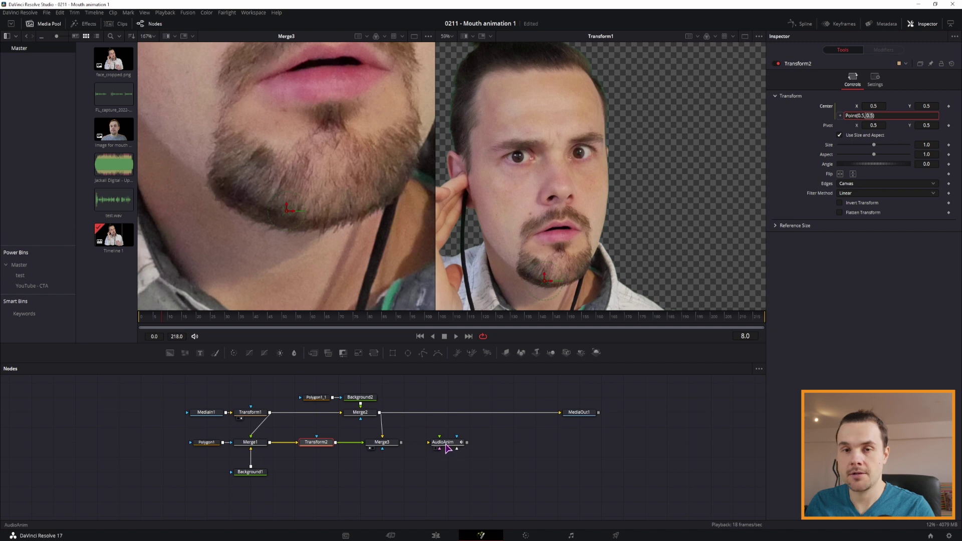
key("BackSpace")
key("BackSpace")
key("BackSpace")
type("AudioAnim")
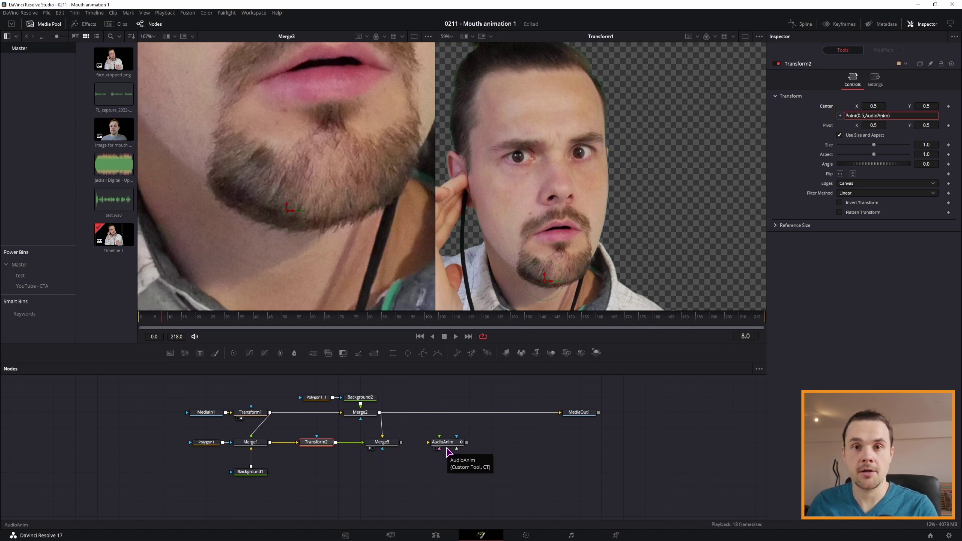
type(".Numb")
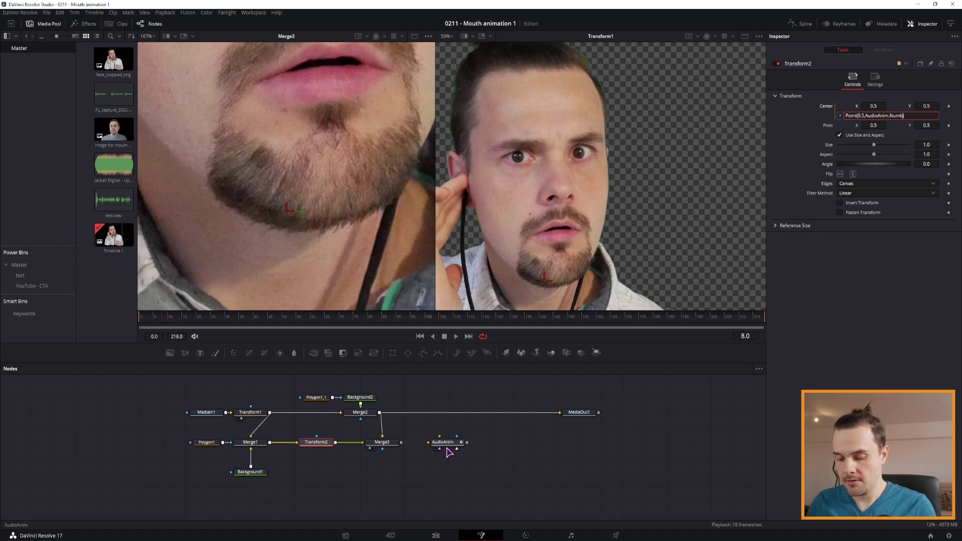
type("n1")
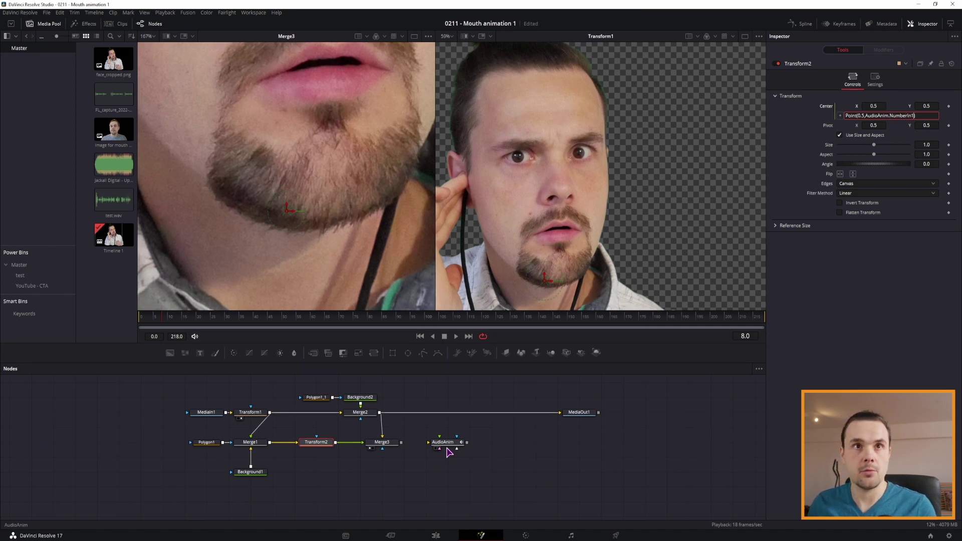
left_click(447, 449)
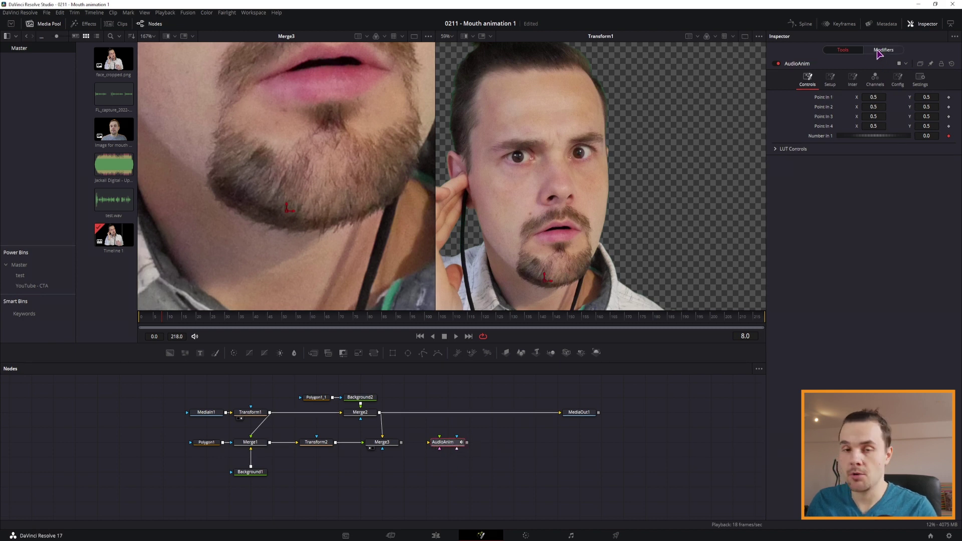
Step: Save the project and expand the AudioWAV1 modifier in the Inspector's Modifiers tab
key("ctrl+s")
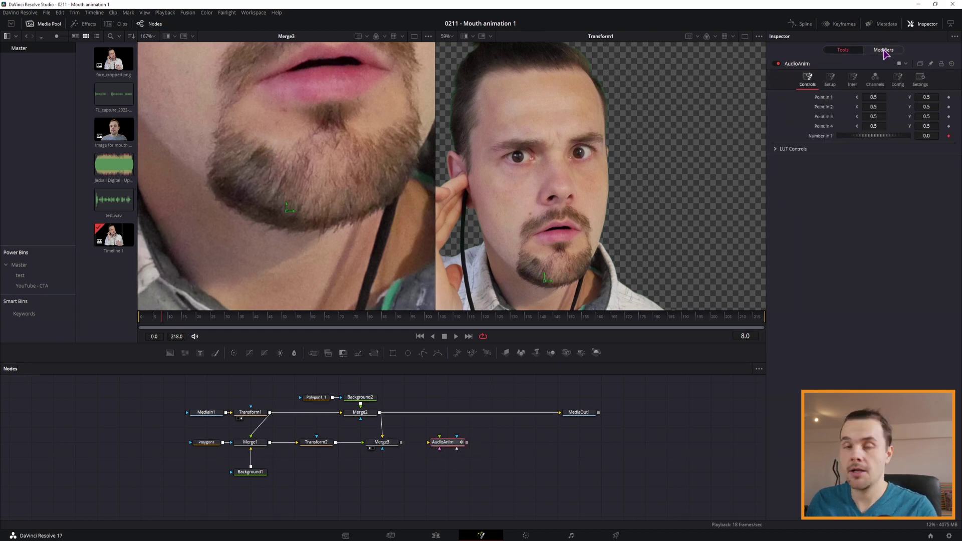
left_click(885, 50)
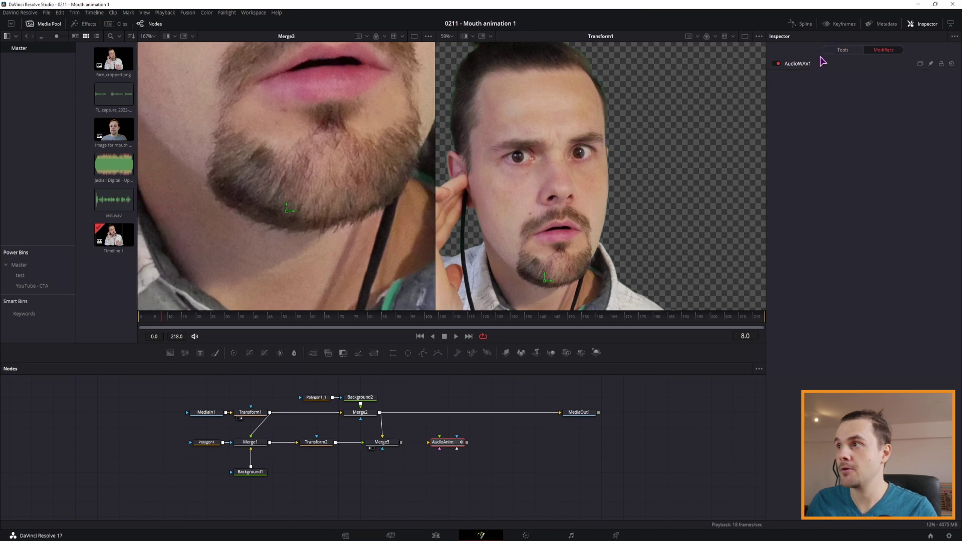
left_click(804, 66)
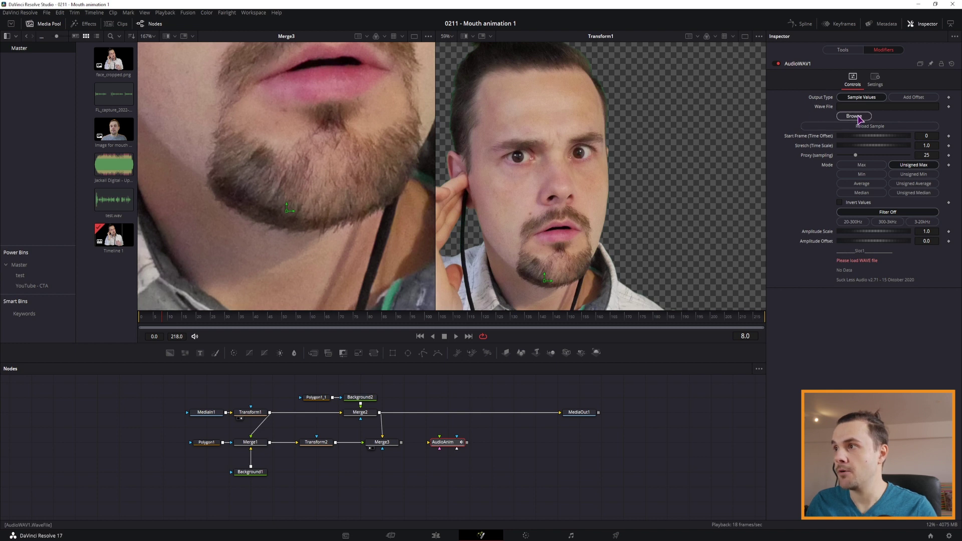
Step: Load test.wav from Work (S:) > Video projects > 0211 - Mouth Animation, then rewind
left_click(853, 117)
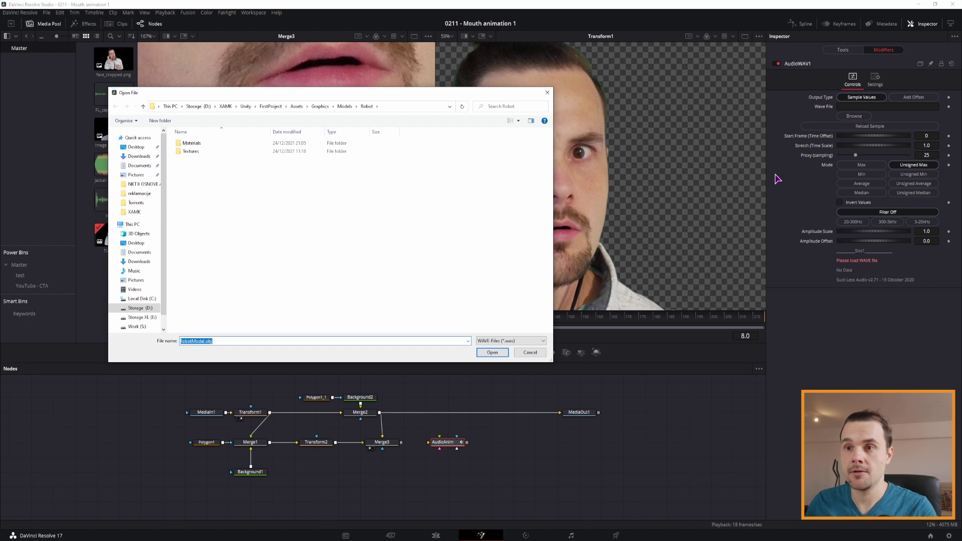
left_click(136, 327)
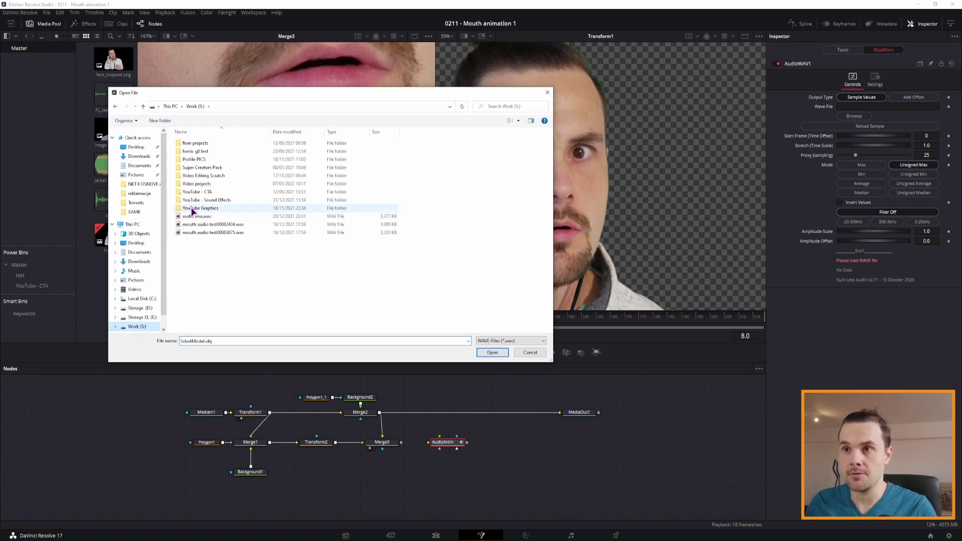
double_click(216, 185)
double_click(217, 255)
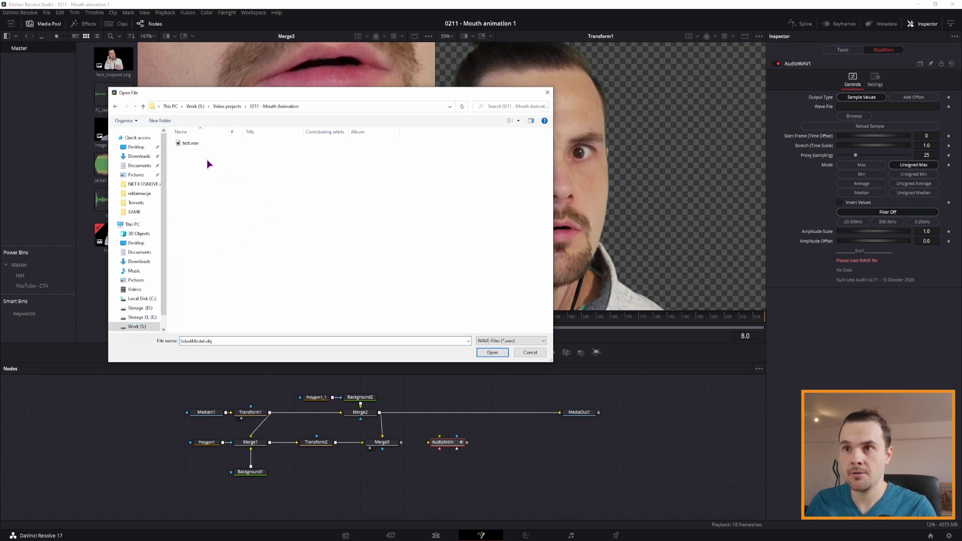
left_click(191, 146)
left_click(493, 353)
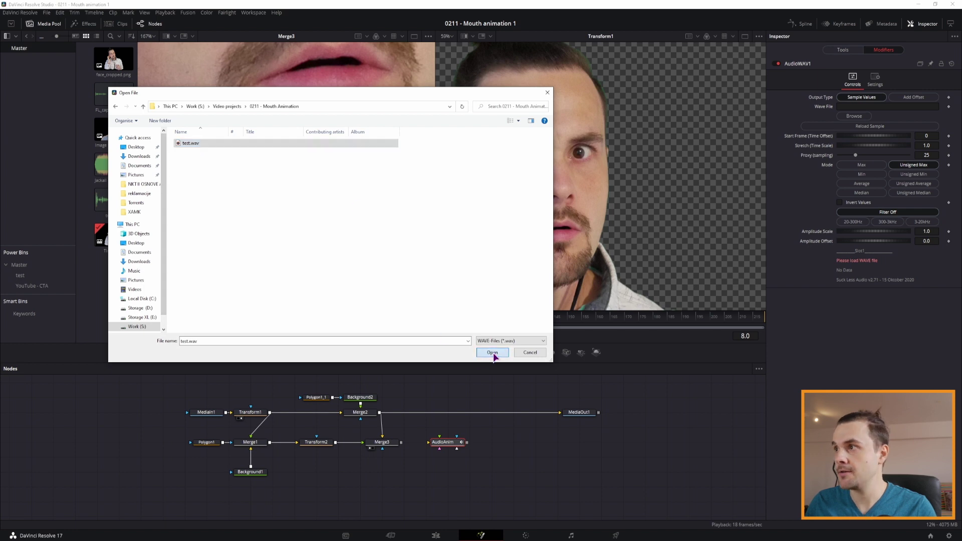
left_click(137, 319)
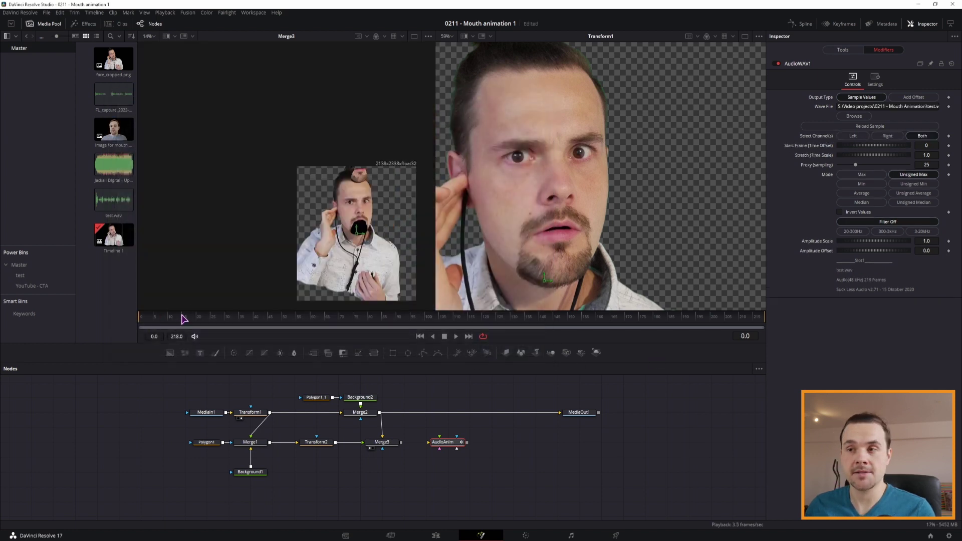
Step: Filter AudioWAV1 to the 300-3kHz band and scrub frames 6-45 to check the jaw
key("space")
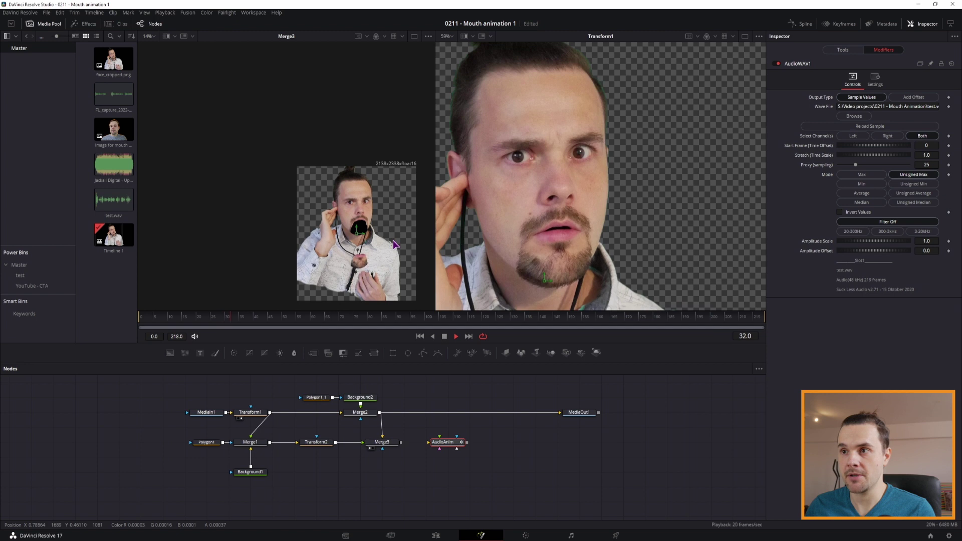
key("space")
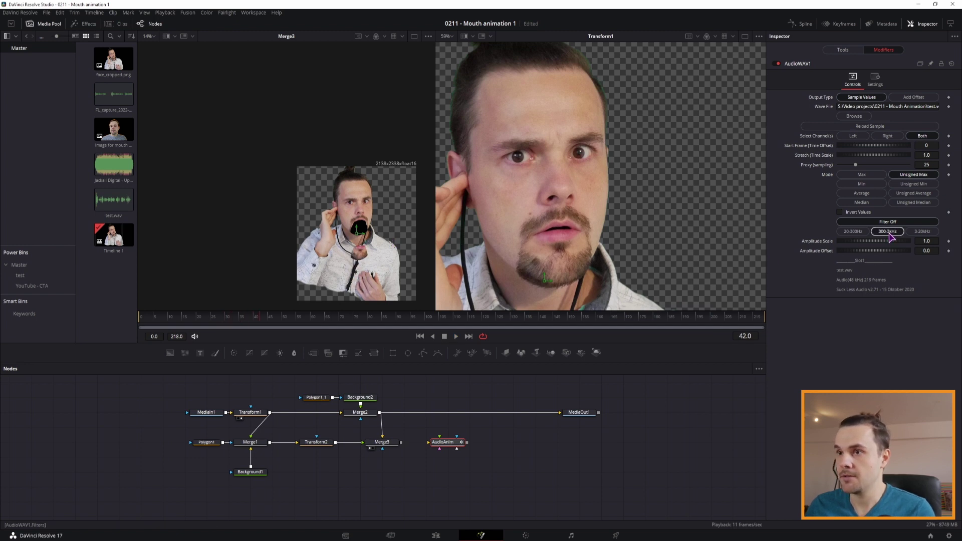
left_click(890, 233)
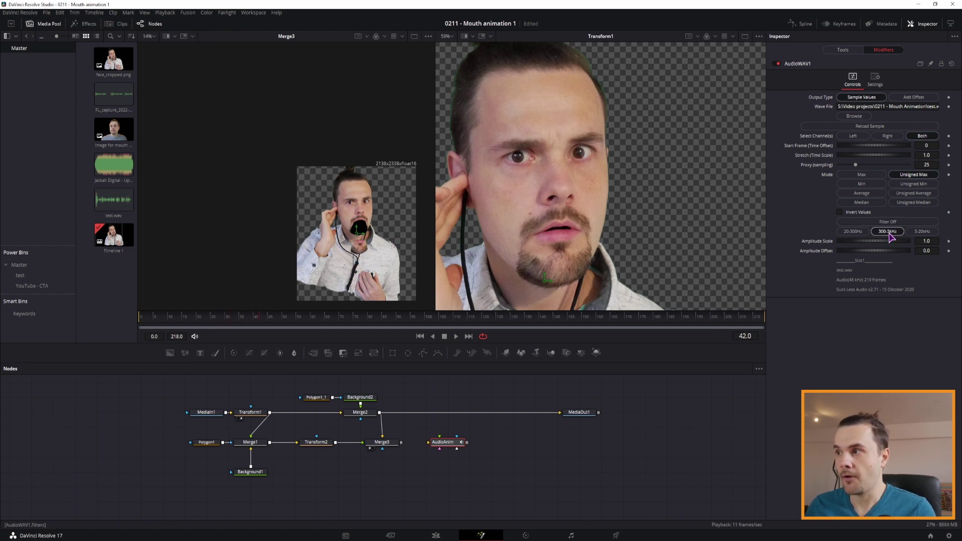
left_click(200, 318)
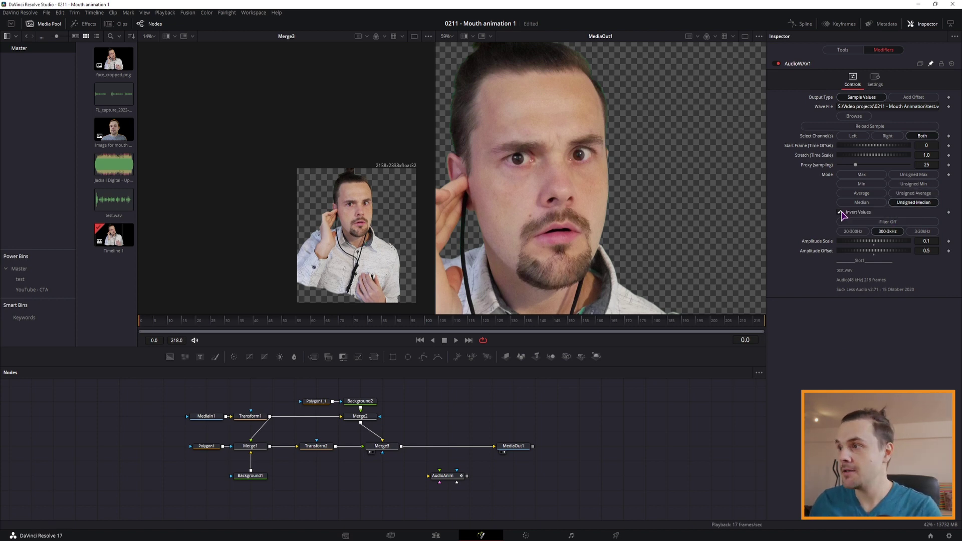
left_click(159, 324)
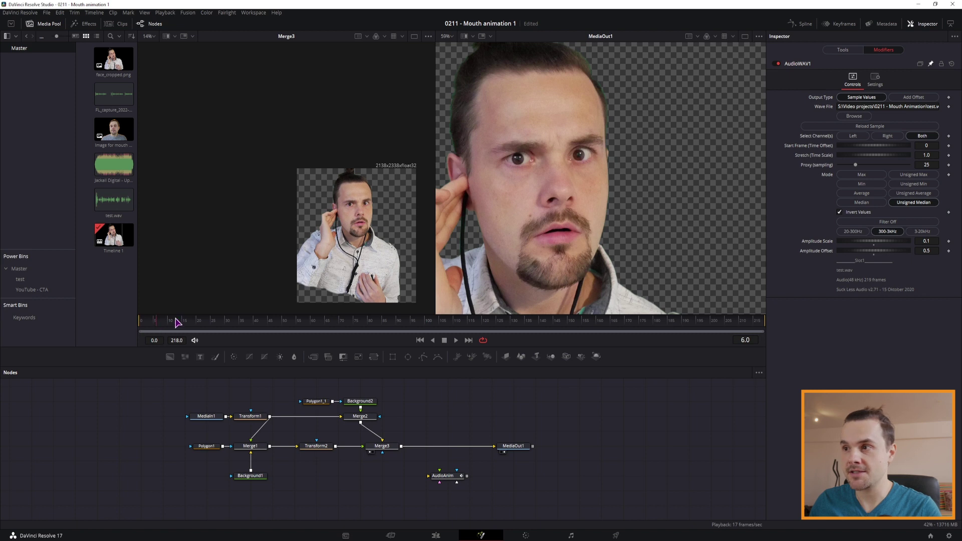
left_click_drag(177, 323, 294, 322)
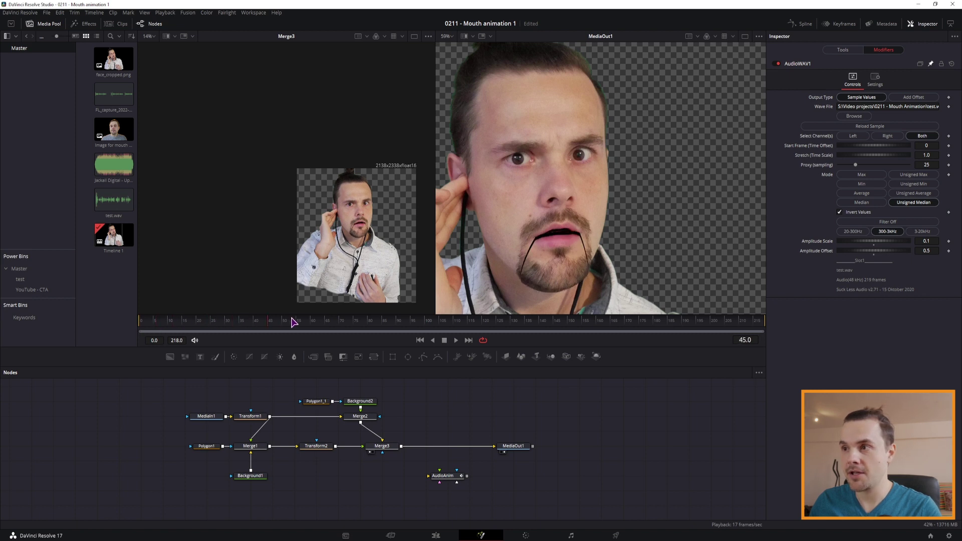
Step: Toggle AudioWAV1's Invert Values and rewind to frame 0
left_click(841, 213)
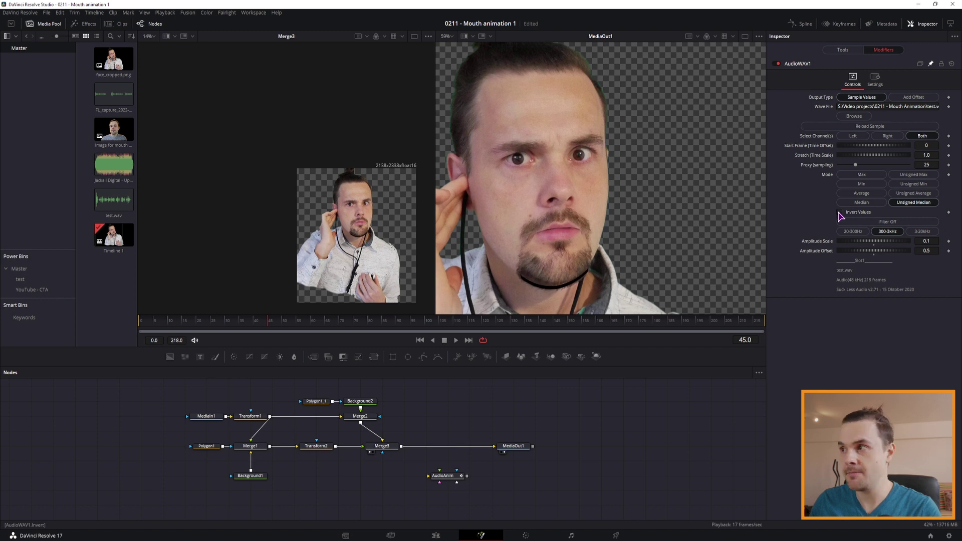
left_click(841, 215)
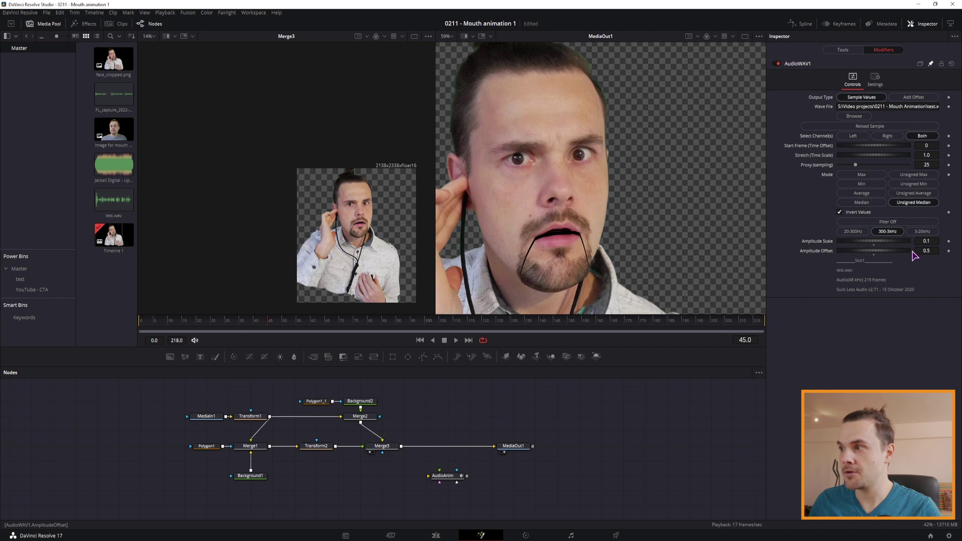
left_click(137, 322)
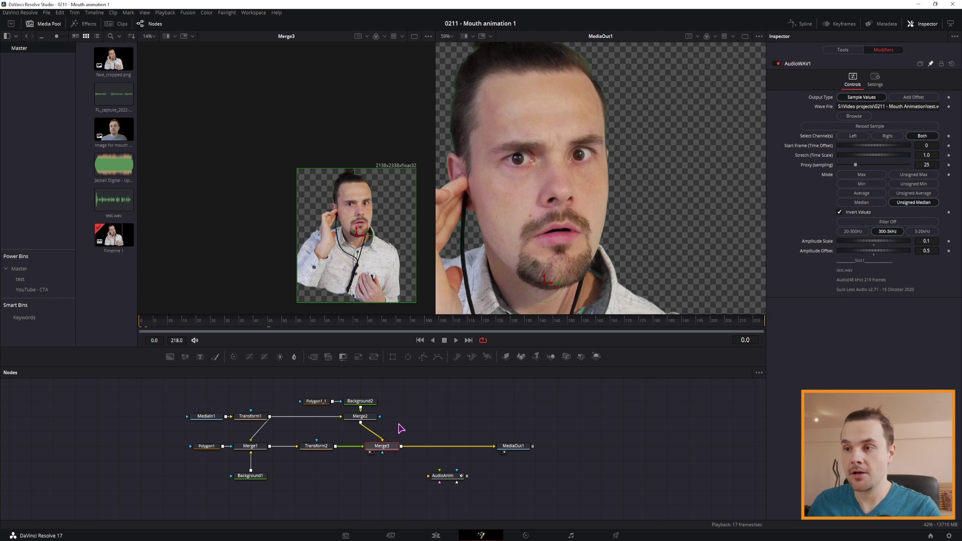
Step: Nudge Merge3's Center Y to about 0.50 and view the MediaOut1 output frame
left_click(844, 51)
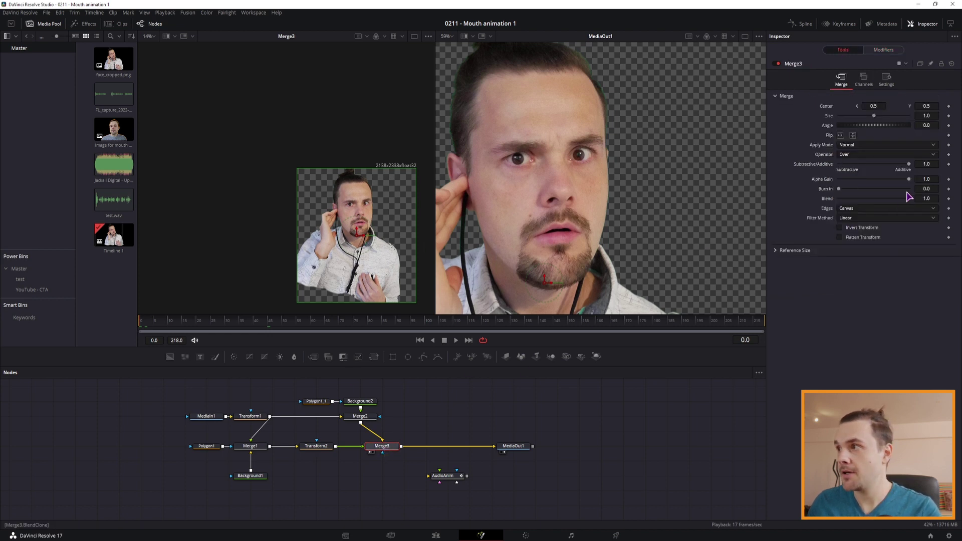
left_click_drag(929, 107, 927, 106)
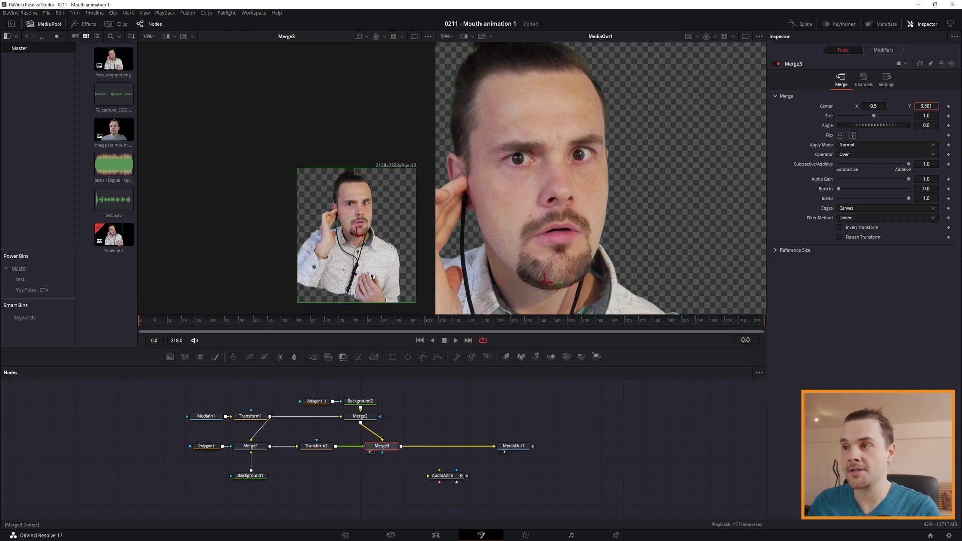
left_click(560, 256)
scroll(561, 255, "down", 3)
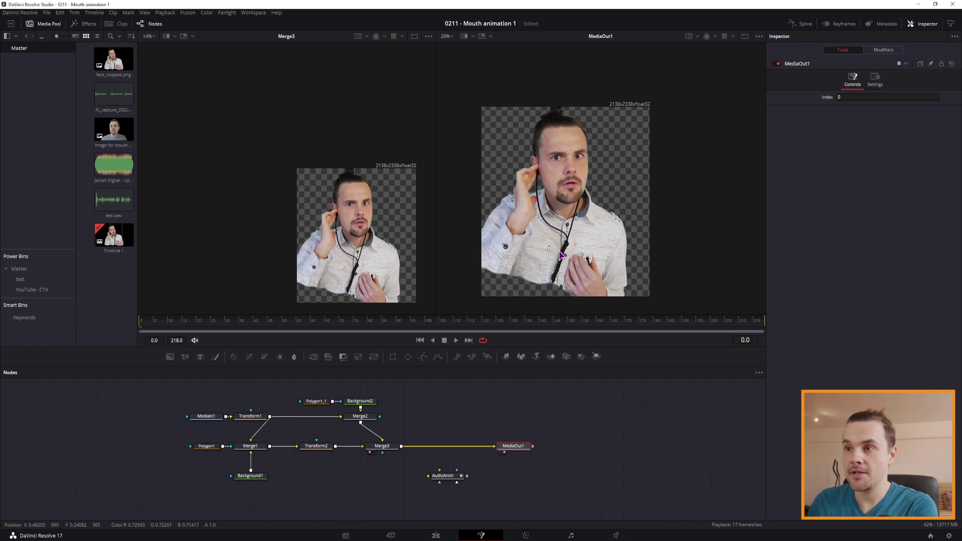
Step: Duplicate Transform1 and insert the copy between Merge3 and MediaOut1
left_click(251, 415)
key("ctrl+c")
left_click(451, 420)
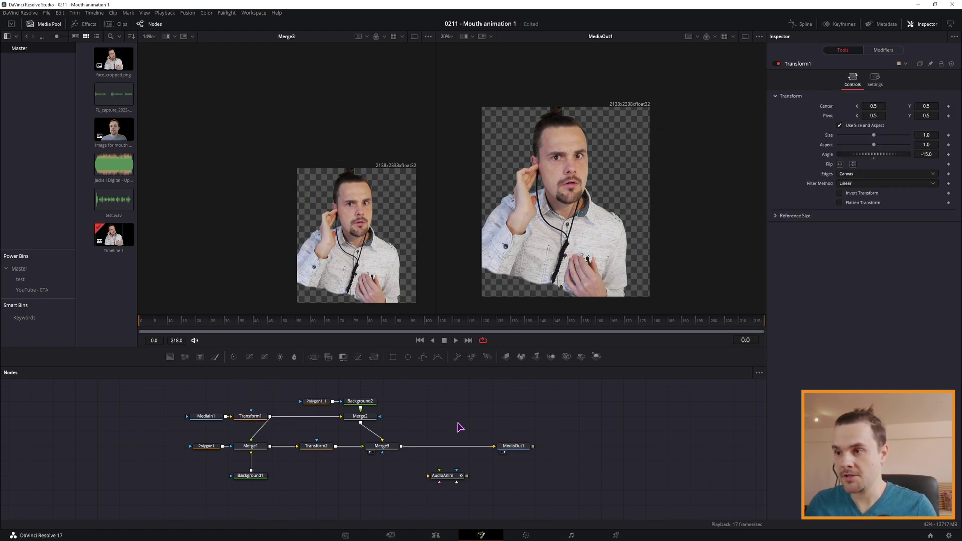
key("ctrl+v")
left_click_drag(447, 416, 449, 449)
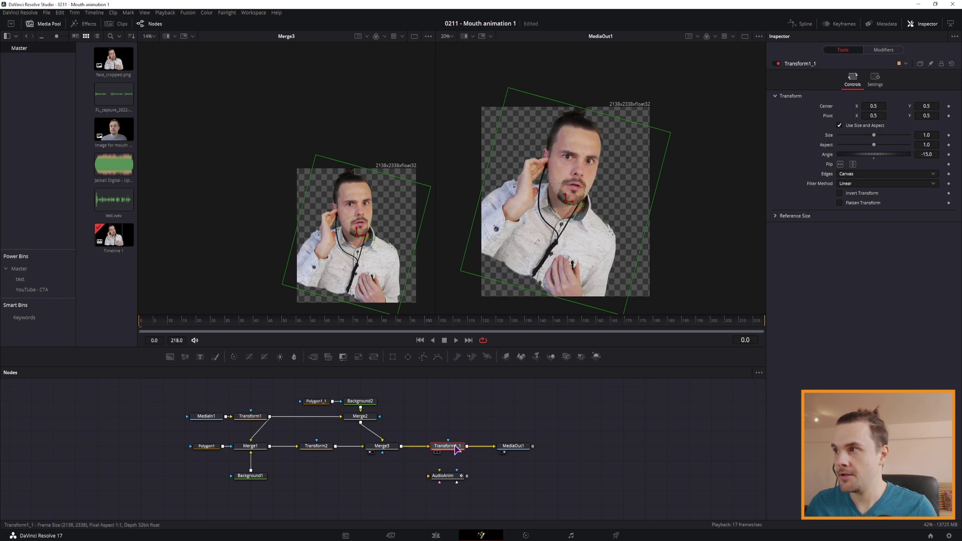
type("15.0")
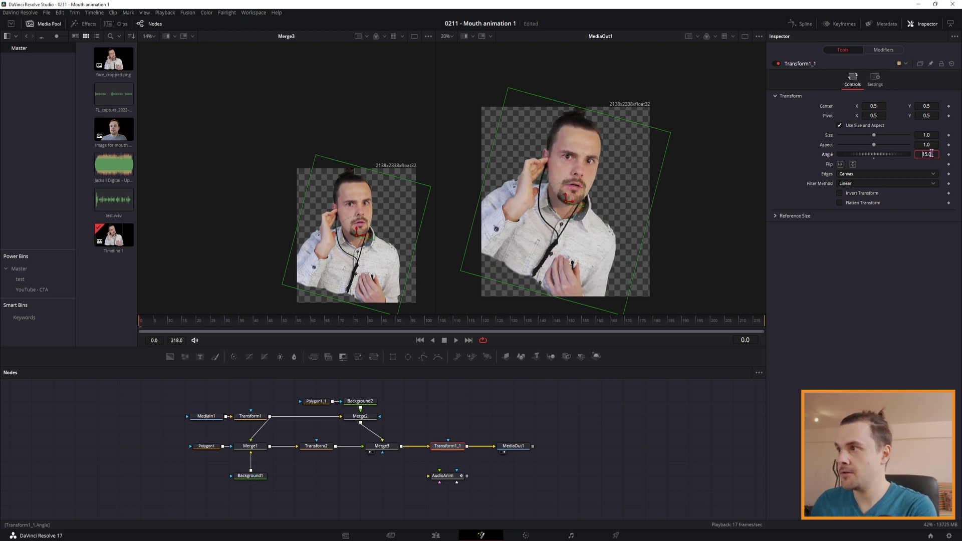
Step: Tilt the portrait 15° with the copied transform and view the original MediaIn1 image
key("Return")
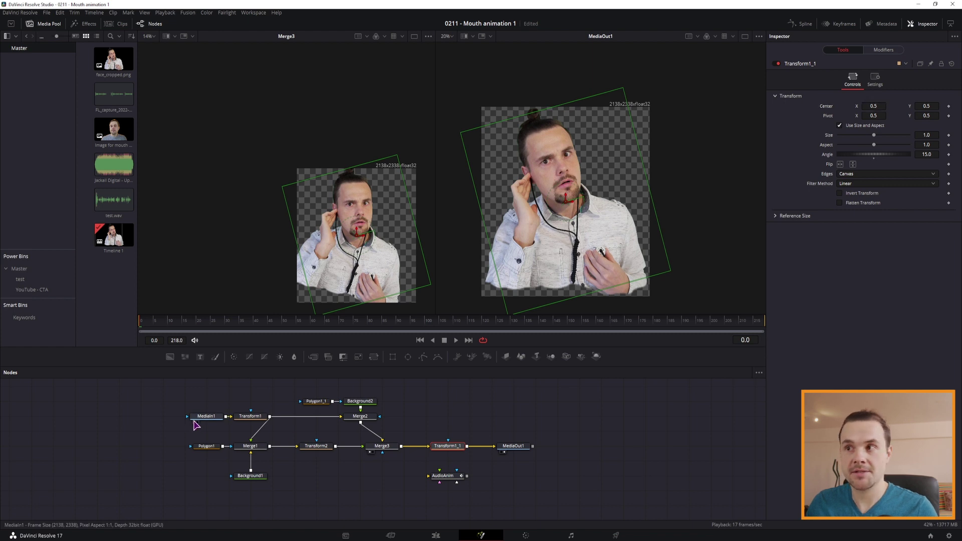
left_click(194, 423)
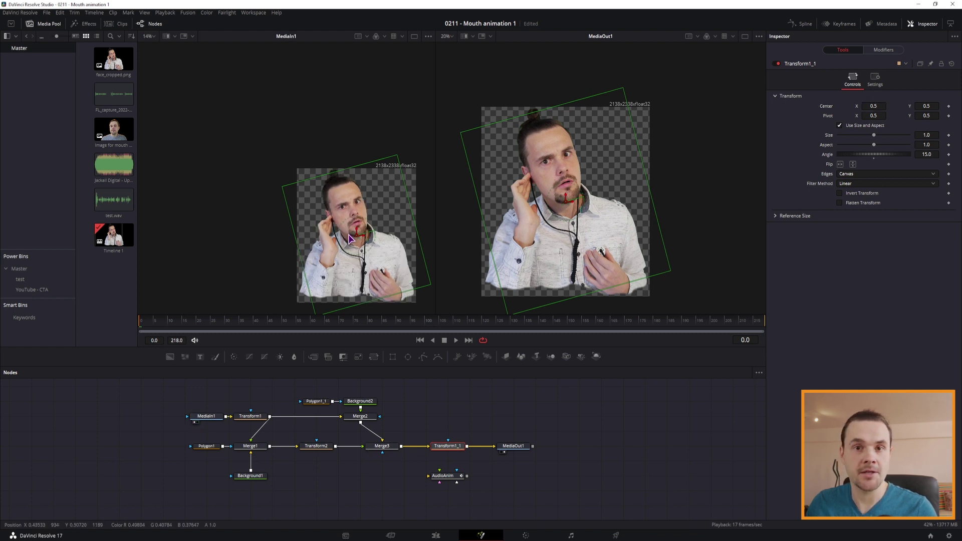
left_click(430, 255)
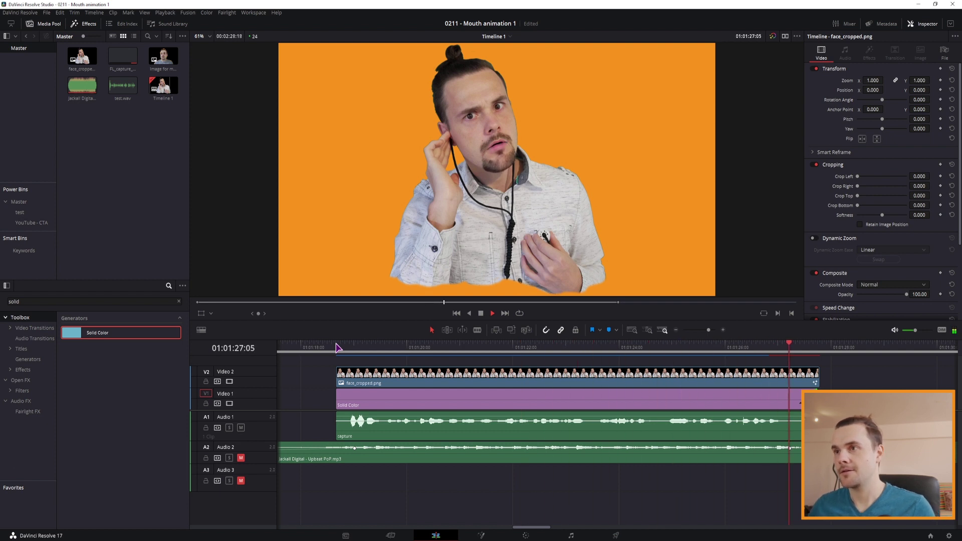
Step: Recolour the Solid Color clip bright green, then open face_cropped.png on the Fusion page
left_click(347, 383)
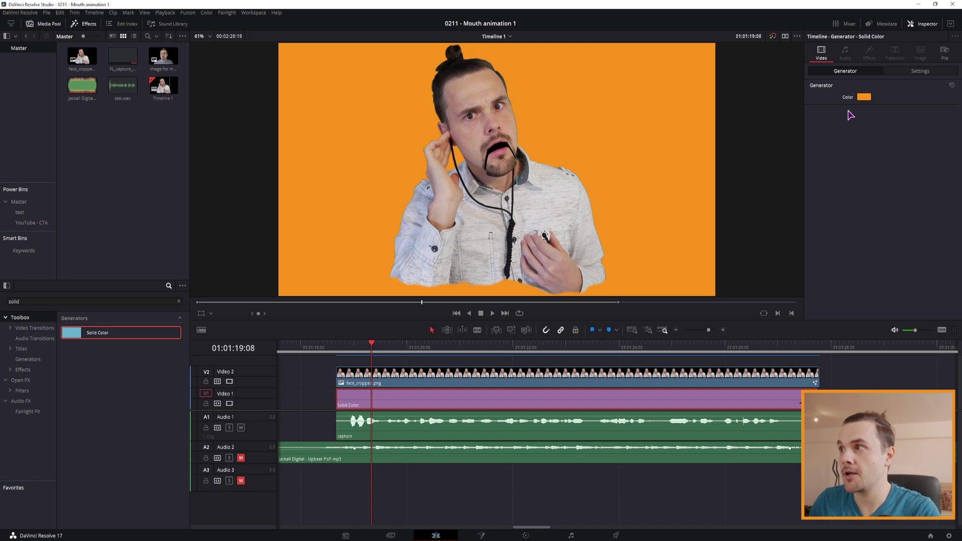
left_click(864, 97)
left_click(518, 210)
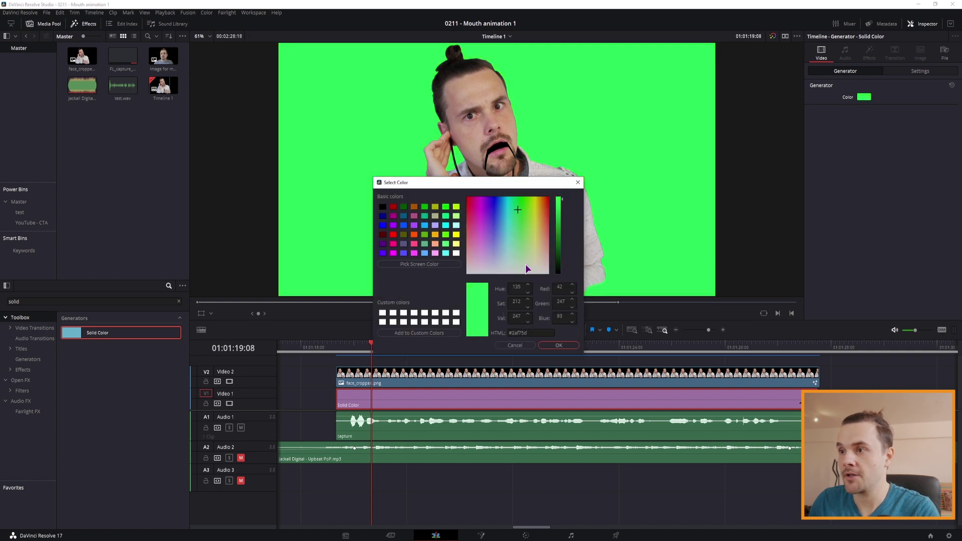
left_click(555, 347)
left_click(391, 377)
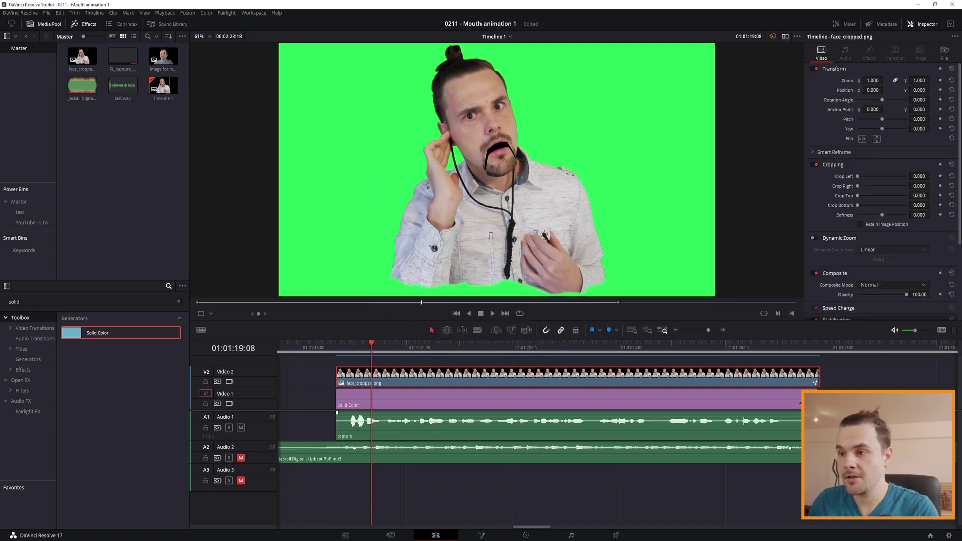
left_click(482, 536)
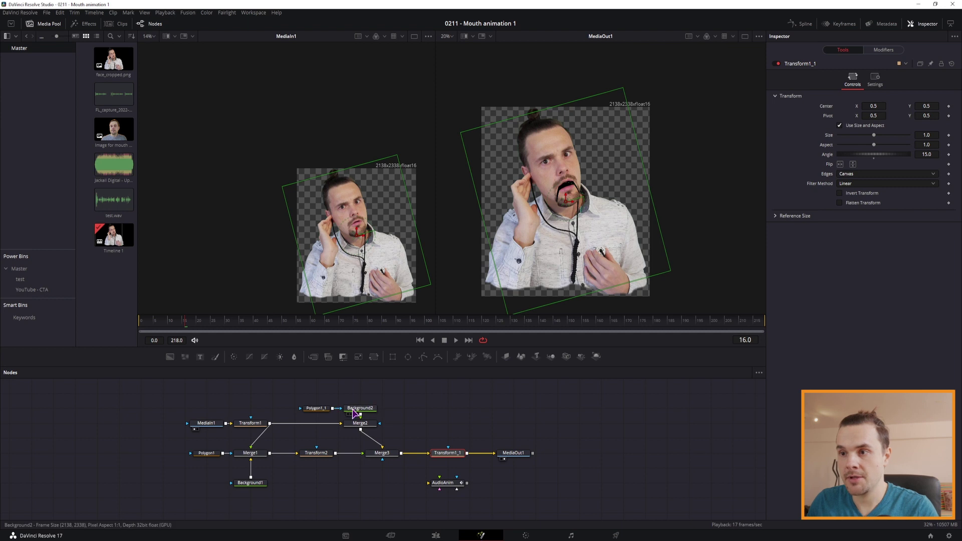
Step: Feed Background2 into Merge2 as foreground and set its alpha to 0
mouse_move(368, 409)
left_mouse_down()
mouse_move(368, 395)
mouse_move(373, 408)
left_mouse_up()
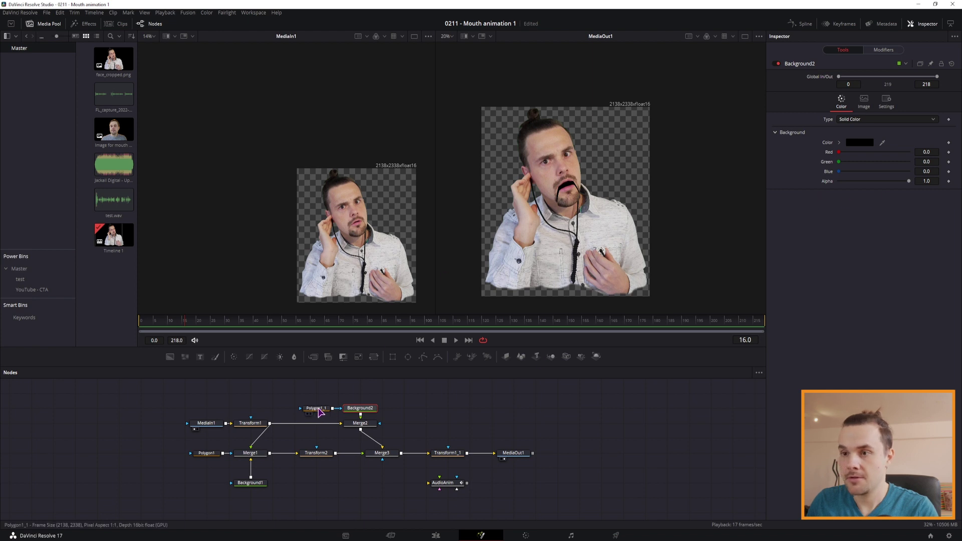
mouse_move(320, 411)
left_mouse_down()
mouse_move(297, 412)
mouse_move(340, 408)
left_mouse_up()
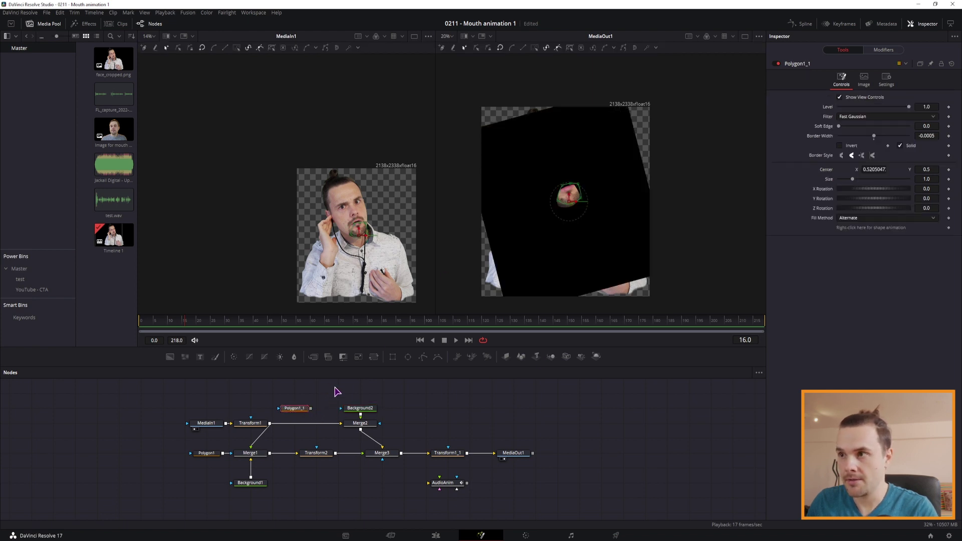
left_click(362, 423)
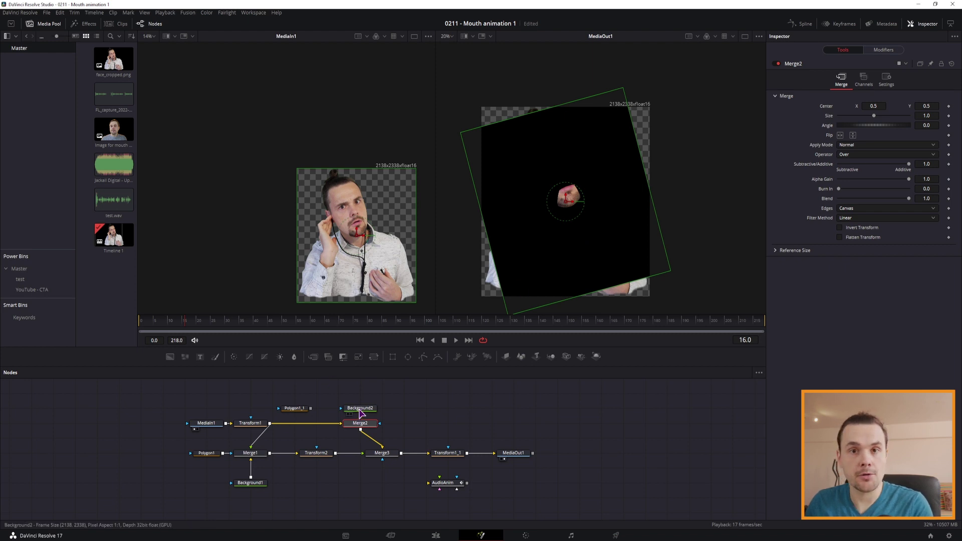
left_click_drag(361, 415, 362, 424)
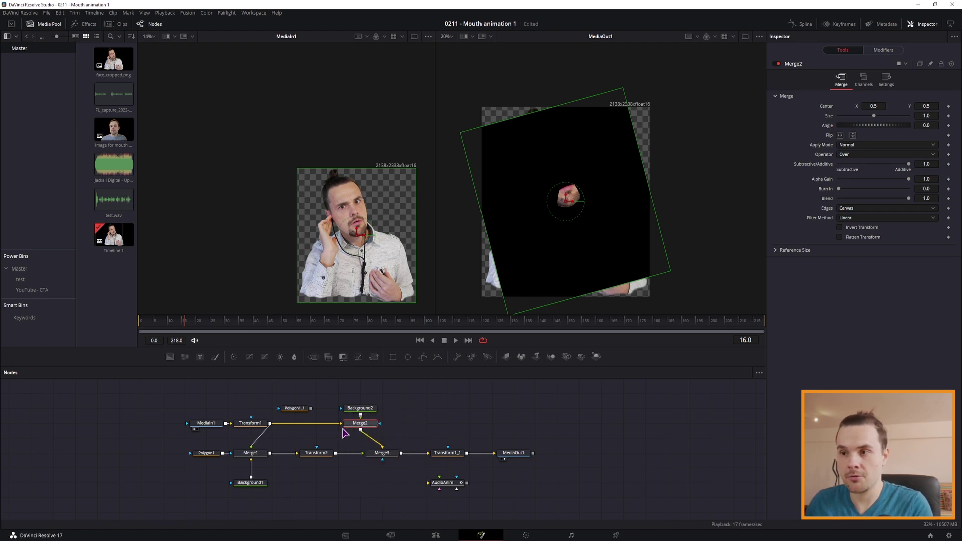
left_click(366, 410)
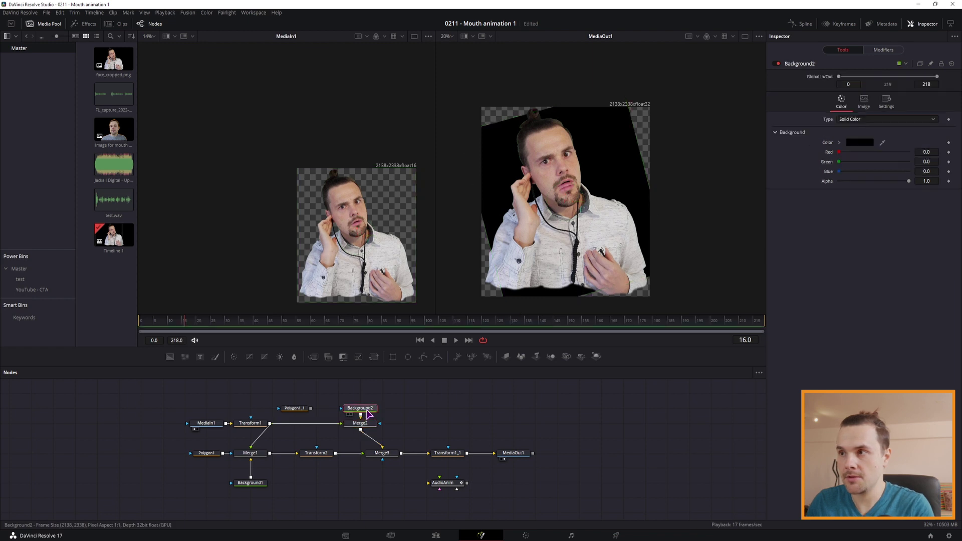
left_click_drag(908, 182, 801, 186)
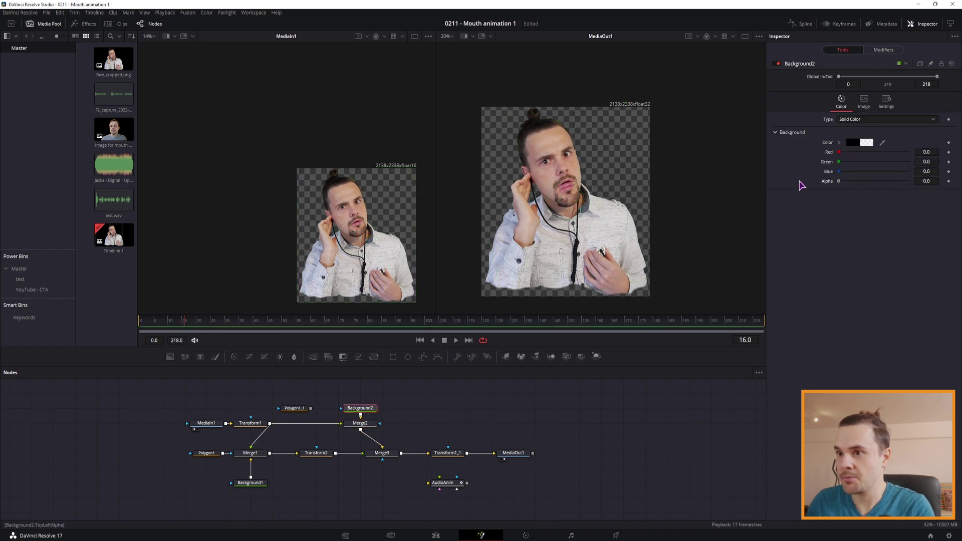
Step: Use Polygon1_1 as Merge2's inverted effect mask and check the Edit timeline
left_click(300, 408)
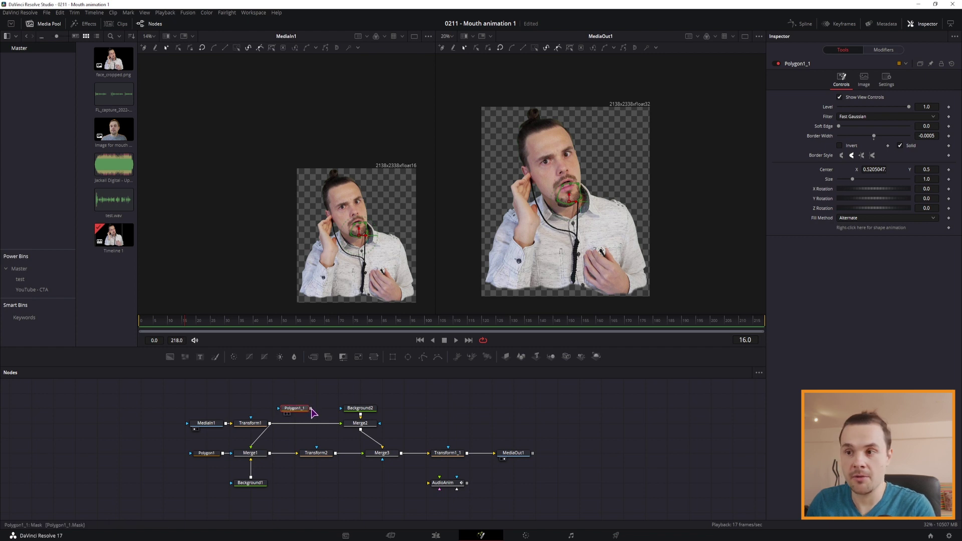
left_click_drag(312, 412, 382, 428)
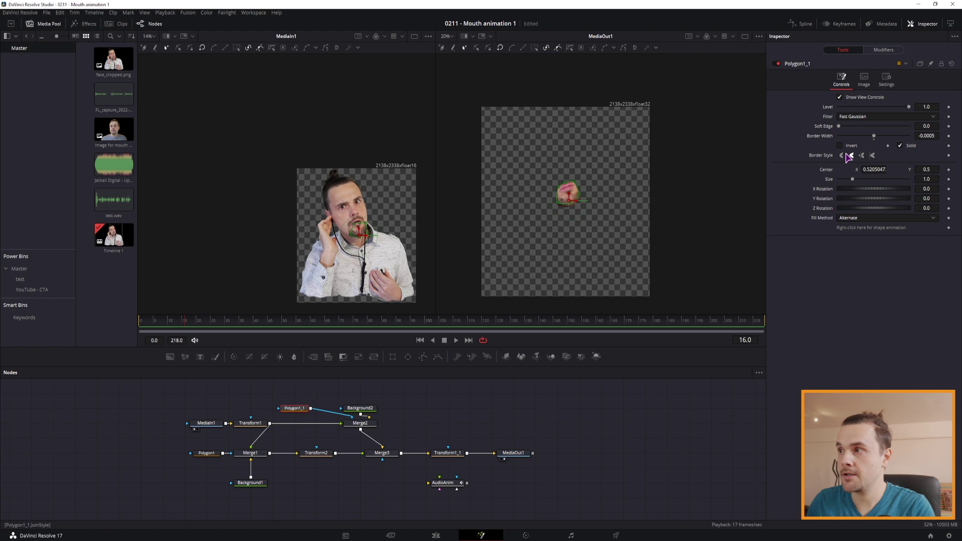
left_click(841, 146)
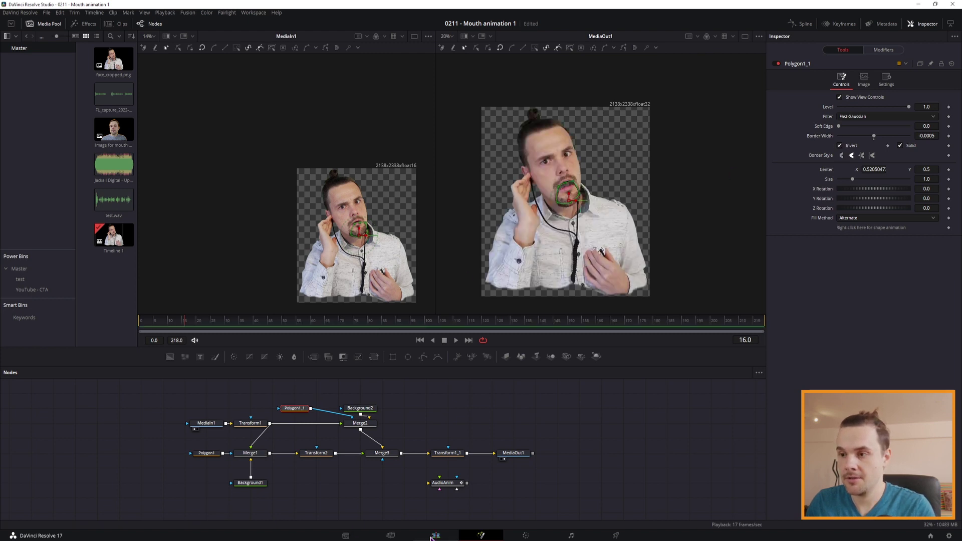
left_click(435, 536)
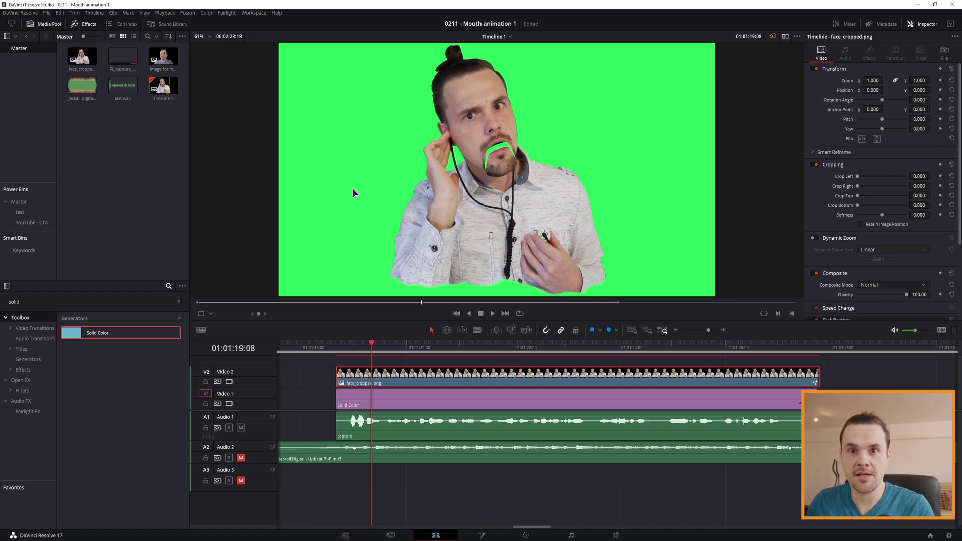